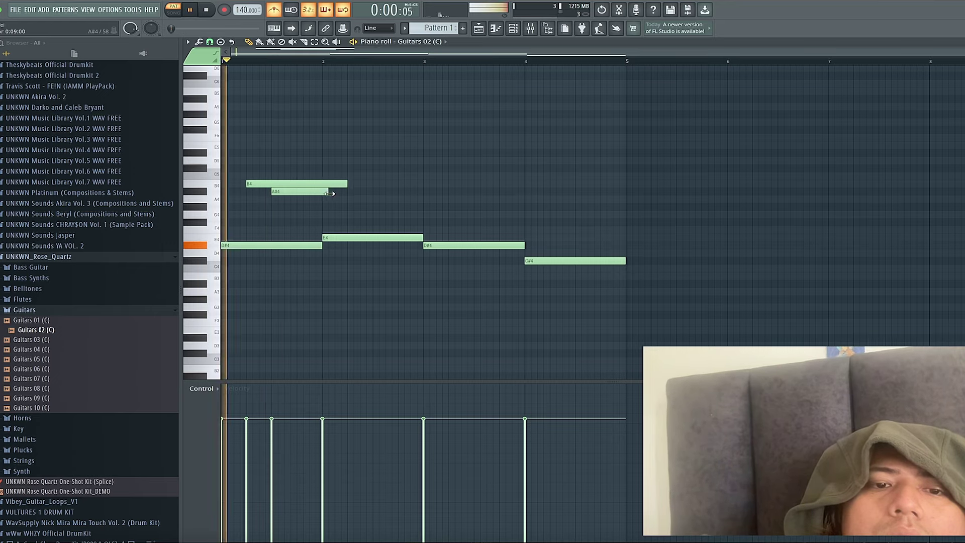
Trim the A#4 guitar note, shape the upper notes into a B4, D#5, A#4 figure above the low notes, and play the pattern
left_click_drag(329, 194, 323, 194)
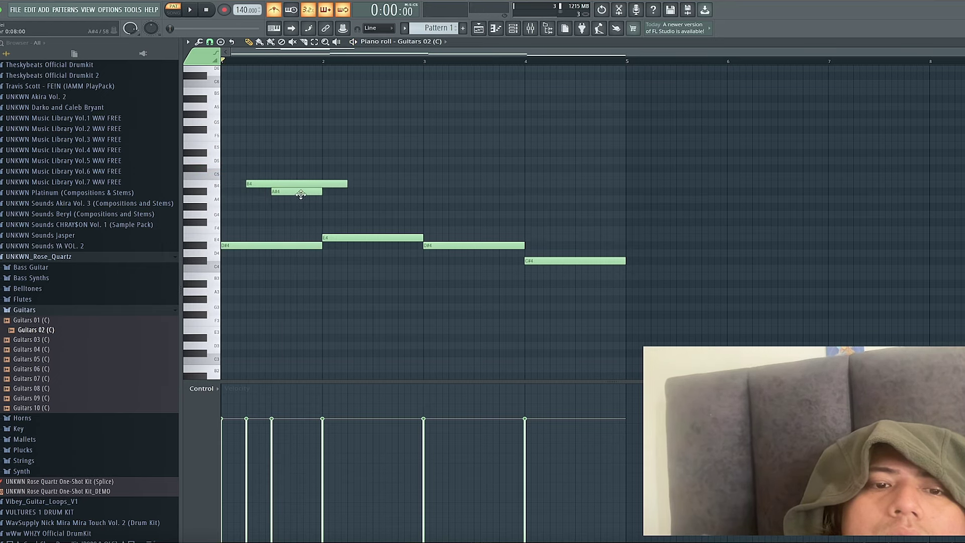
left_click_drag(327, 192, 321, 192)
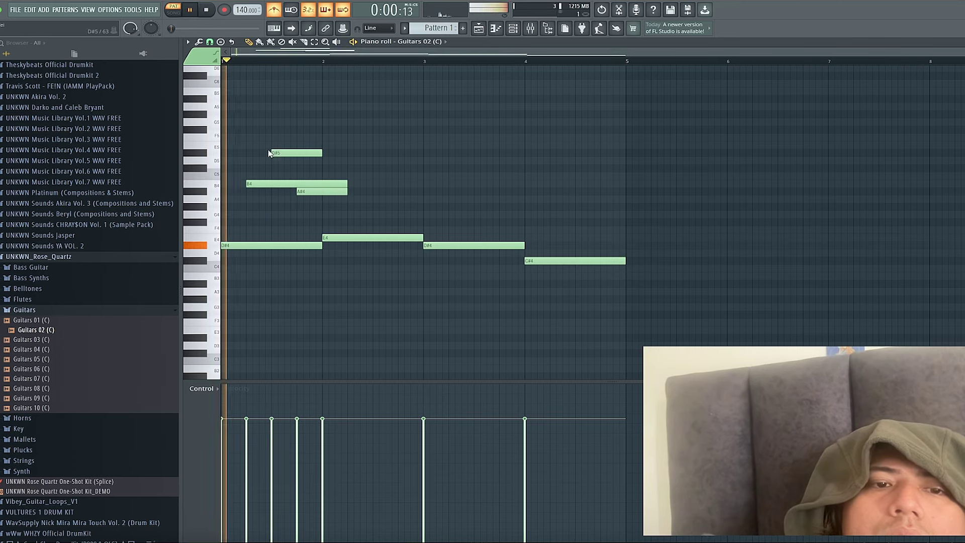
key("space")
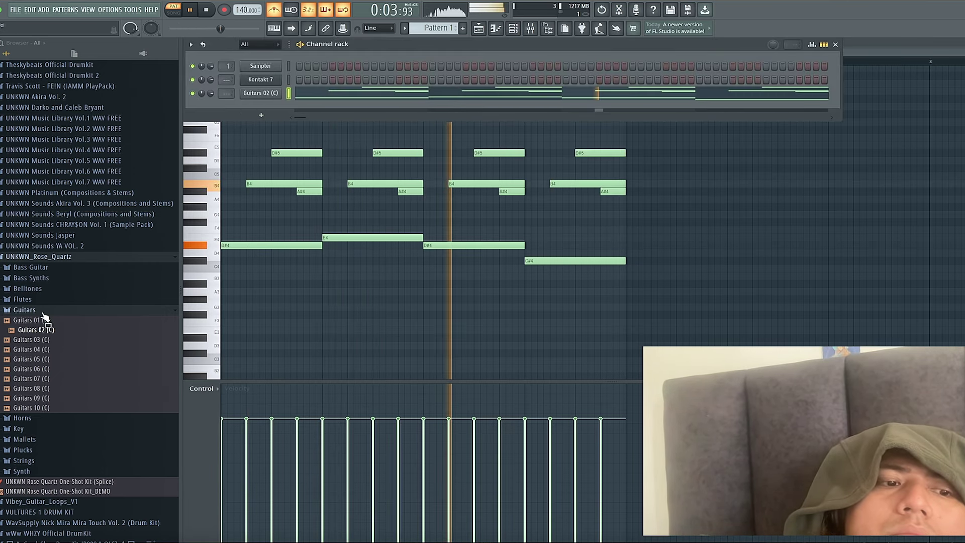
Load the Synth 07 (C) sample from the UNKWN_Rose_Quartz Synth folder as a new channel in the rack
left_click(43, 309)
key("F5")
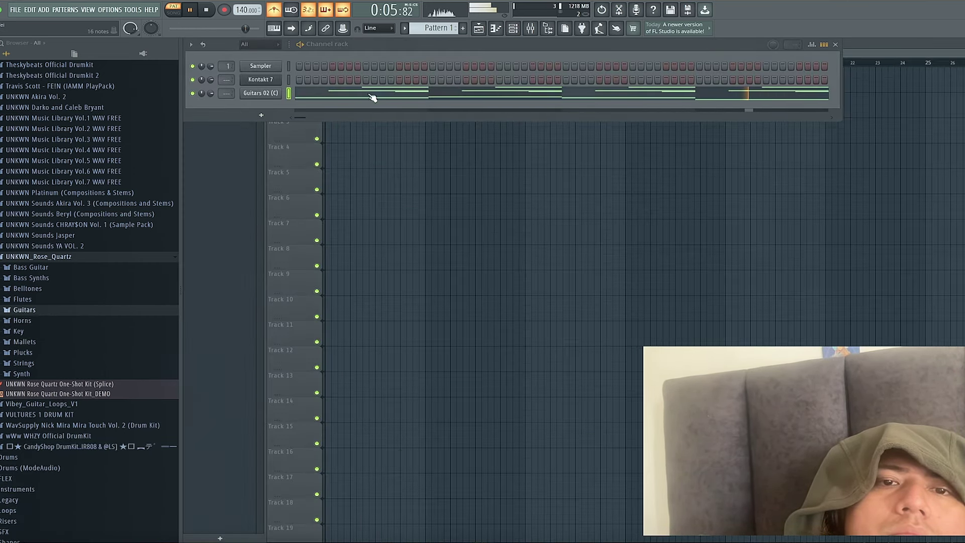
left_click(372, 96)
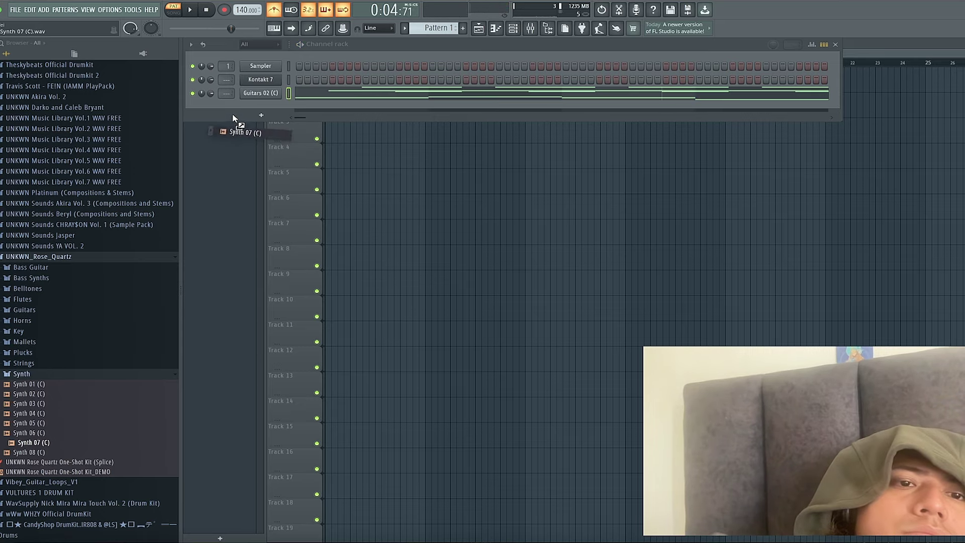
left_click_drag(247, 110, 256, 107)
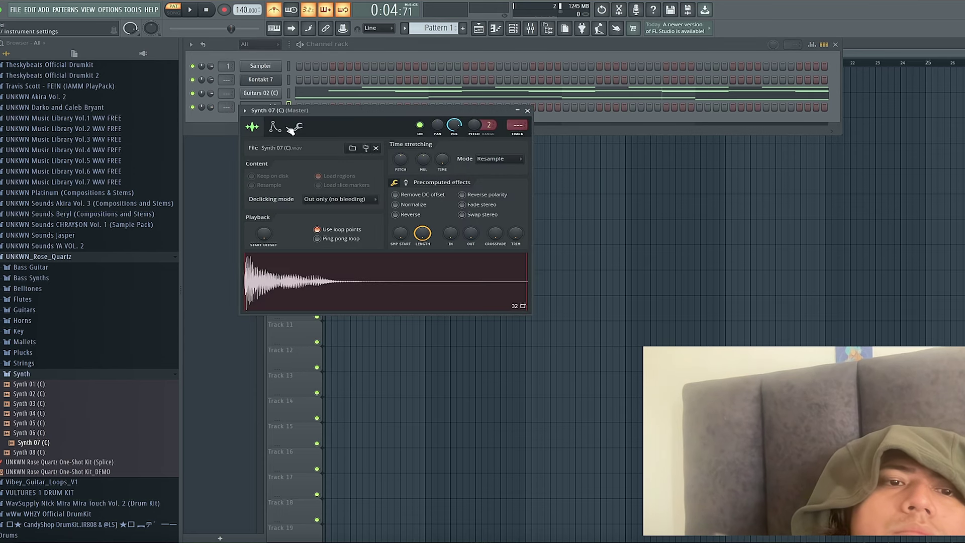
Enable Synth 07's volume envelope and set the channel to cut itself, with cut group 3 by 3
left_click(293, 128)
left_click(275, 127)
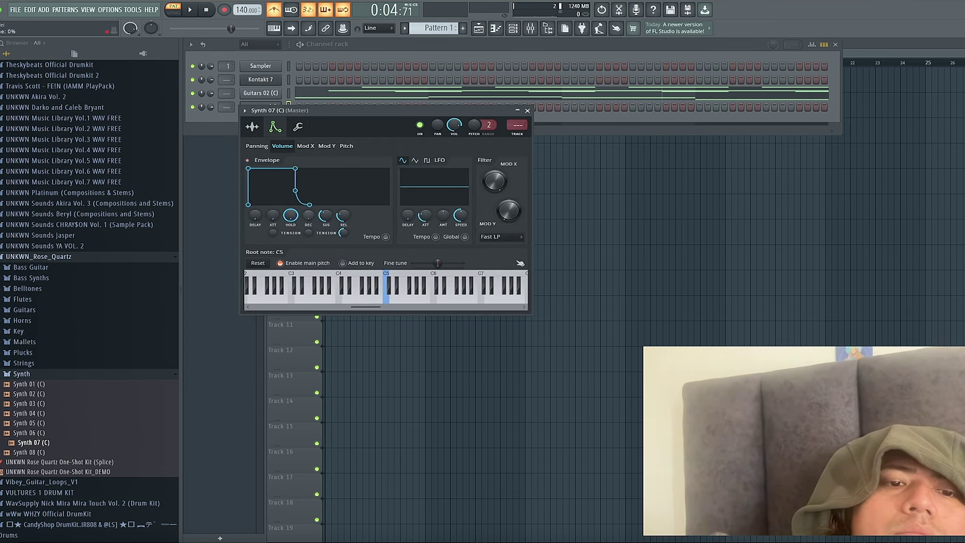
left_click(299, 127)
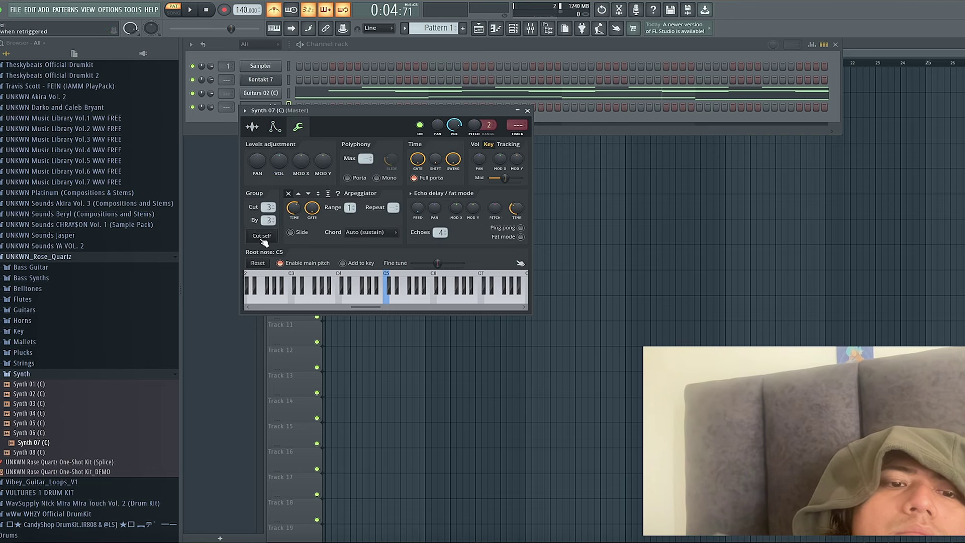
Draw half-bar D#4, E4, D#4 and C#4 notes at the starts of bars 1 to 4 for Synth 07, and transpose them up an octave
left_click(497, 29)
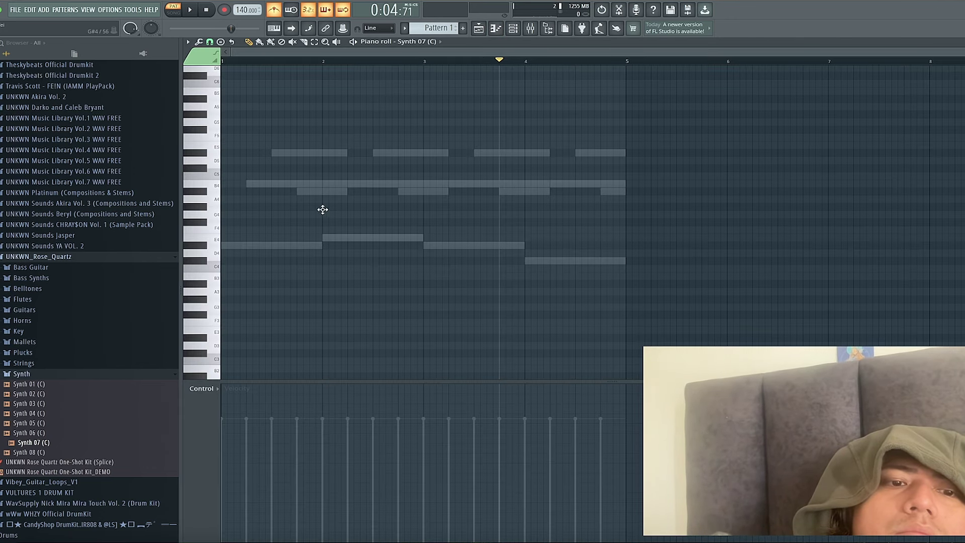
key("space")
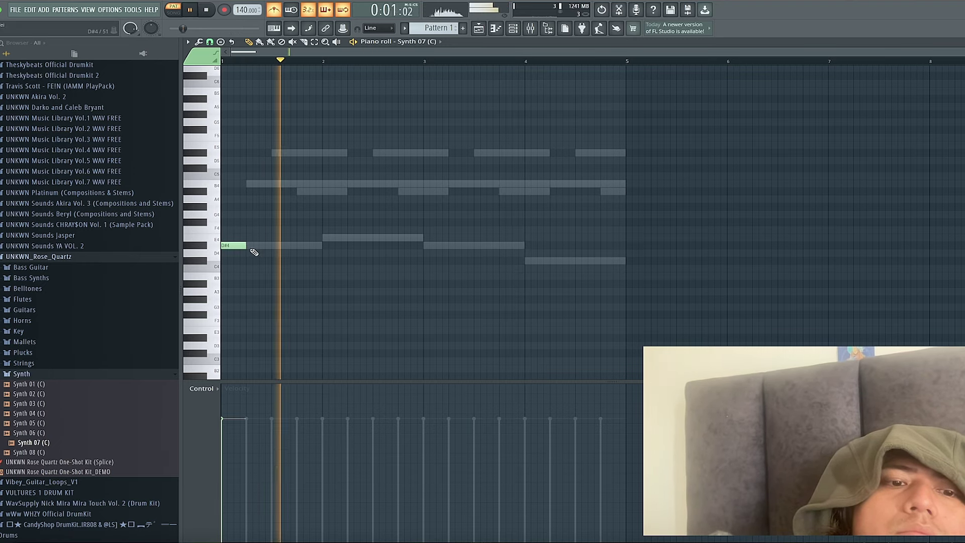
left_click_drag(306, 257, 272, 255)
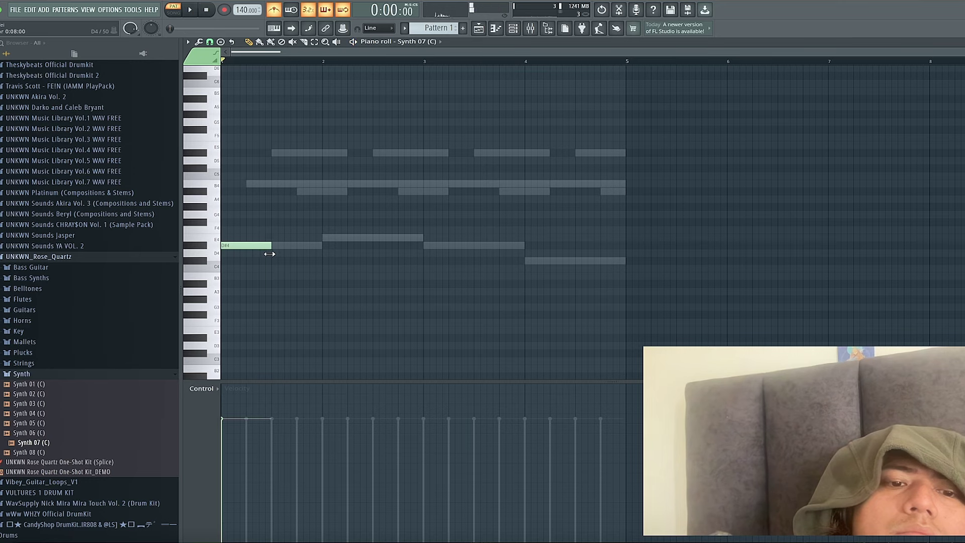
left_click(324, 237)
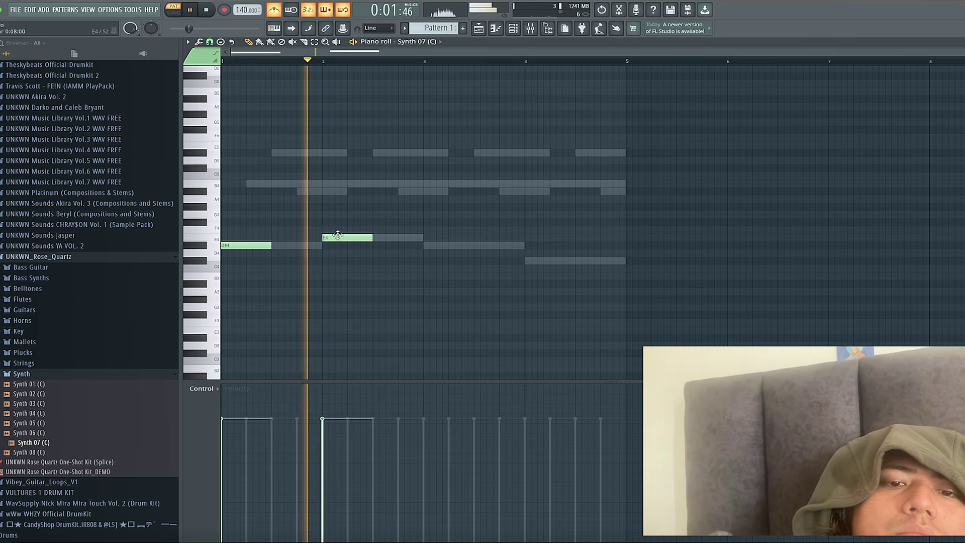
left_click(424, 246)
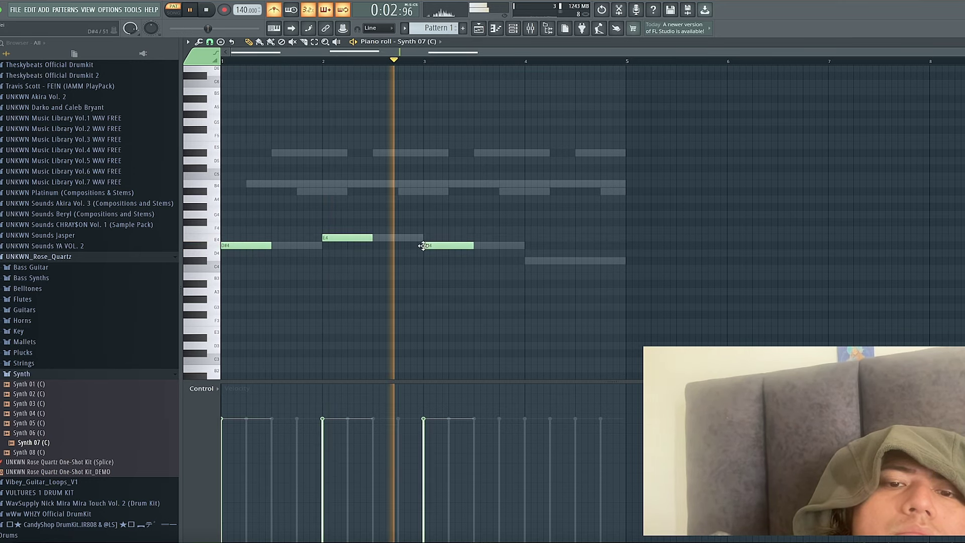
left_click(526, 261)
key("ctrl+Up")
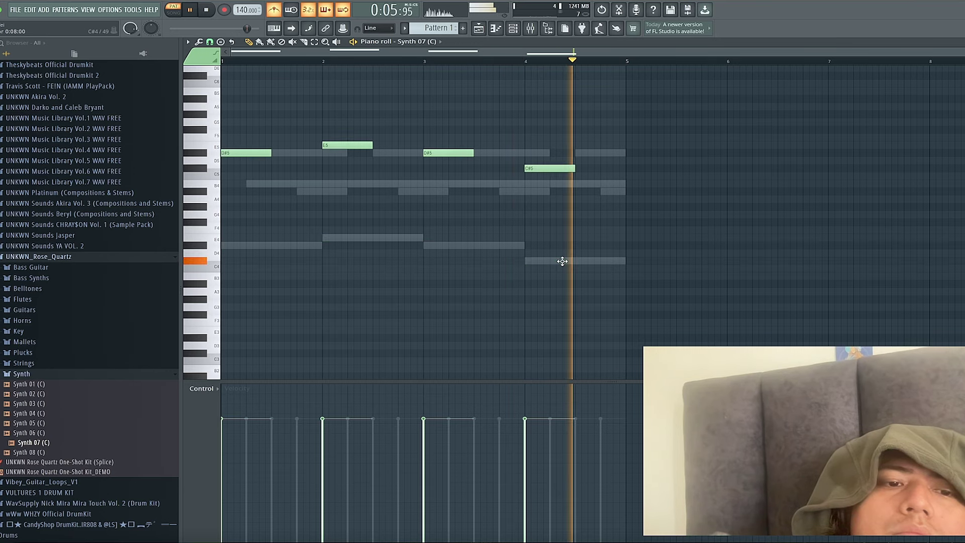
Shorten the D#5 note in bar 1 to an eighth of a bar and add two more short D#5 notes at even spacing
left_click_drag(271, 152, 234, 152)
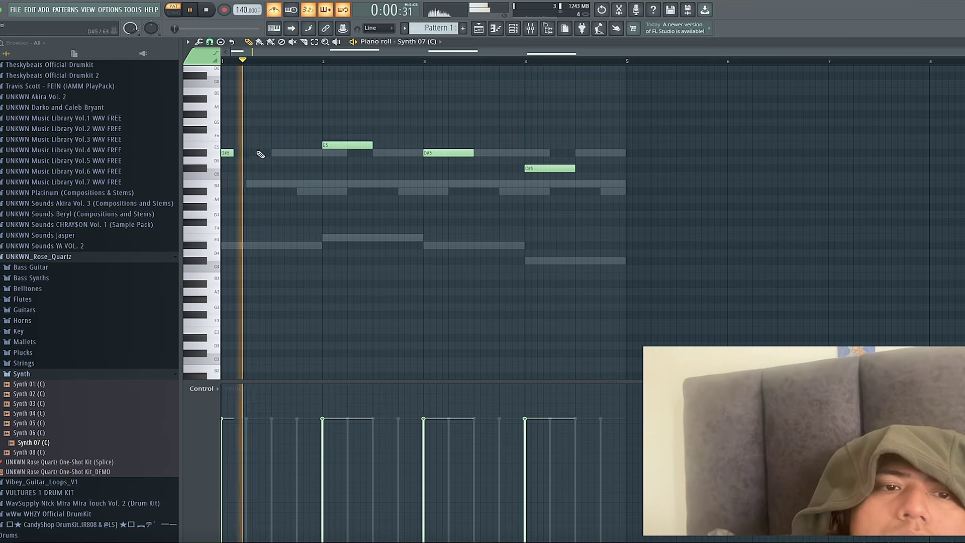
left_click(260, 153)
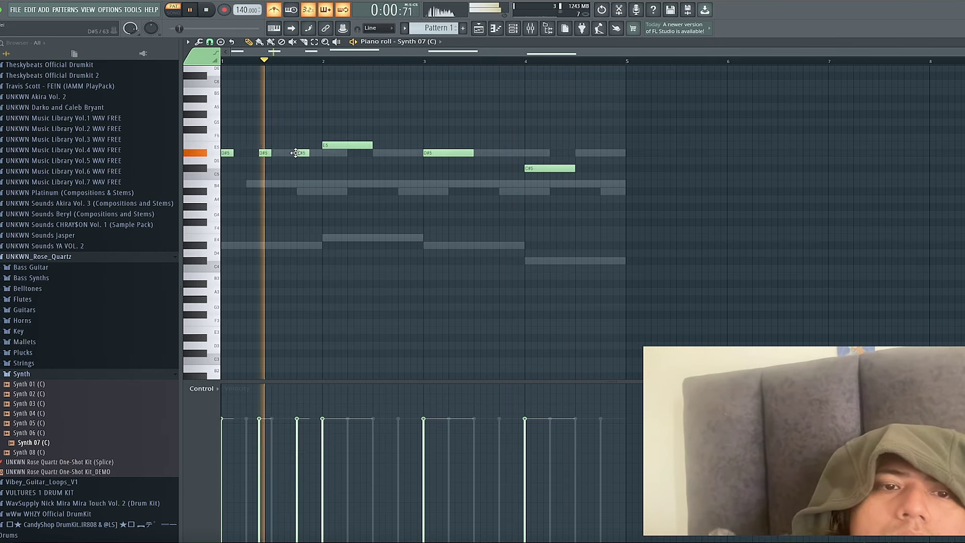
left_click(301, 153)
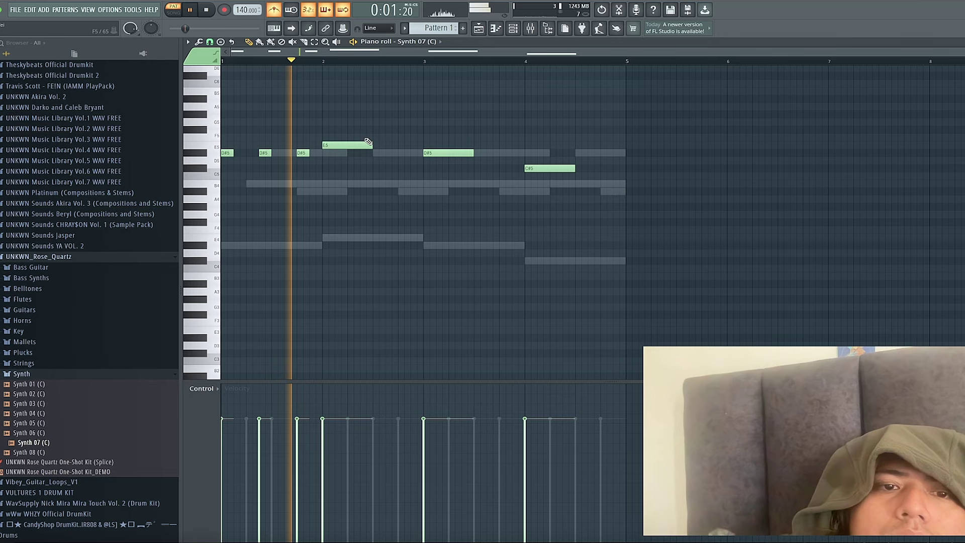
Replace the half-bar E5 note in bar 2 with two quarter-bar E5 notes, the first starting on the bar's second beat
right_click(336, 146)
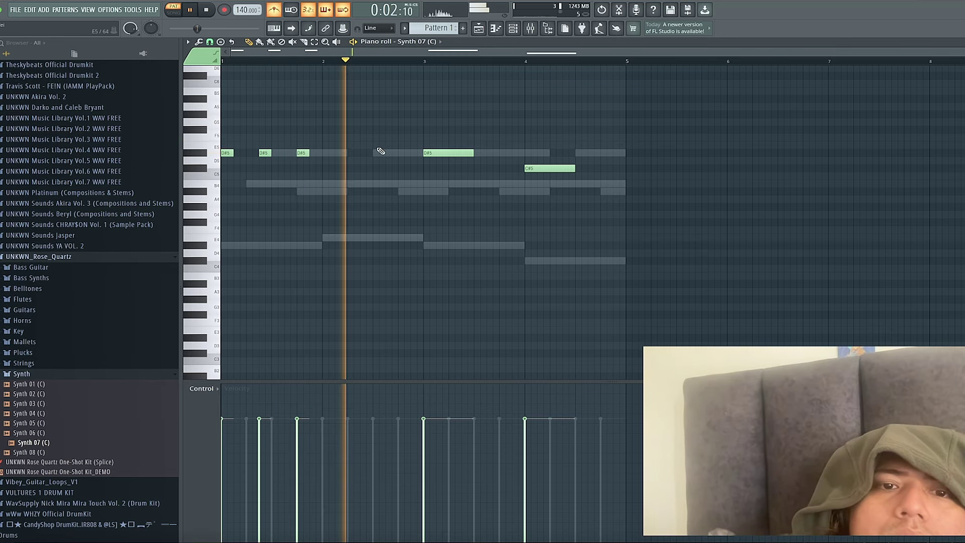
key("space")
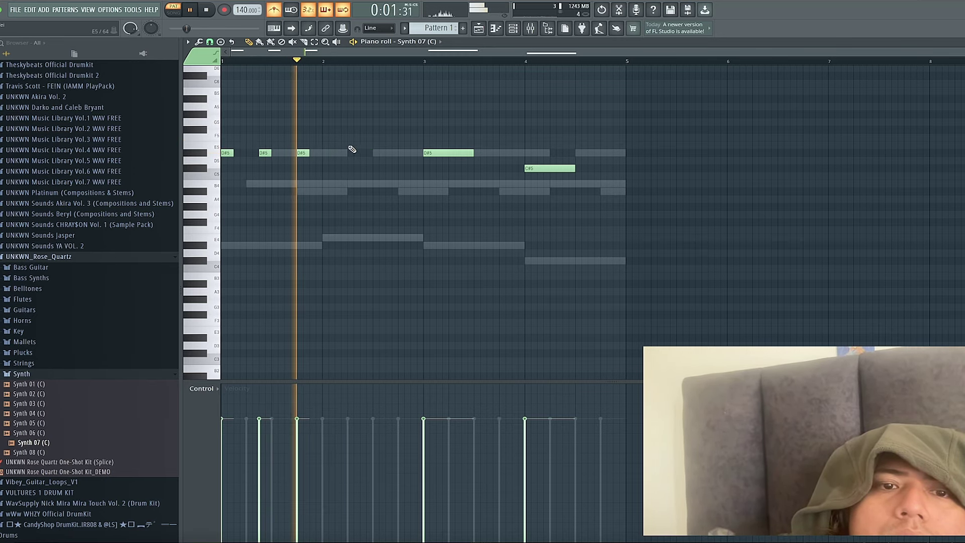
left_click(363, 144)
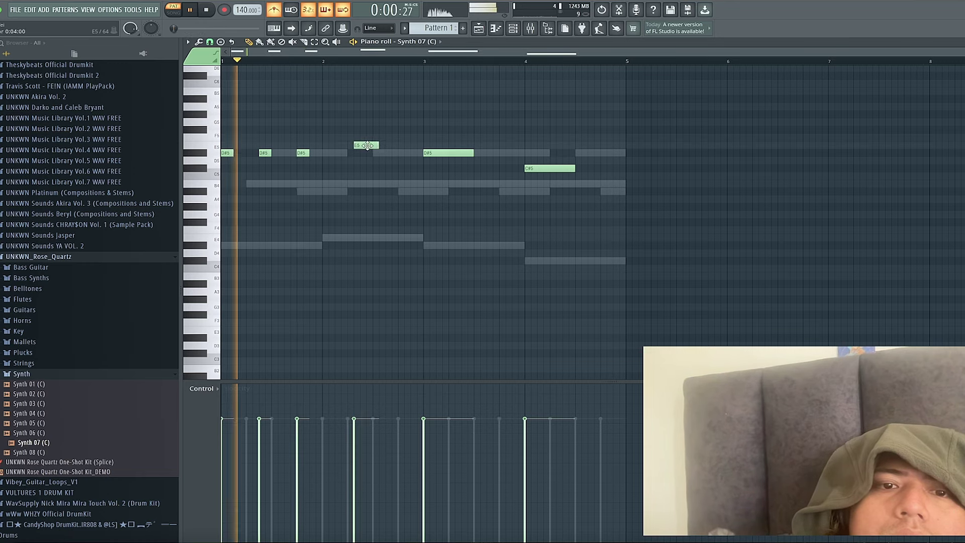
left_click_drag(367, 146, 386, 145)
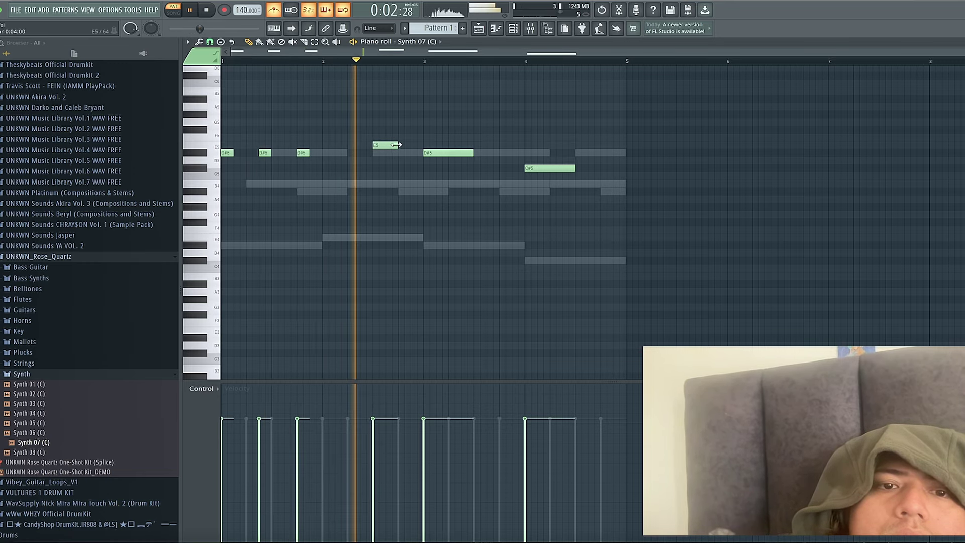
left_click_drag(367, 146, 354, 145)
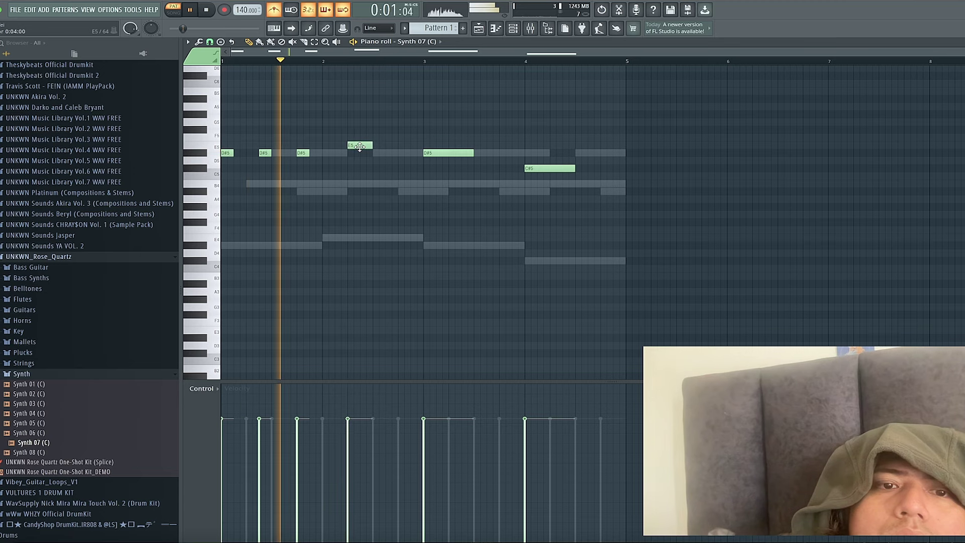
left_click(399, 146)
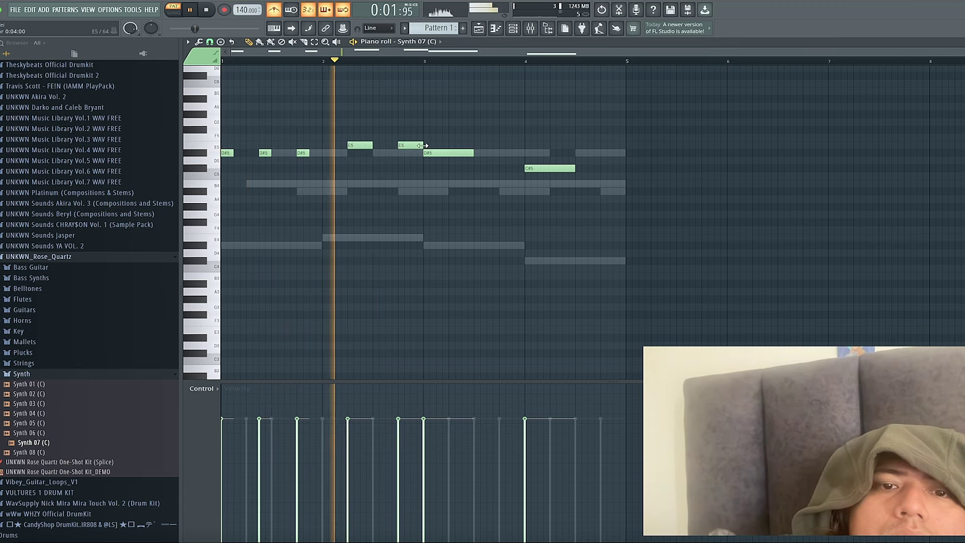
left_click_drag(409, 145, 397, 145)
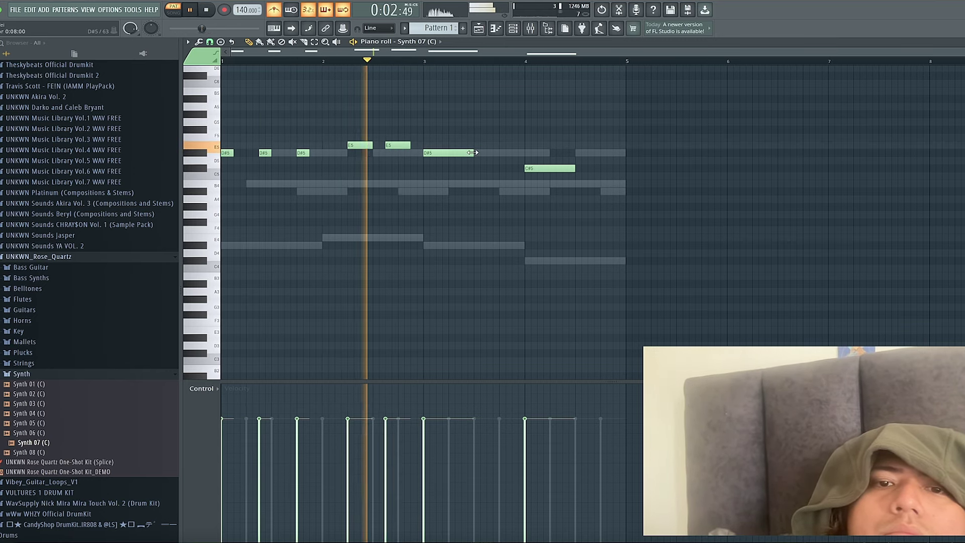
Complete bar 3 with three short D#5 notes and bar 4 with two quarter-bar C#5 notes, removing the extra D#5 in bar 4
key("ctrl+z")
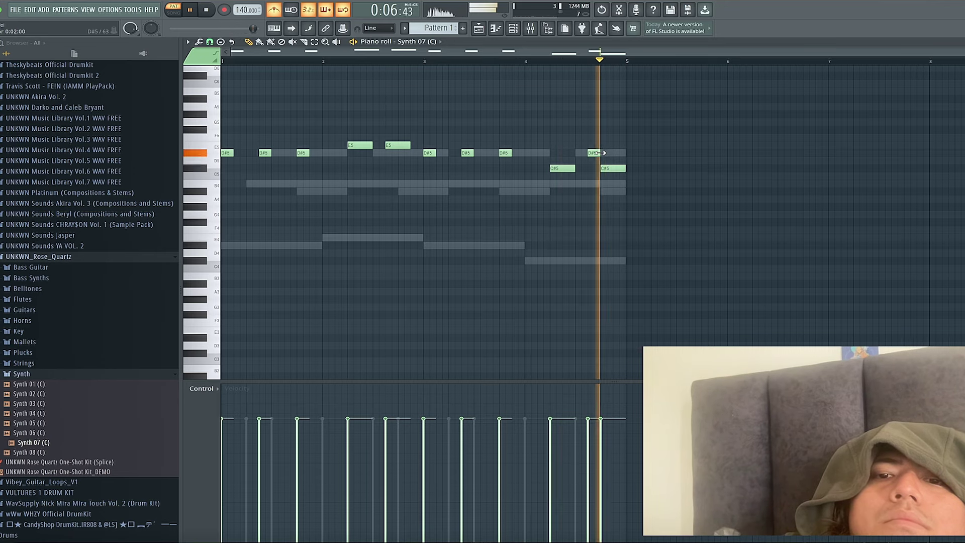
right_click(593, 153)
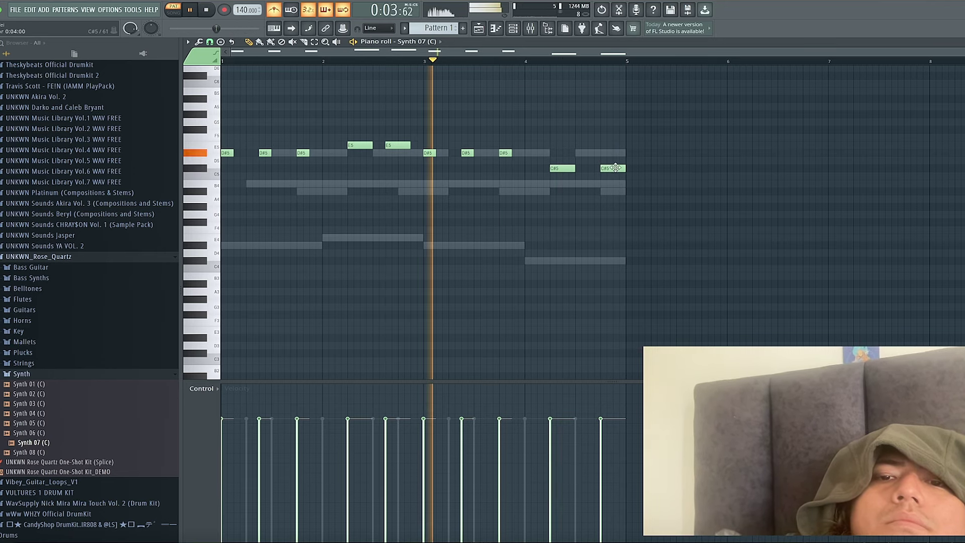
left_click_drag(615, 168, 602, 167)
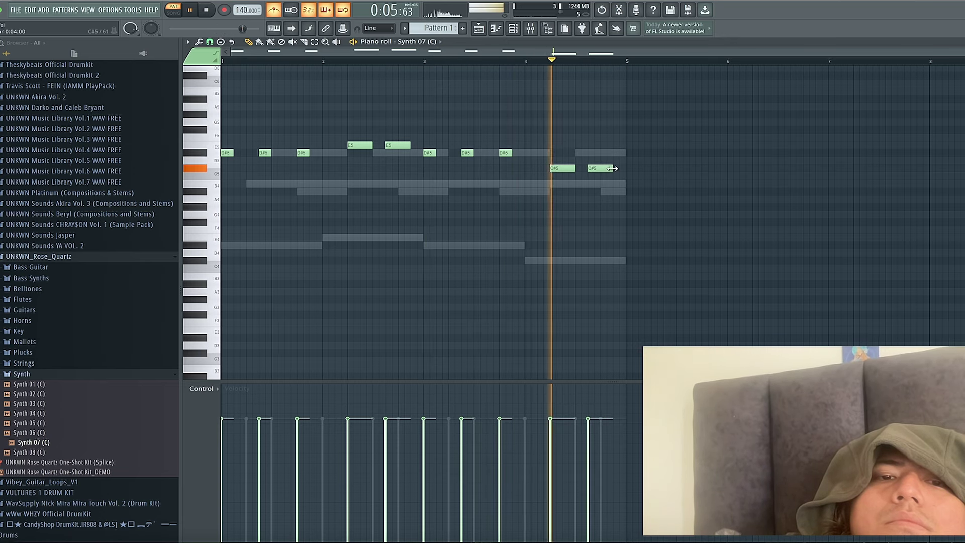
Load the Horns 04 (C) sample from the Horns folder as a new channel in the rack
key("F6")
left_click(22, 321)
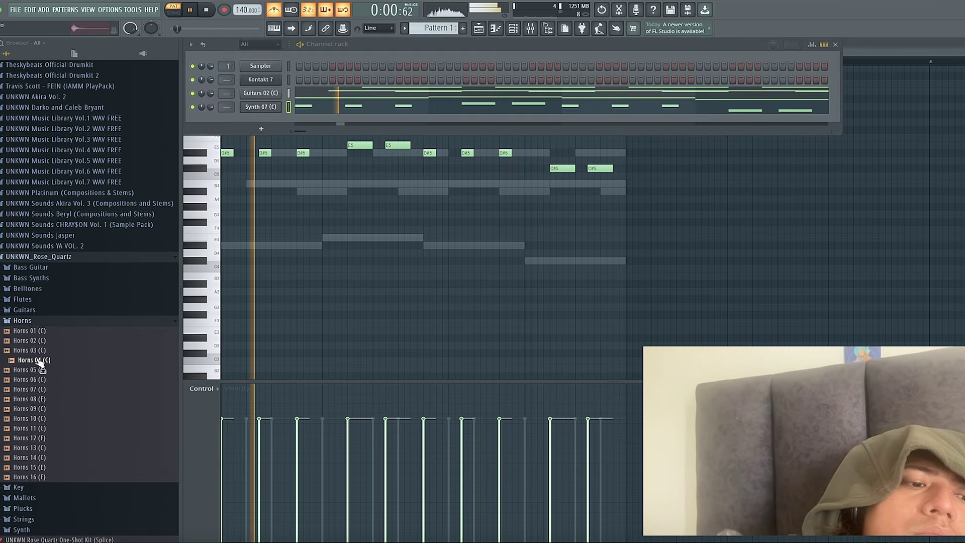
left_click(39, 360)
key("space")
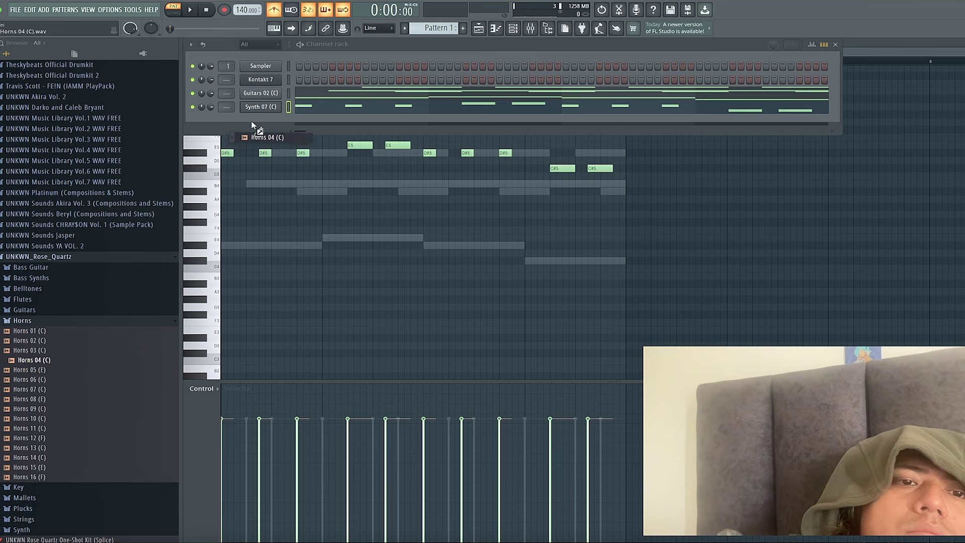
left_click_drag(252, 123, 254, 119)
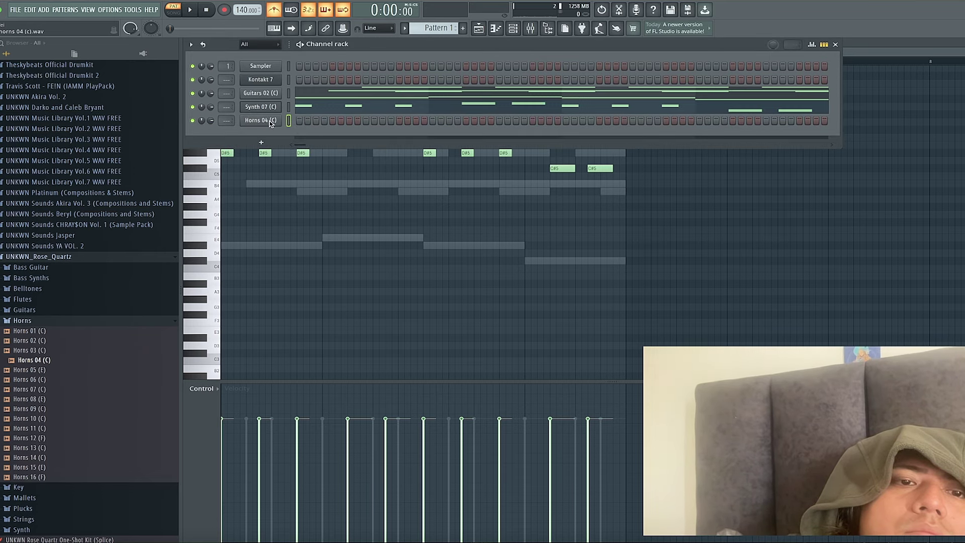
Place quarter-bar C5 and B4 notes at the start and middle of bar 1 for Horns 04, and play the pattern
left_click(495, 29)
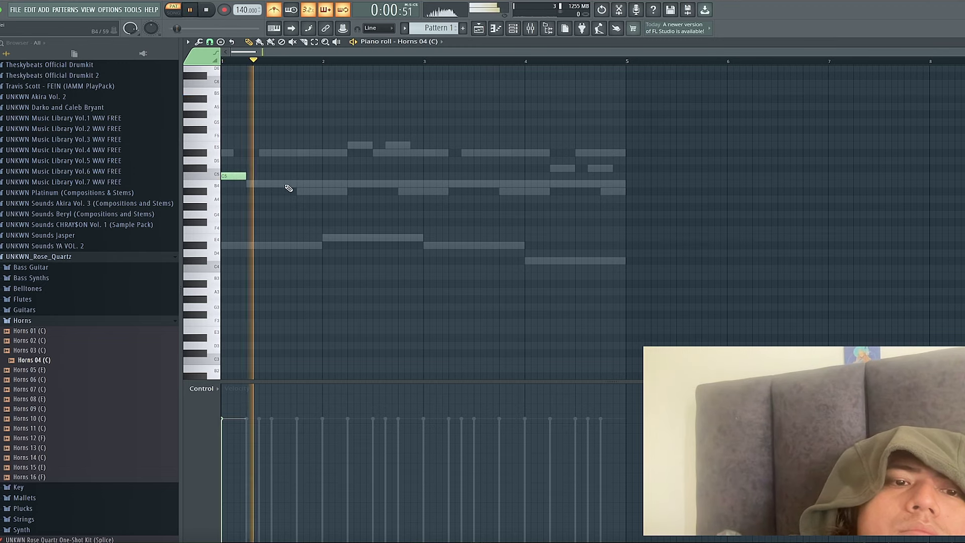
key("space")
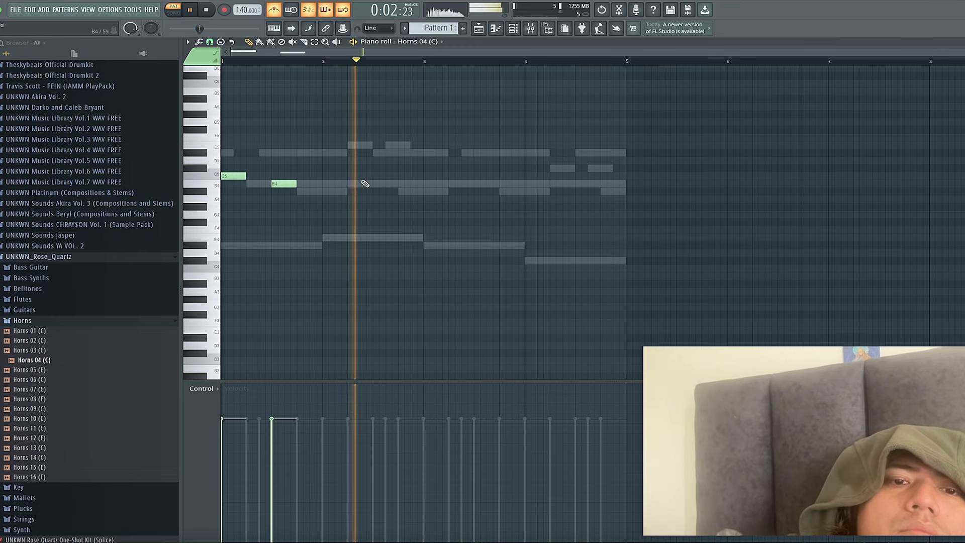
left_click(428, 176)
left_click(475, 184)
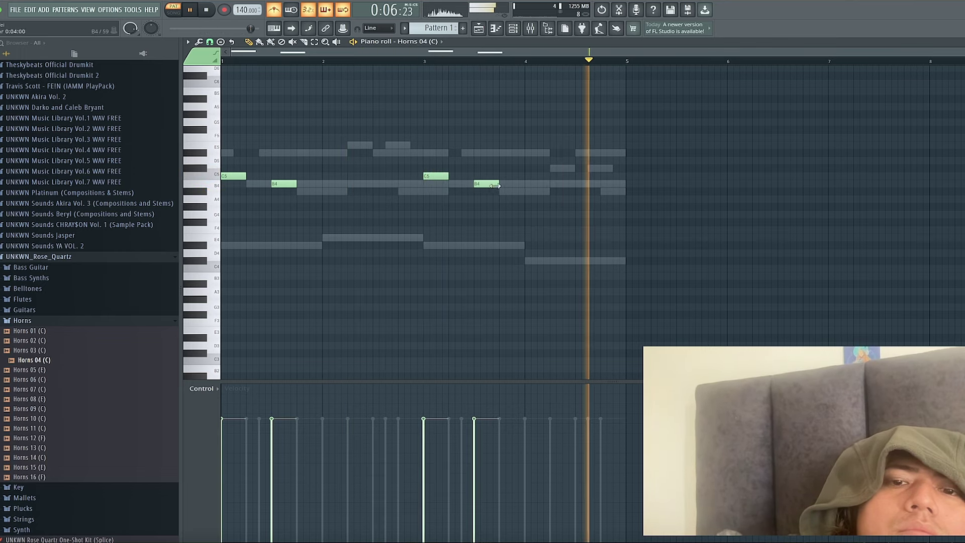
right_click(490, 184)
right_click(436, 176)
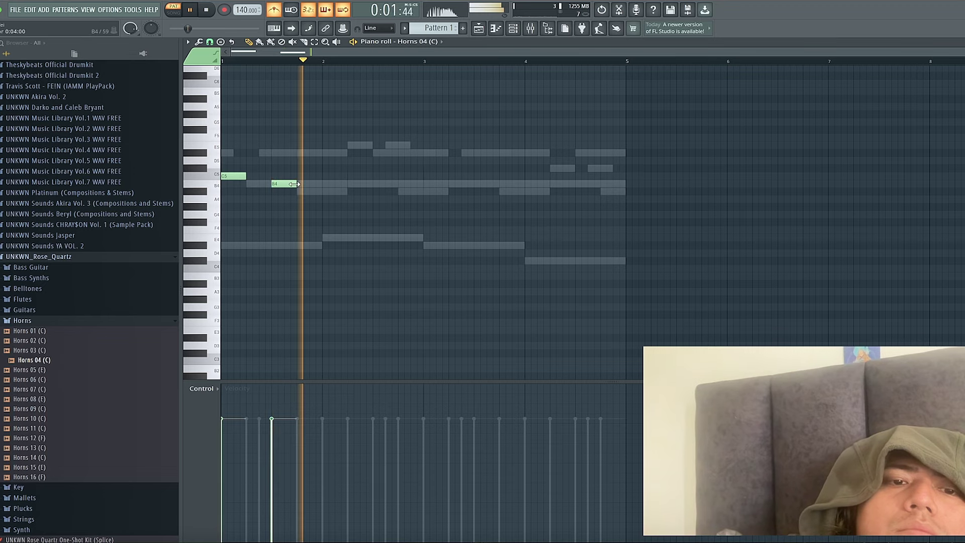
Lengthen the horn's C5 and B4 notes to half a bar each so they fill bar 1, and audition the pattern
left_click_drag(294, 184, 272, 176)
key("space")
key("space")
key("space")
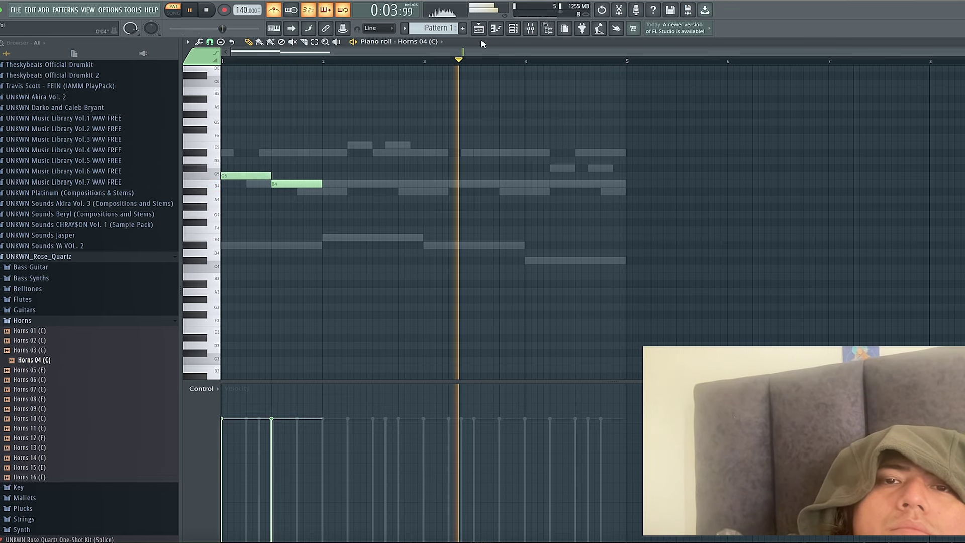
Set the Horns 04 sample's start offset to 2% and return to the channel's notes in the piano roll
key("F6")
left_click(272, 123)
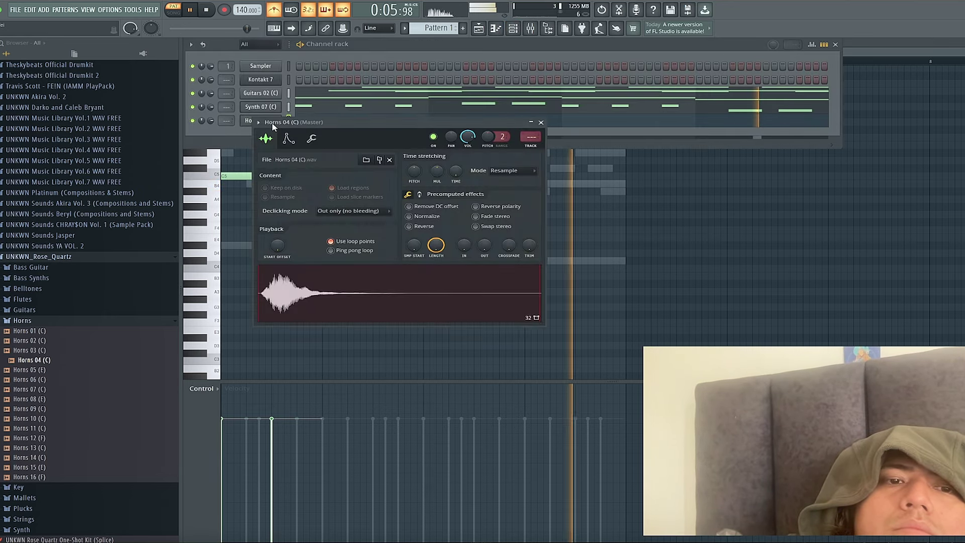
left_click(288, 138)
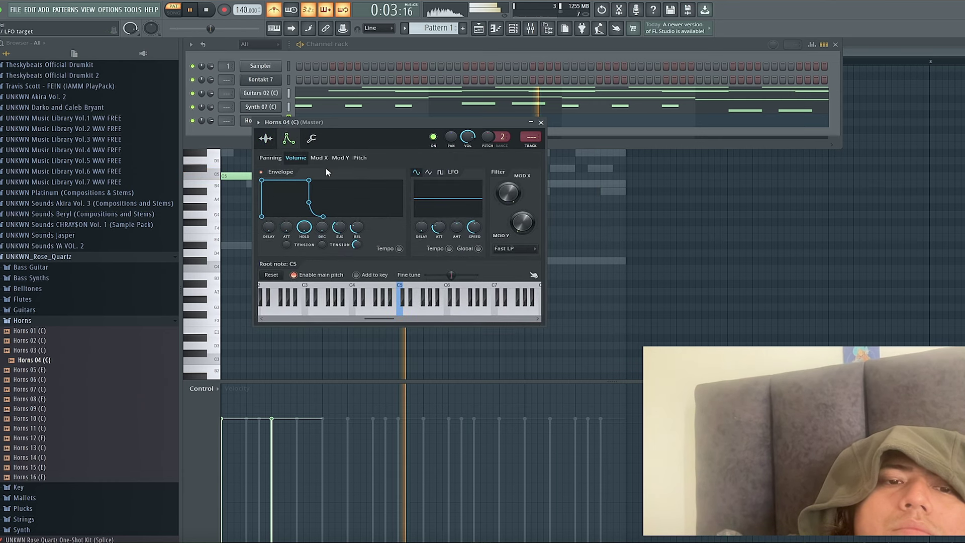
left_click(265, 141)
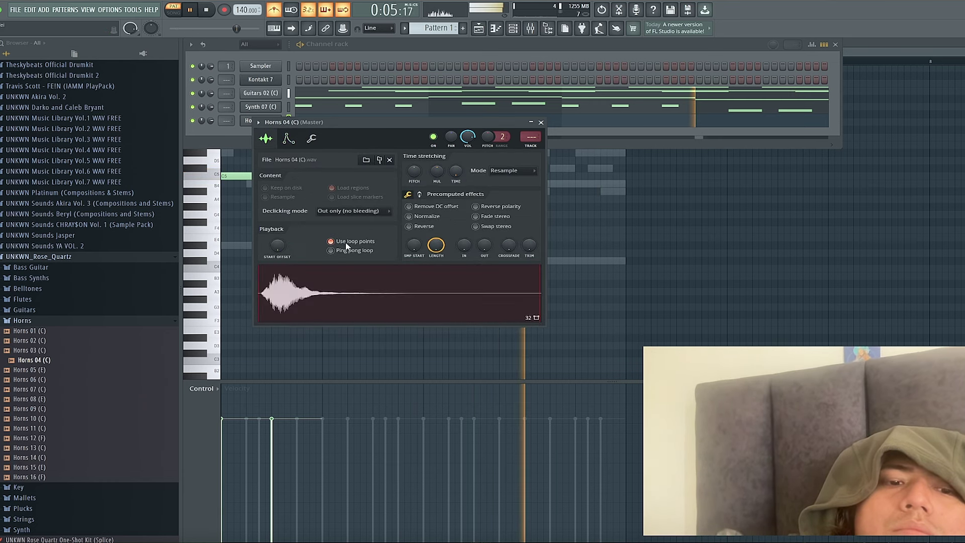
left_click_drag(413, 249, 413, 245)
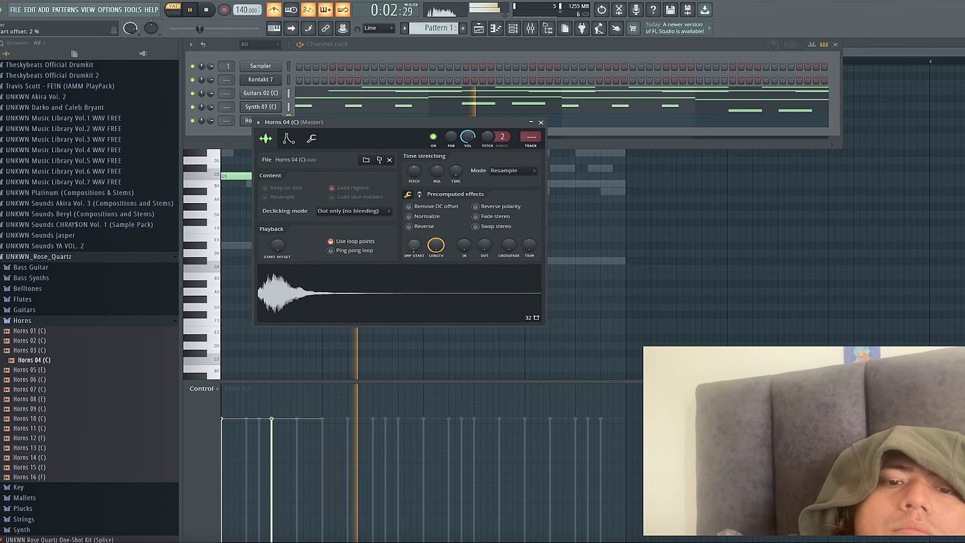
left_click(542, 123)
left_click(395, 122)
key("F7")
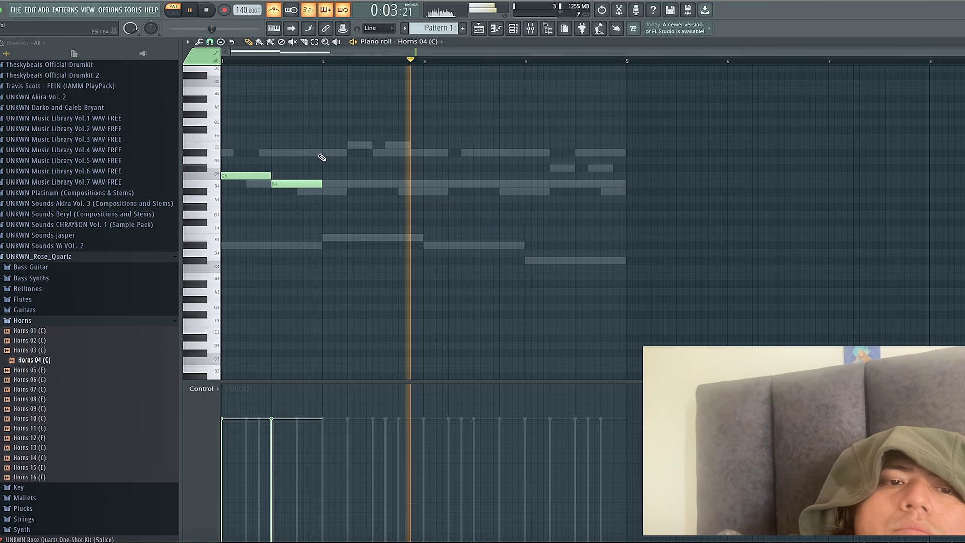
Nudge the horn's B4 note to just before the middle of bar 1 and play the pattern from the start
left_click_drag(307, 184, 305, 184)
key("space")
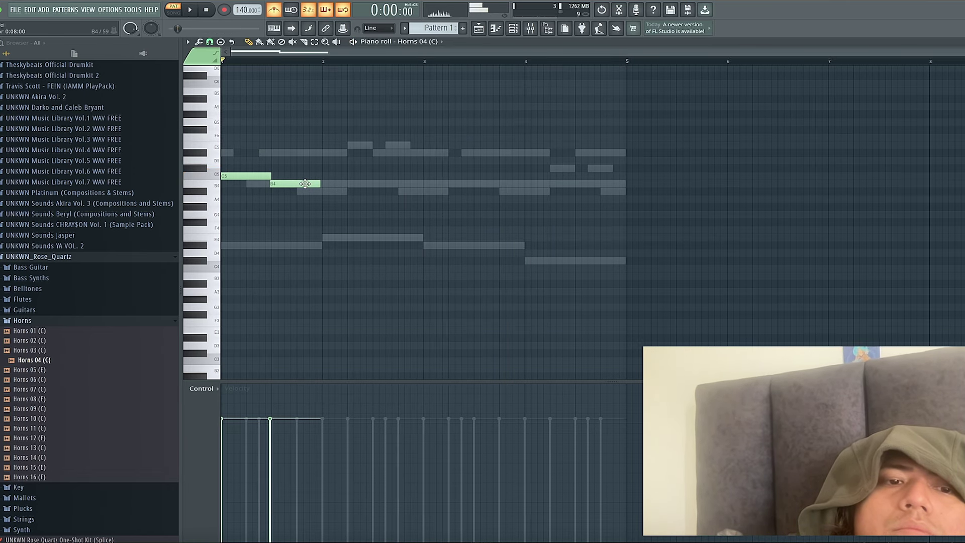
key("space")
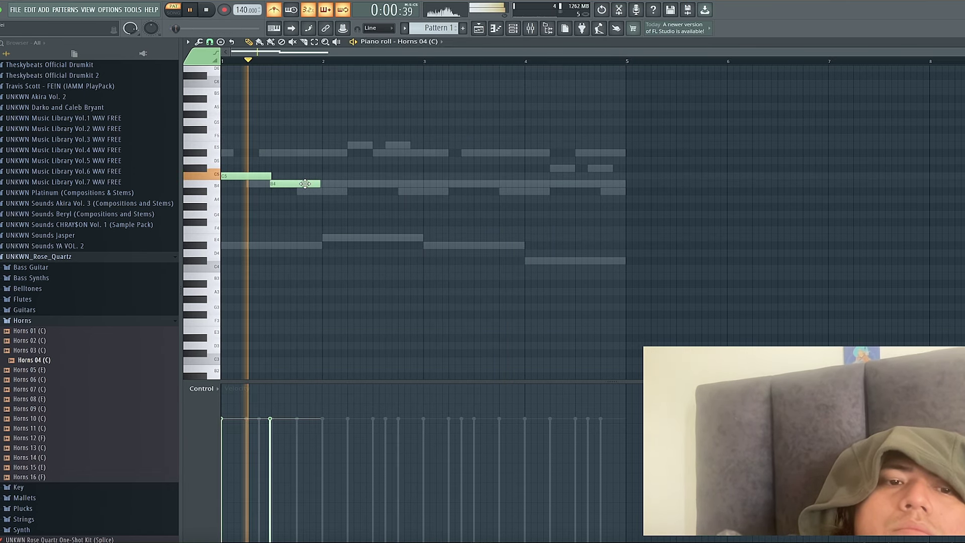
Load RODEO from the KINGMAKER - ONE SHOT Bass folder as a new channel and set its volume envelope's release time to 0%
left_click(517, 30)
scroll(29, 195, "up", 12)
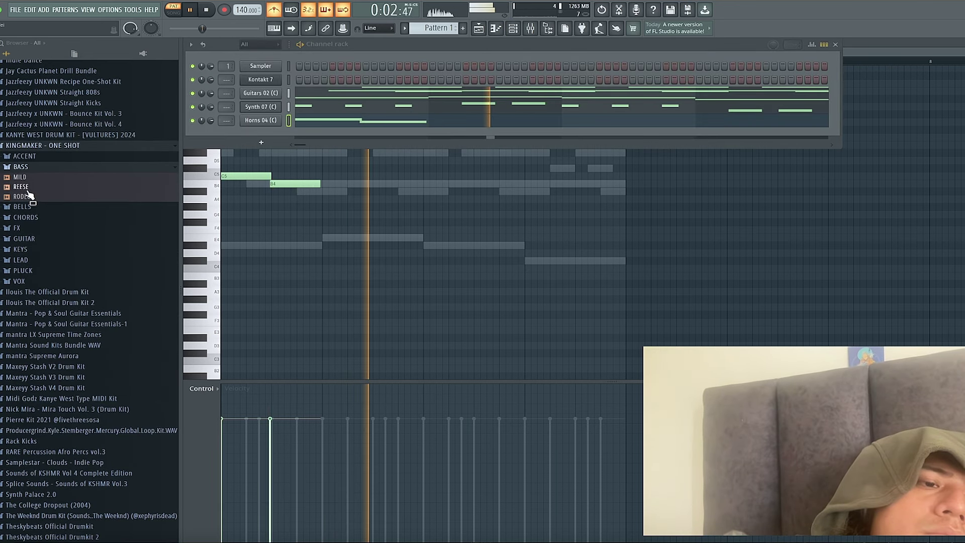
left_click(25, 196)
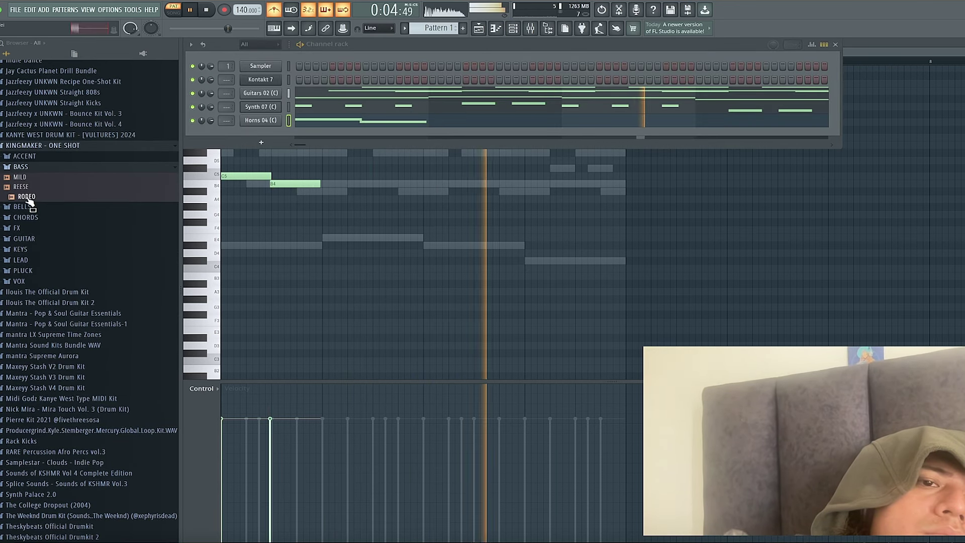
key("space")
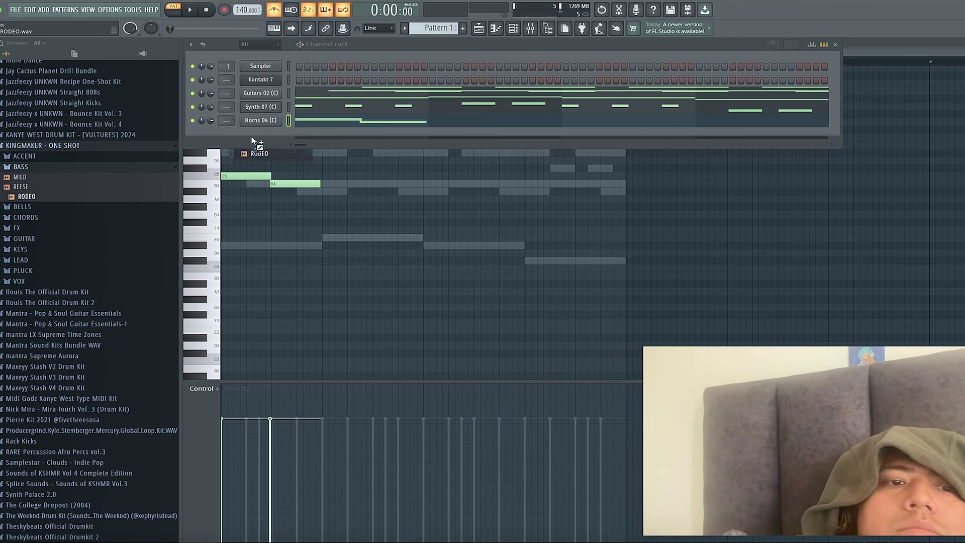
left_click_drag(254, 131, 259, 135)
left_click(302, 150)
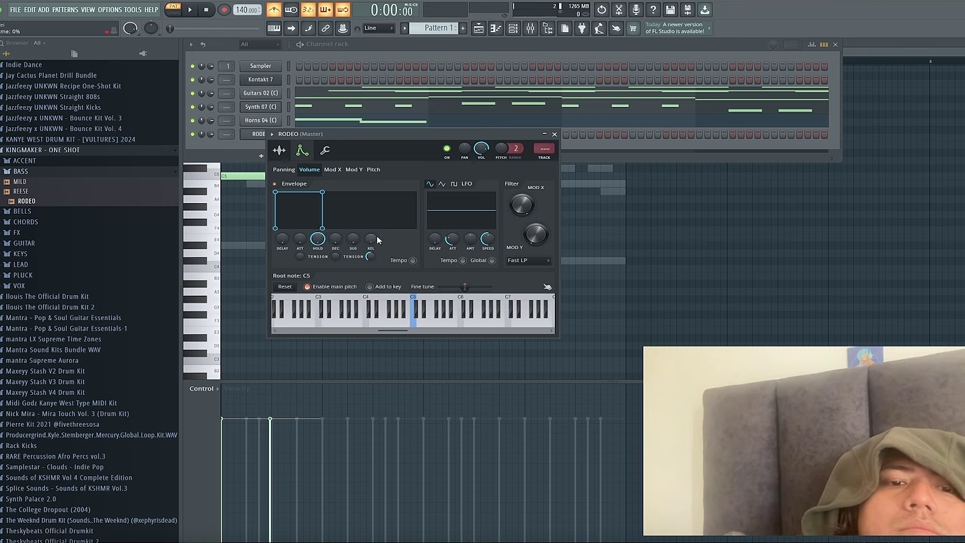
Copy the Synth 07 notes to the RODEO channel and play the pattern
right_click(269, 109)
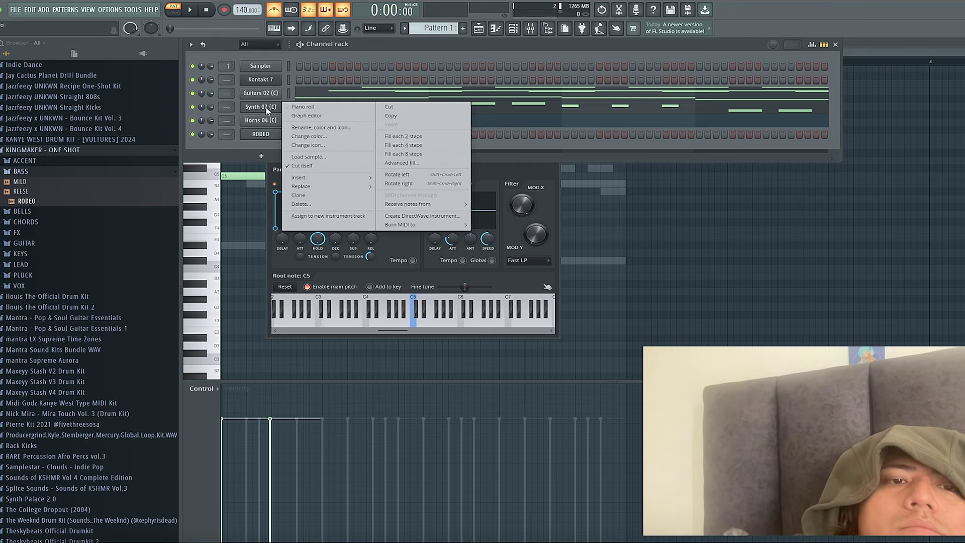
left_click(390, 116)
left_click(276, 137)
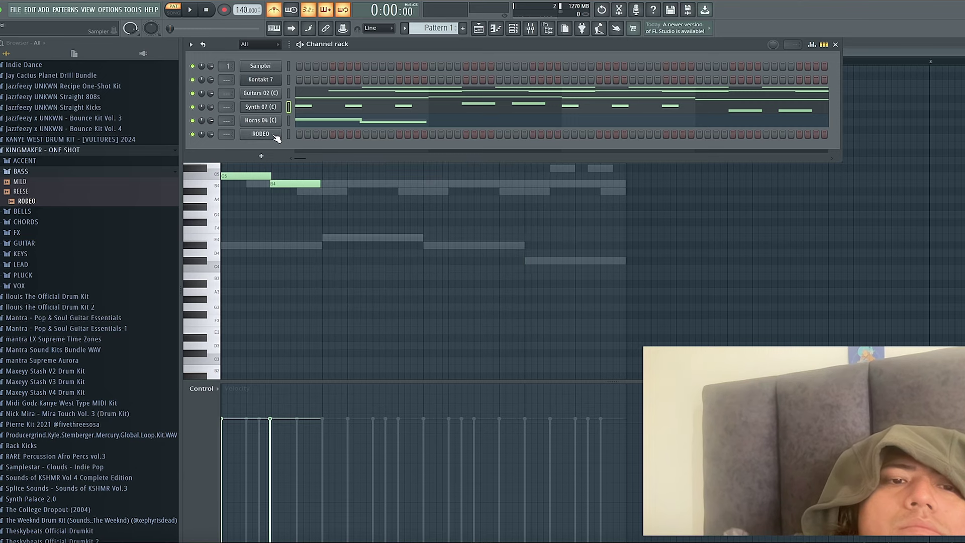
right_click(267, 137)
left_click(391, 152)
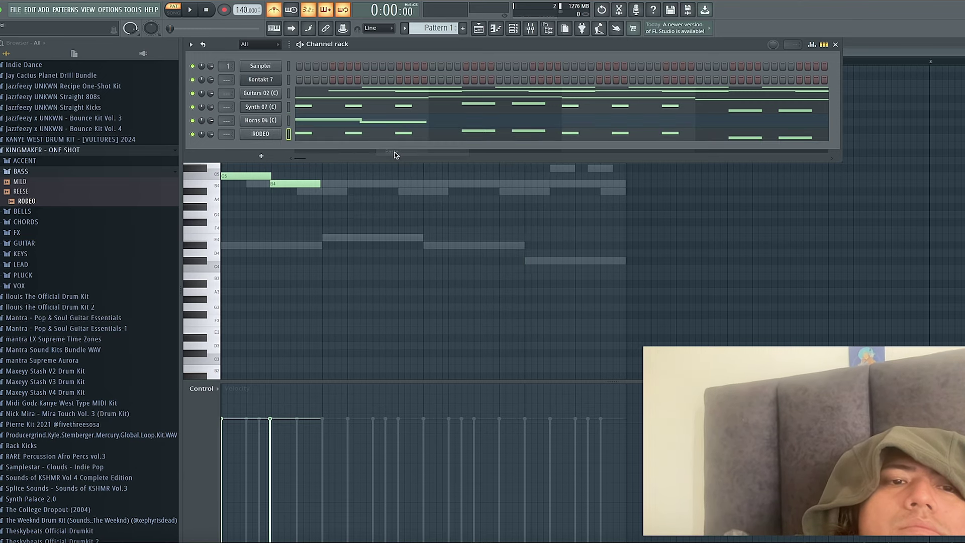
key("space")
Make the RODEO channel cut itself with cut group 4 by 4, and open its notes in the piano roll
left_click(262, 134)
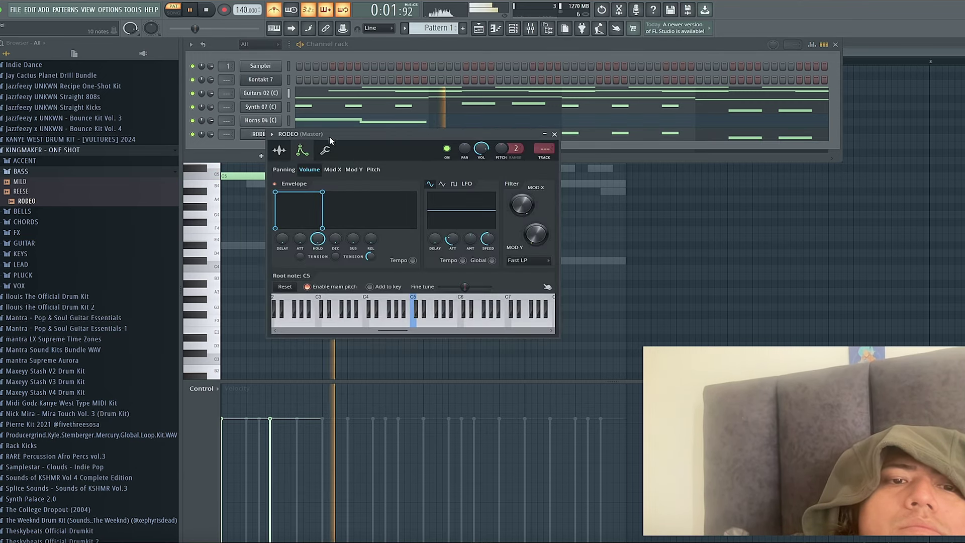
left_click(325, 150)
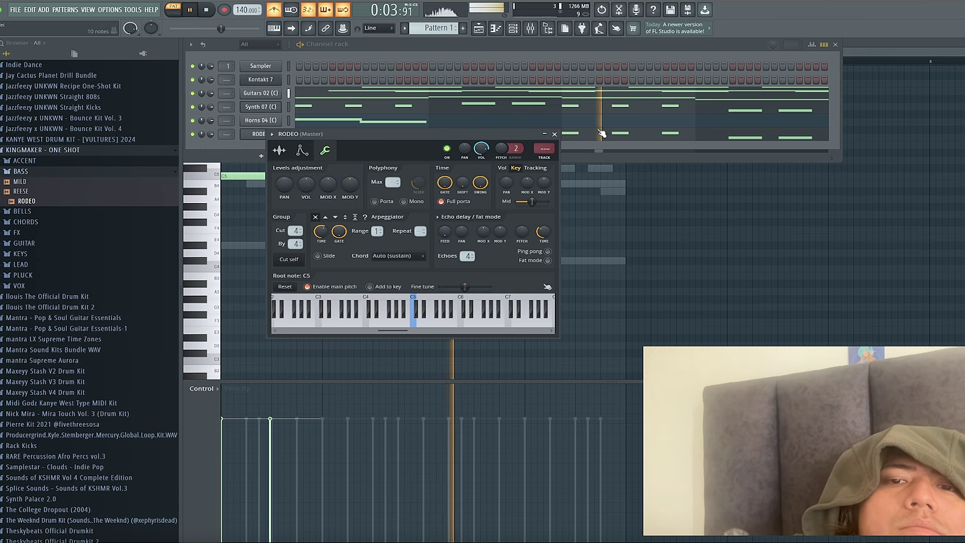
left_click(554, 134)
left_click(472, 136)
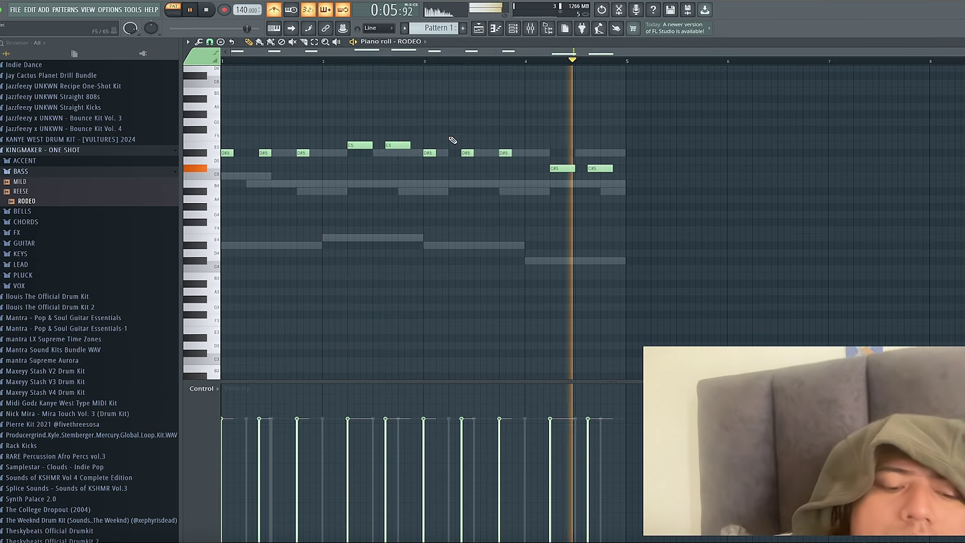
Make the RODEO notes legato so each reaches the next, and extend the last C#5 to the end of bar 4
key("ctrl+l")
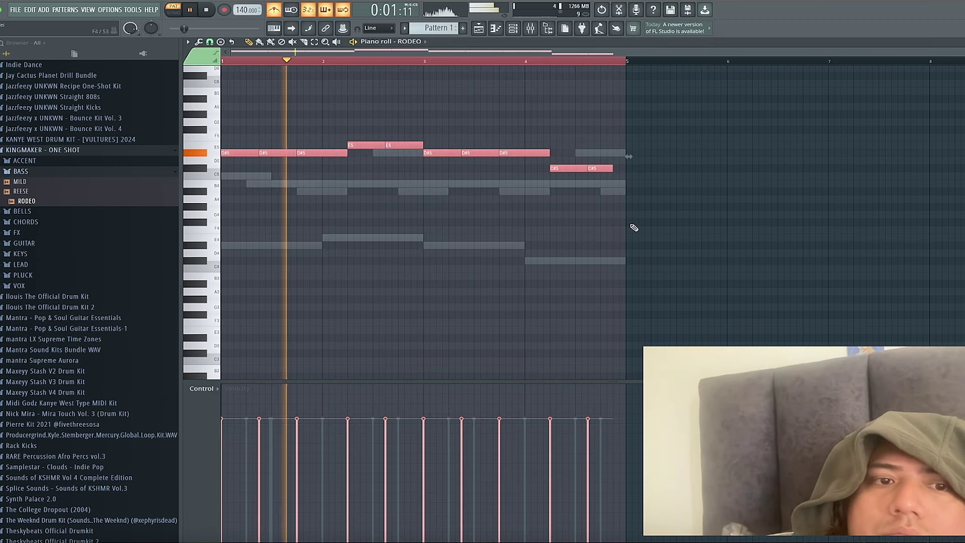
left_click(583, 229)
right_click(586, 229)
left_click_drag(612, 168, 626, 168)
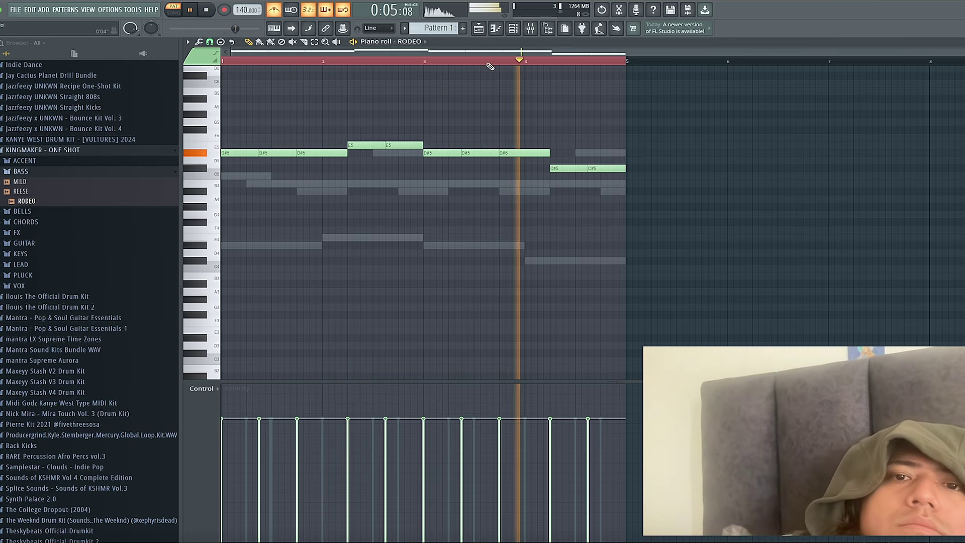
Try the RODEO notes one semitone lower with the Synth 07 channel muted
key("space")
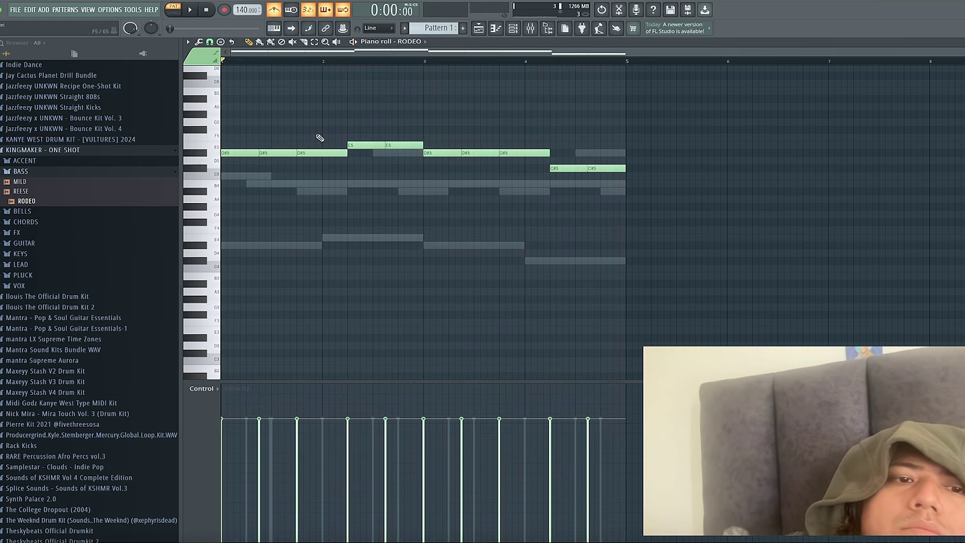
key("Down")
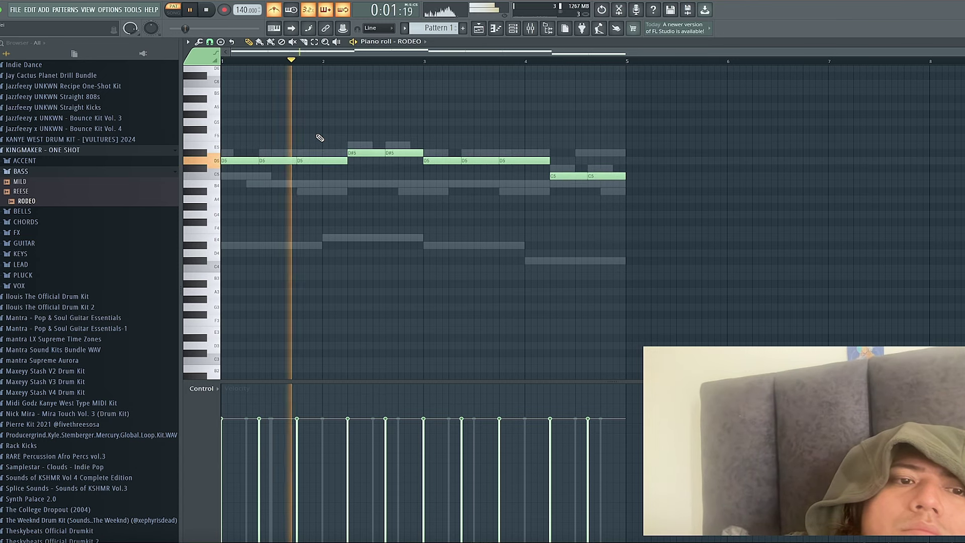
left_click(513, 28)
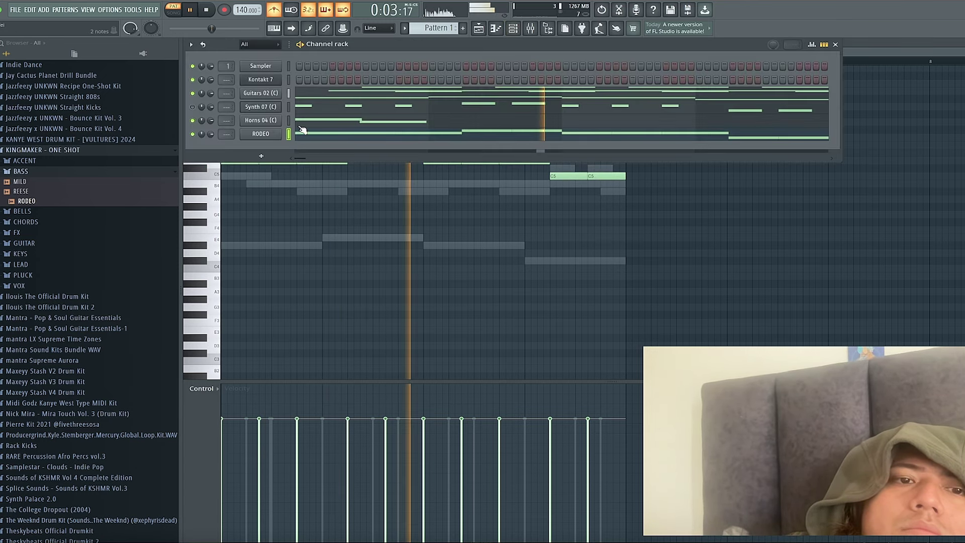
Set RODEO's root note to C#5, move its notes back up one semitone and unmute Synth 07
left_click(275, 134)
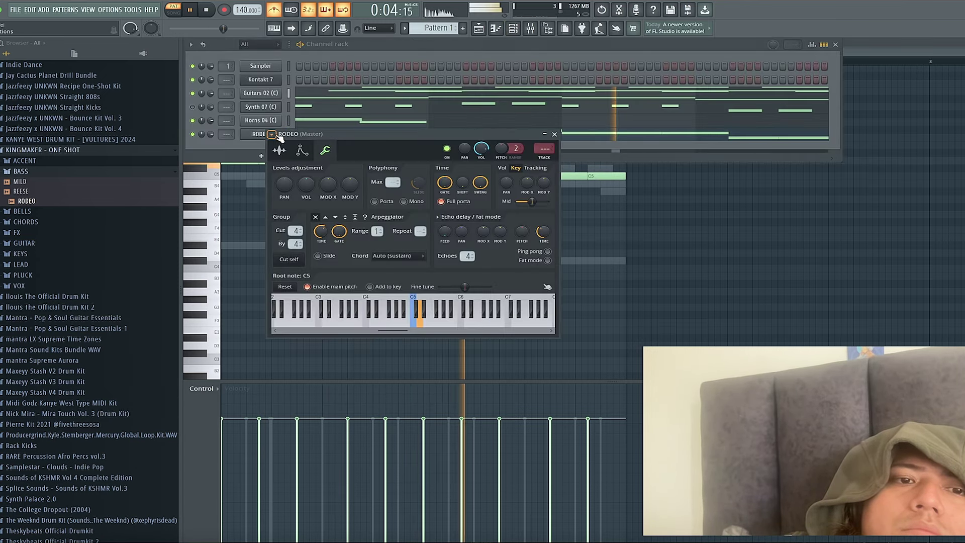
left_click(418, 314)
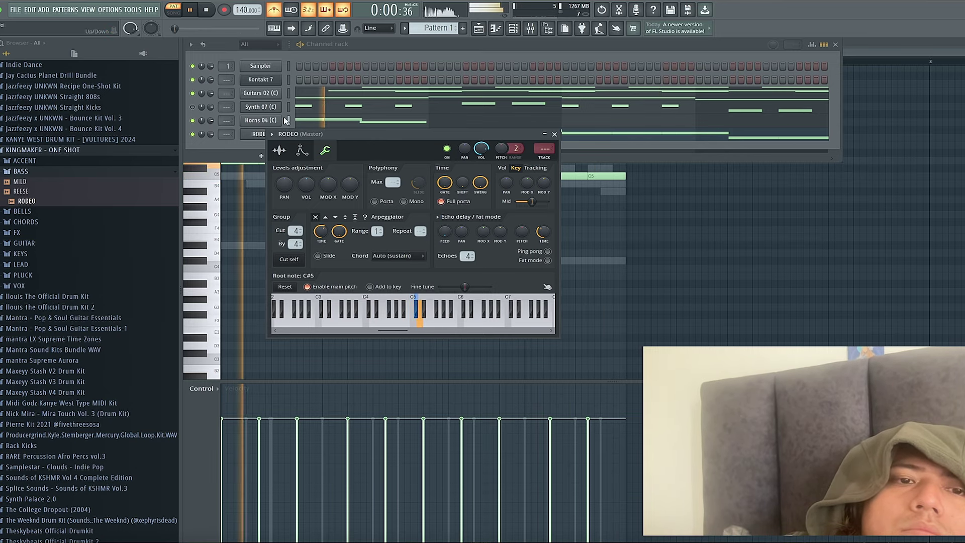
left_click(256, 151)
left_click(320, 139)
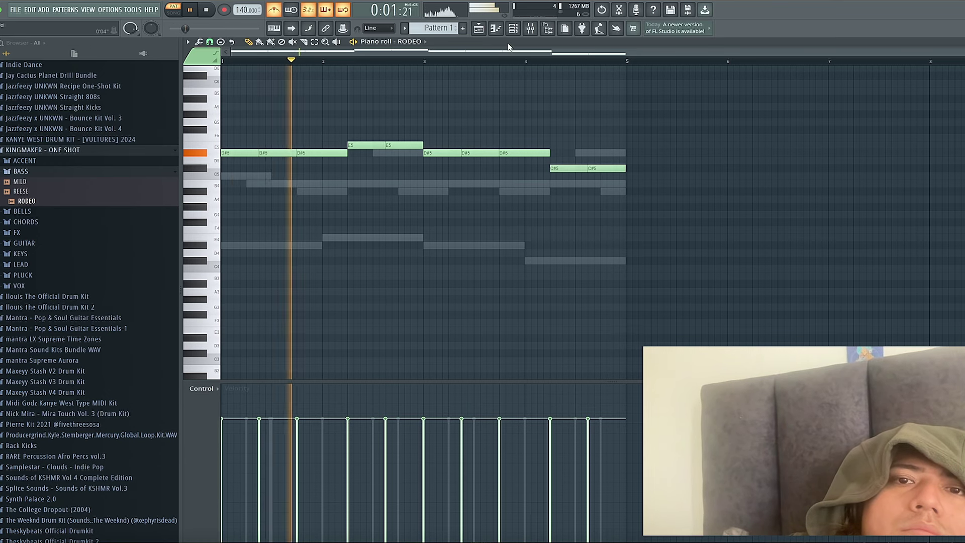
key("F6")
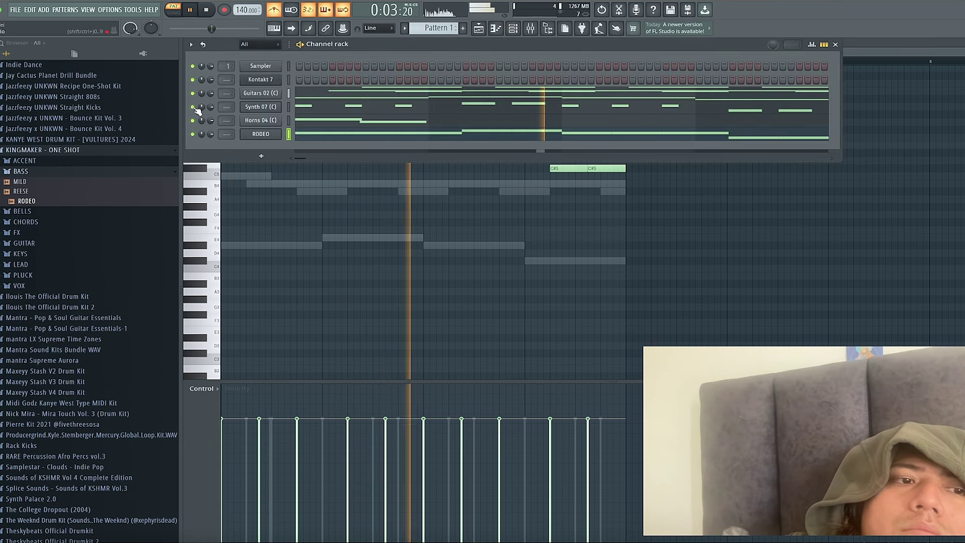
Load OWSHI from the KINGMAKER Accent folder as a new channel and place one hit at the start of bar 3
left_click(18, 161)
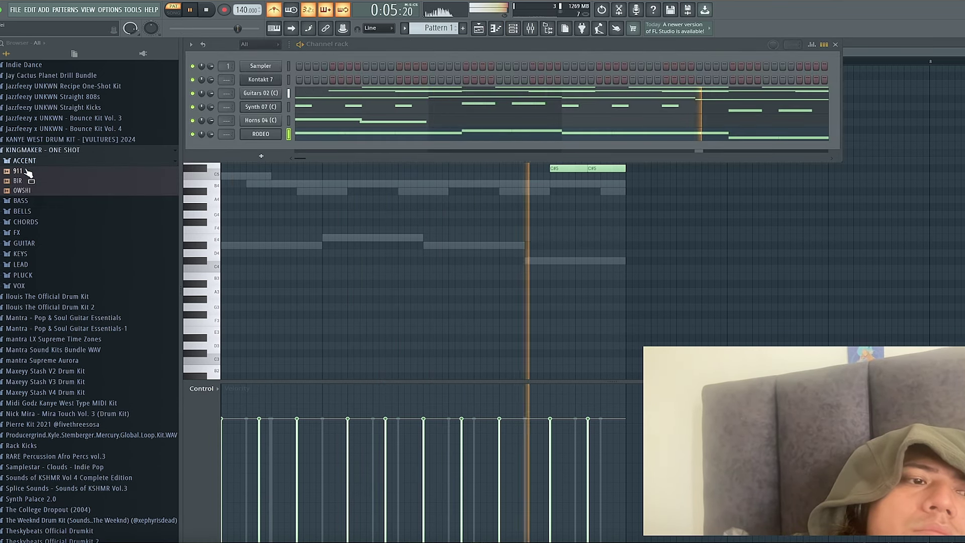
left_click(30, 182)
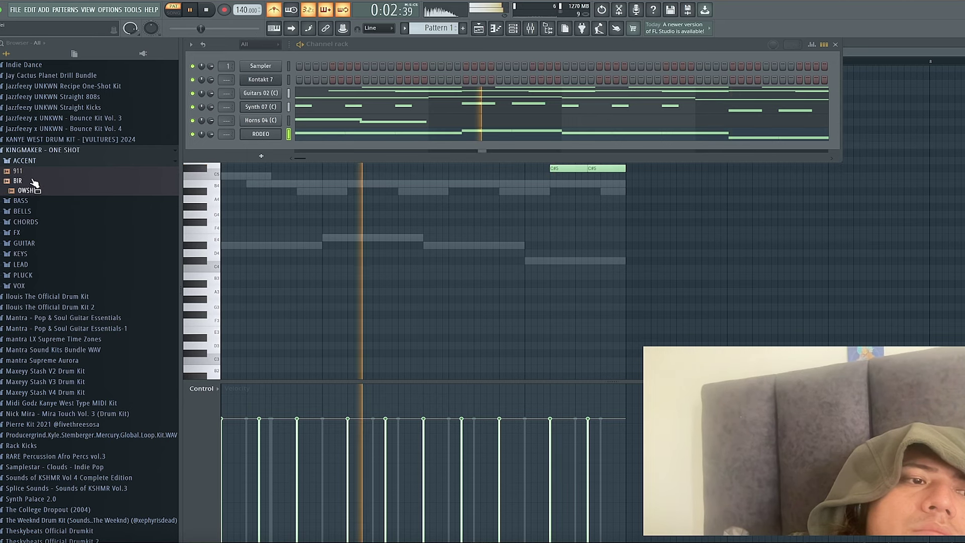
key("space")
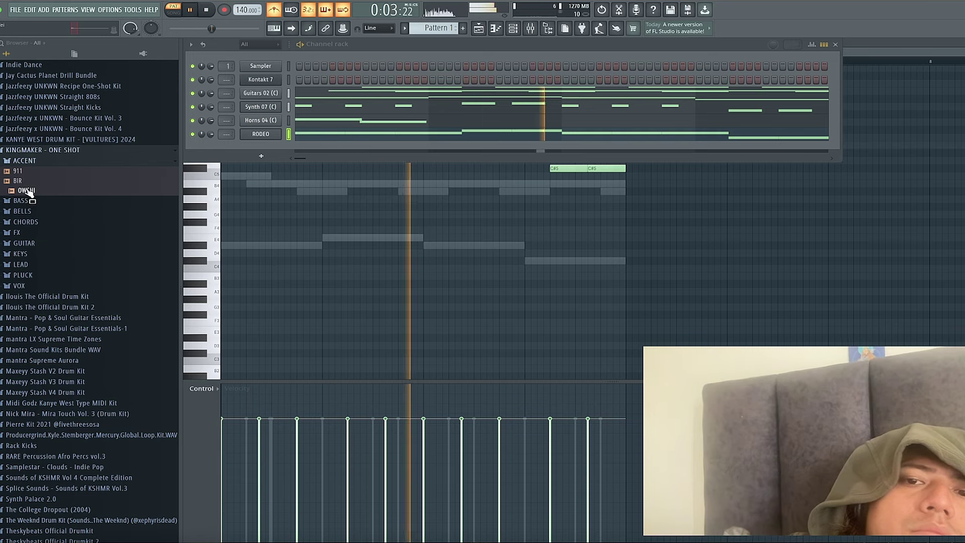
left_click_drag(28, 192, 234, 145)
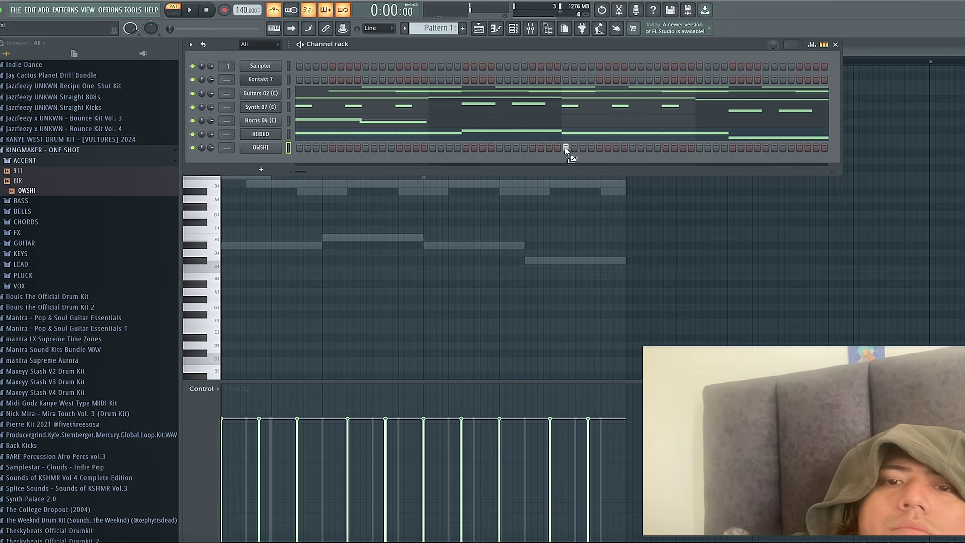
key("space")
Normalize the OWSHI sample and lower its channel volume to 34%
left_click(261, 147)
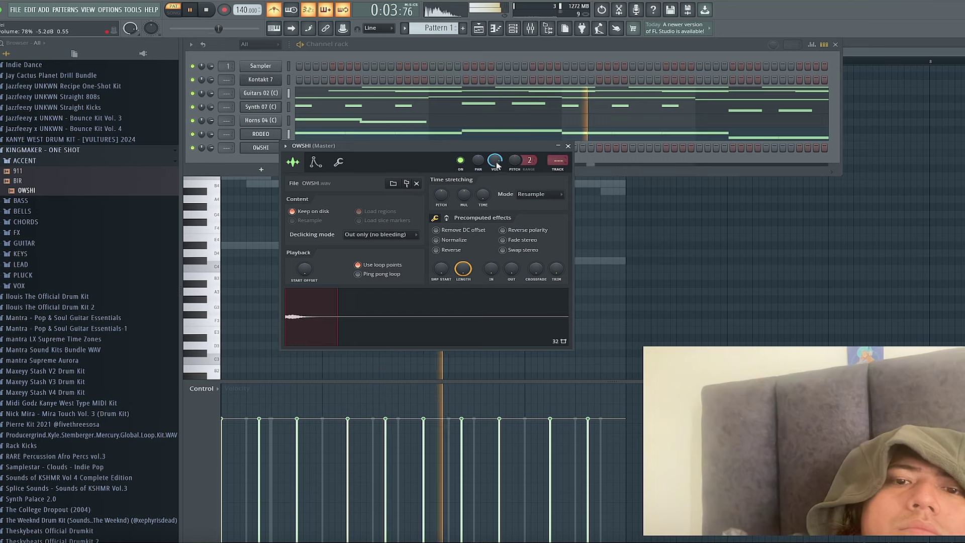
left_click_drag(496, 166, 497, 162)
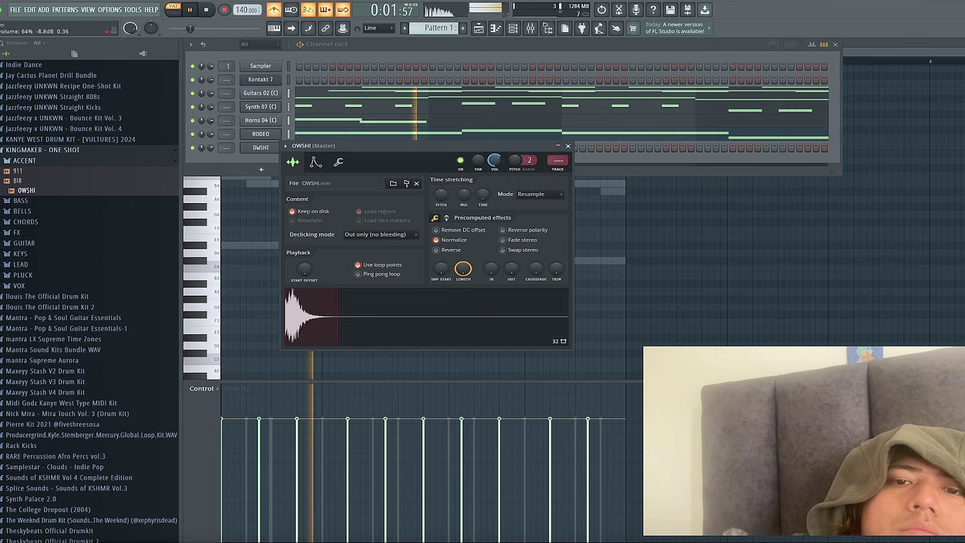
mouse_move(495, 161)
left_mouse_down()
mouse_move(494, 178)
mouse_move(495, 166)
left_mouse_up()
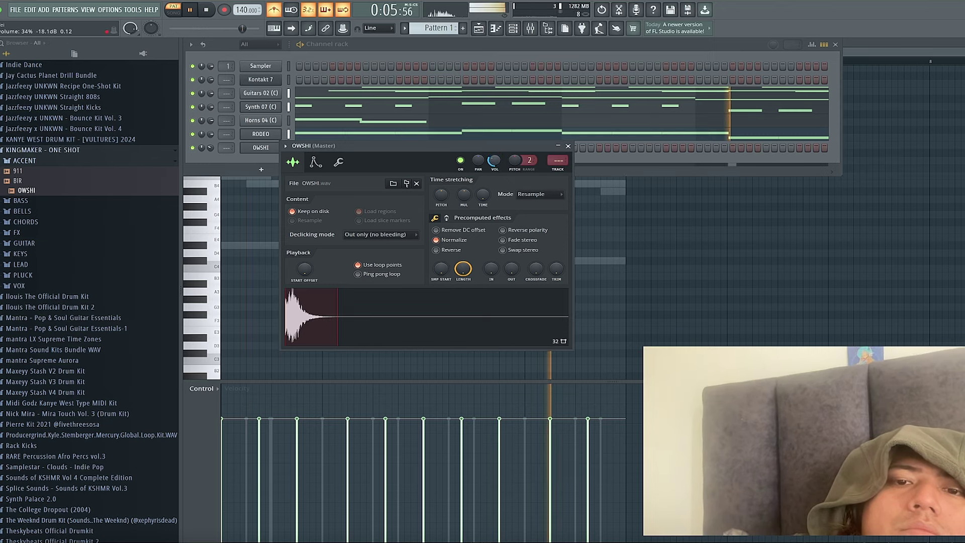
left_click(558, 146)
left_click(567, 145)
Load DONG from the KINGMAKER Keys folder as a new channel
key("space")
left_click(20, 254)
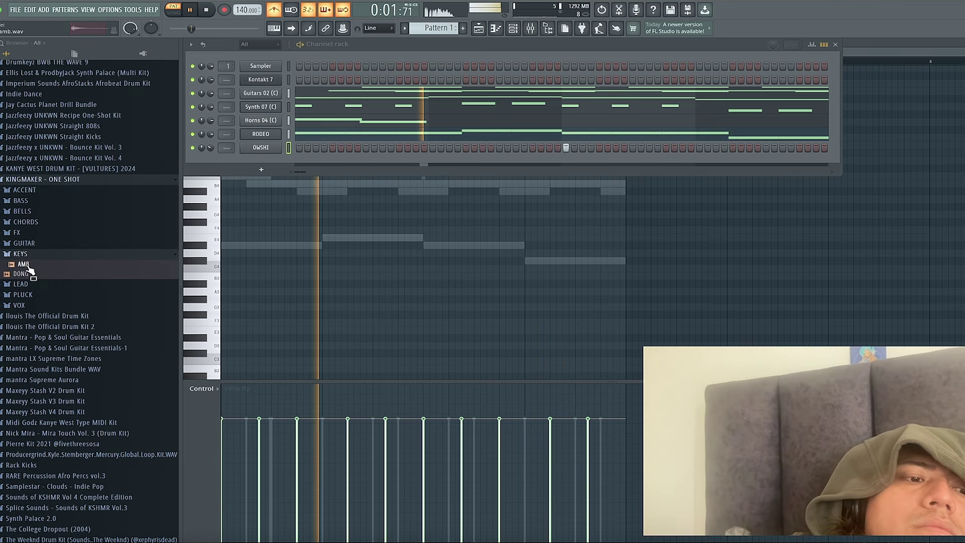
key("space")
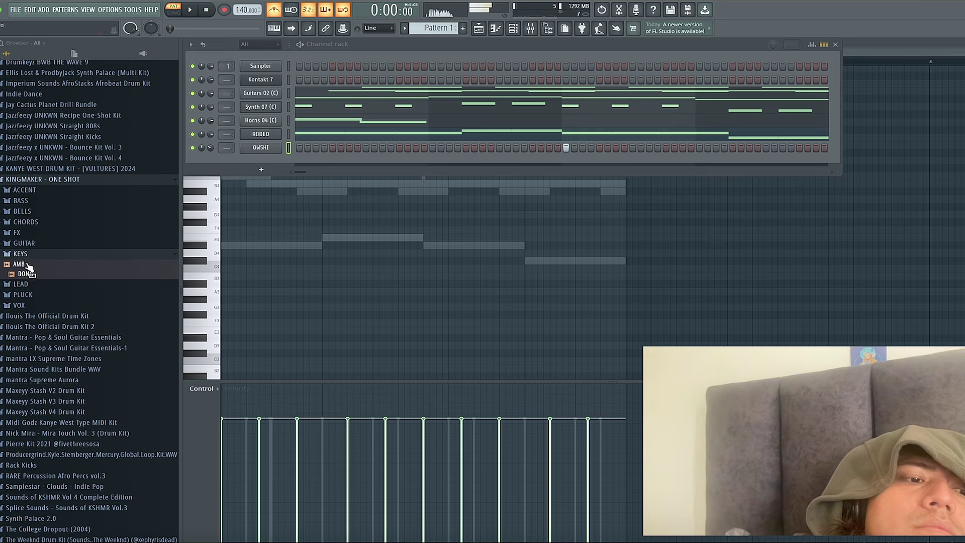
left_click_drag(253, 166, 254, 159)
Set DONG's root note to C#5 and give it a volume envelope with no attack and a 31% release
left_click(221, 81)
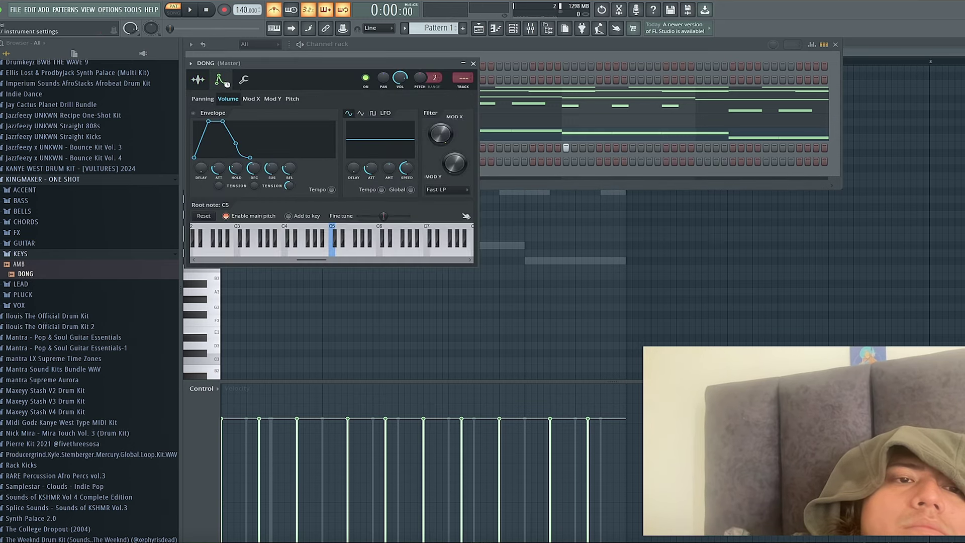
left_click(244, 81)
left_click(222, 82)
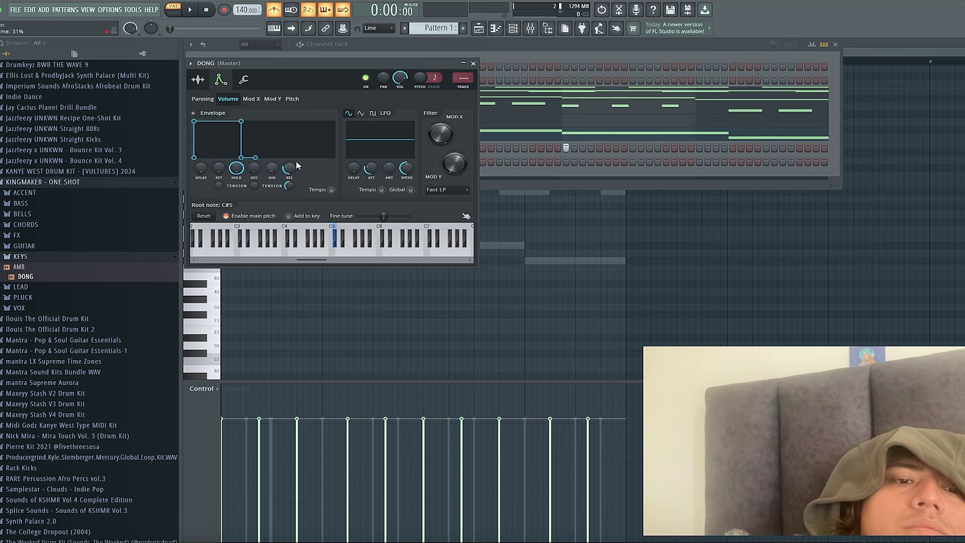
left_click(473, 64)
Enter two D#5 notes for DONG, each two bars long, to fill bars 1 to 4
right_click(271, 162)
left_click(301, 163)
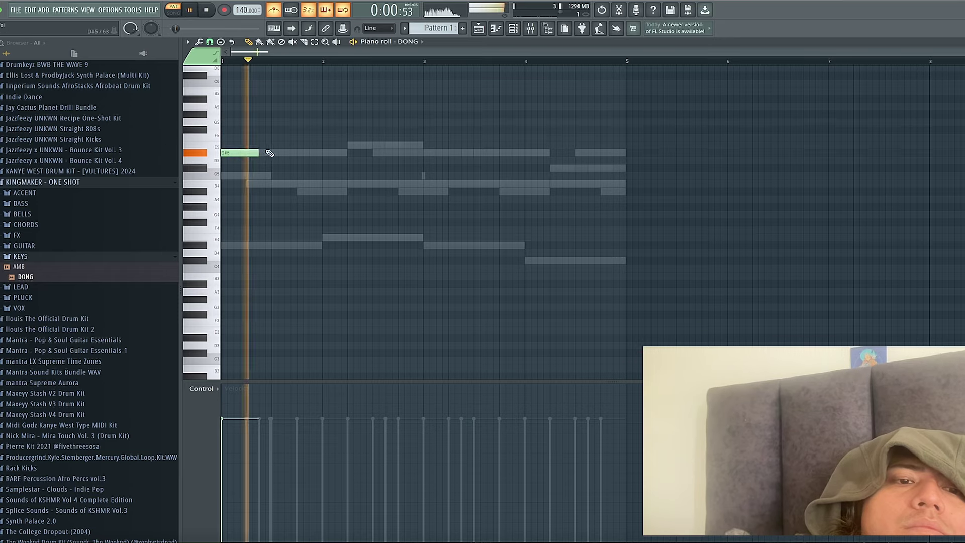
key("space")
left_click_drag(259, 153, 626, 154)
key("space")
key("space")
key("space")
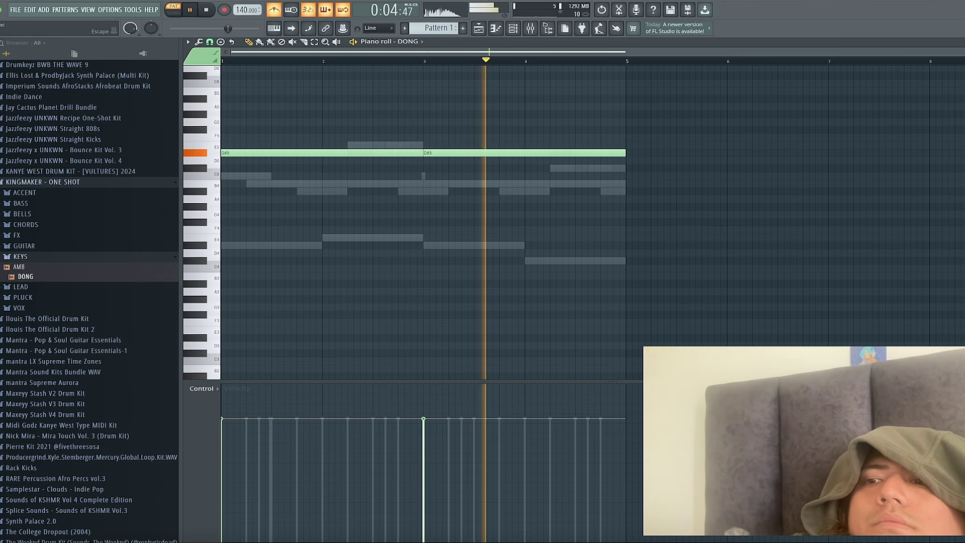
key("Escape")
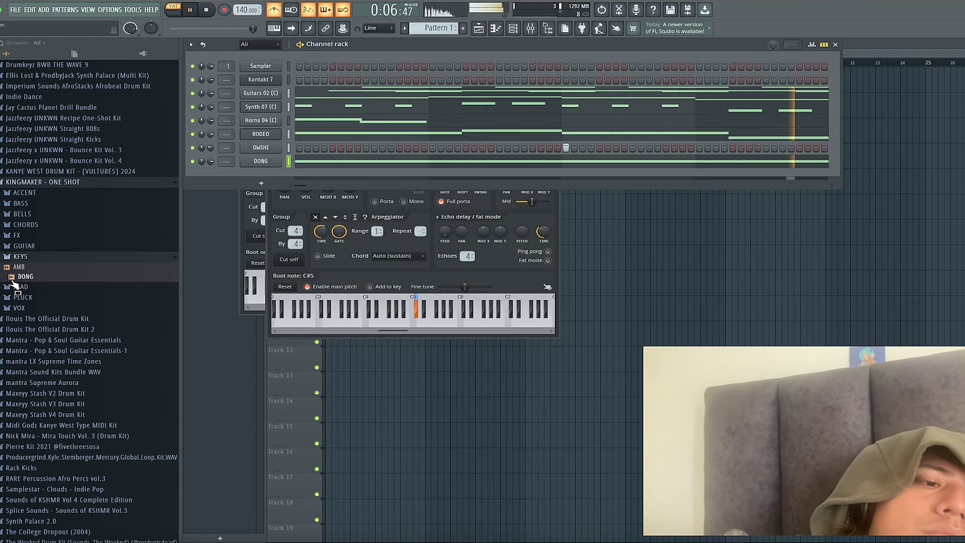
Load -_17 from AJ WASHERE CIRCINUS VOL. 1 OneShot - Keys as a new channel, with a 21% envelope release and Cut self
key("space")
scroll(27, 407, "up", 15)
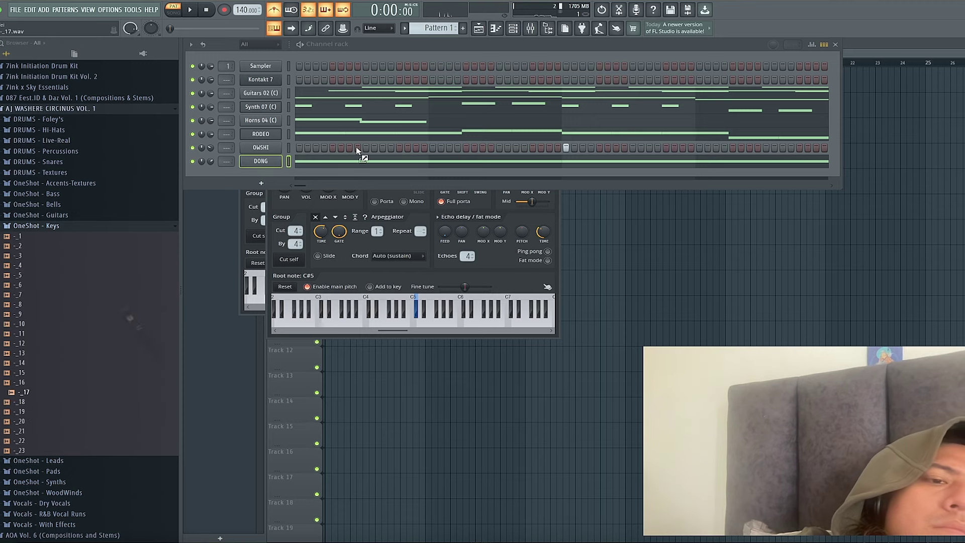
mouse_move(275, 176)
left_mouse_down()
mouse_move(262, 179)
mouse_move(276, 176)
left_mouse_up()
left_click(262, 116)
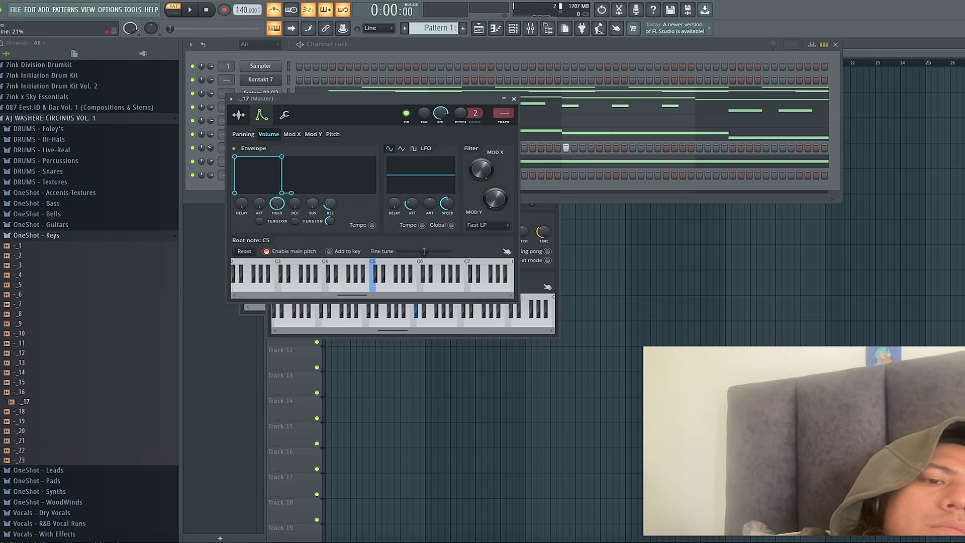
left_click(283, 115)
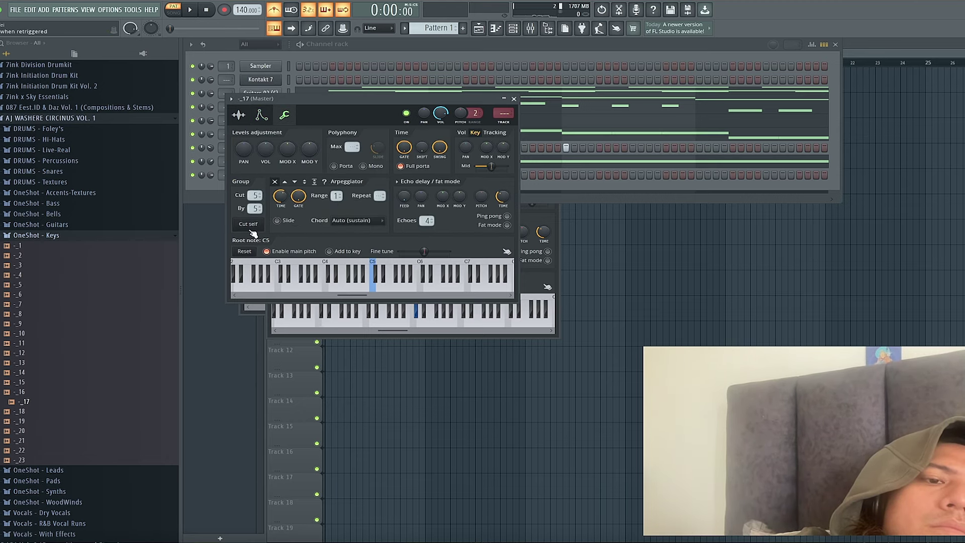
Enter a one-bar chord of D#4, A#4 and D#5 in bar 1 for -_17
left_click(495, 29)
left_click_drag(327, 188, 61, 187)
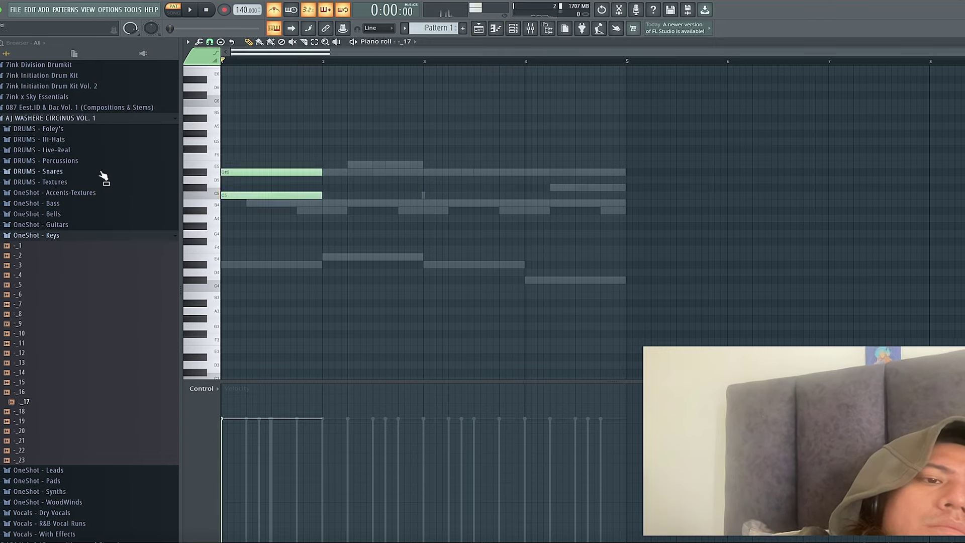
left_click(245, 263)
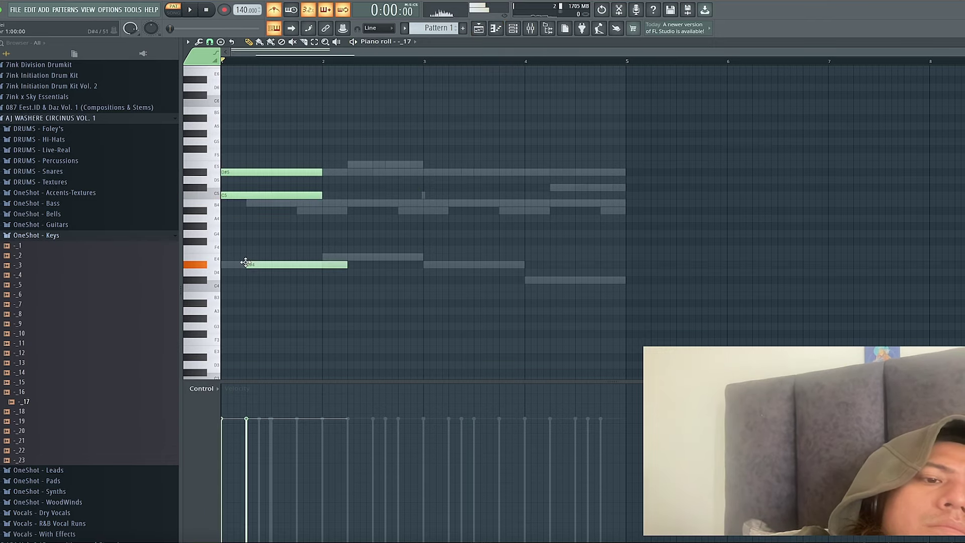
left_click(233, 195)
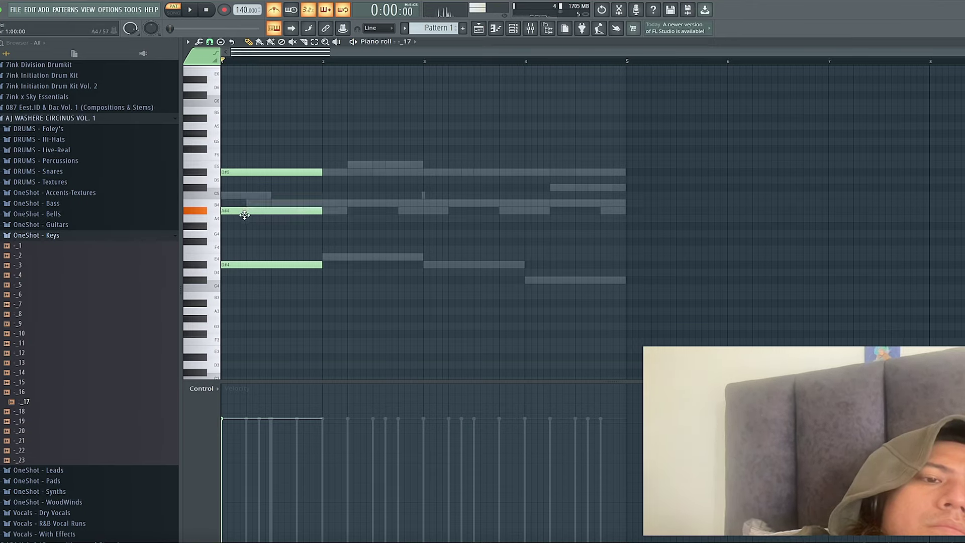
Add a one-bar chord of E4, B4 and D#5 in bar 2 of the -_17 pattern
key("space")
left_click(327, 203)
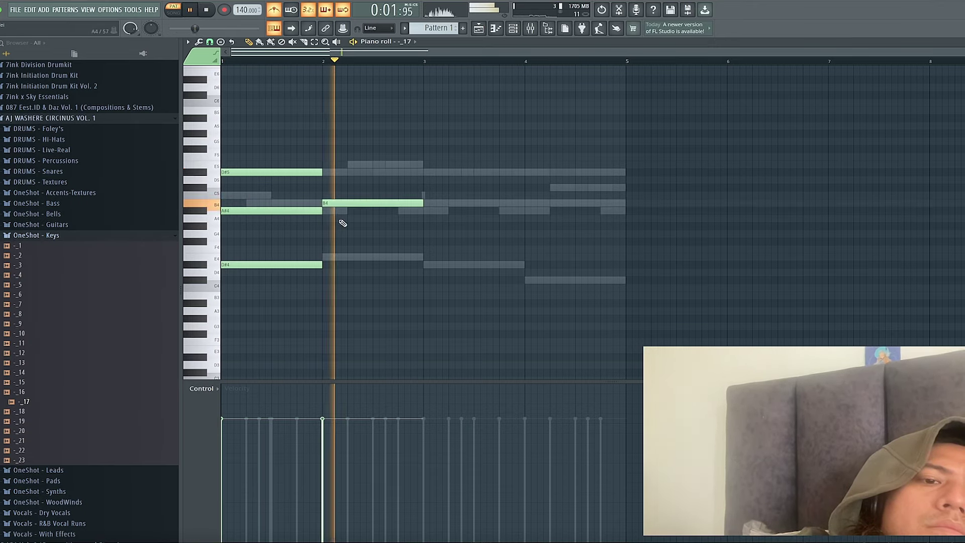
left_click(328, 256)
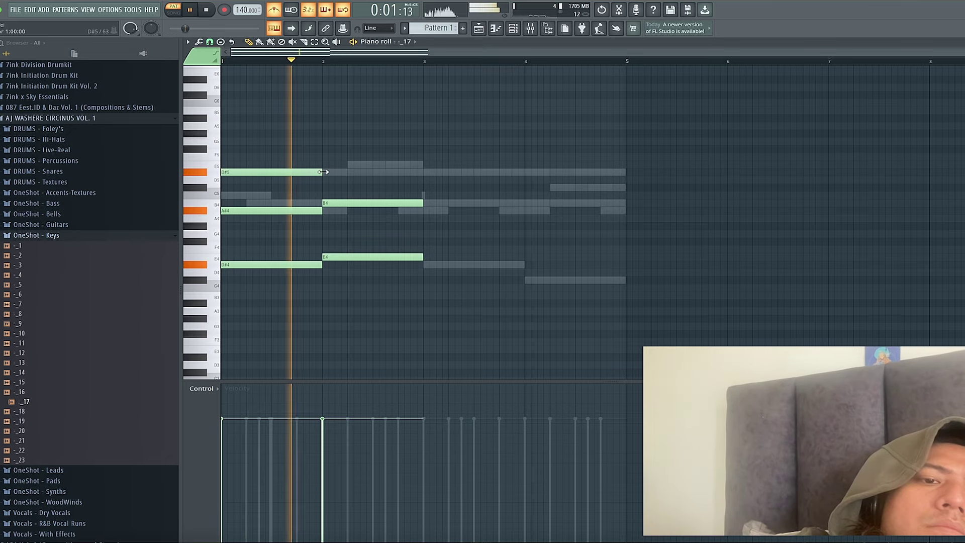
key("space")
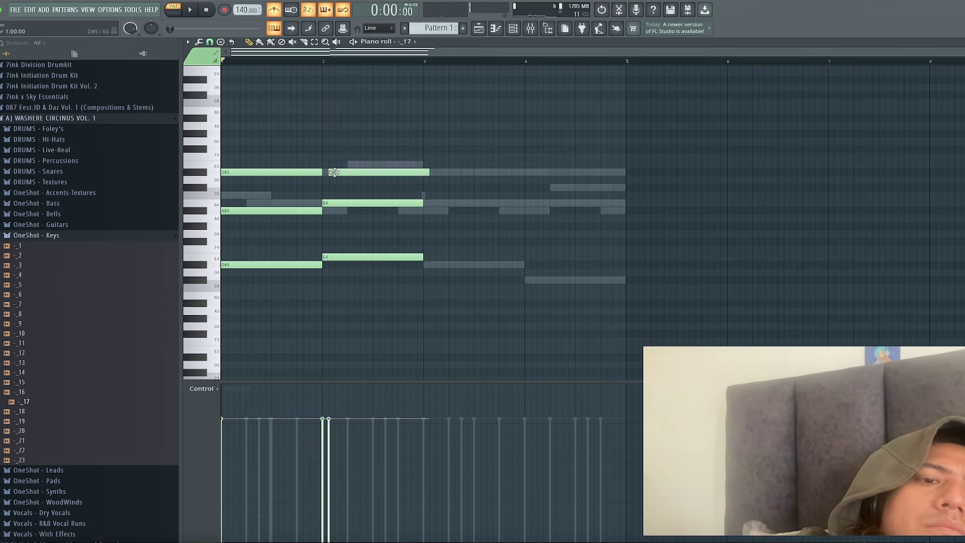
key("space")
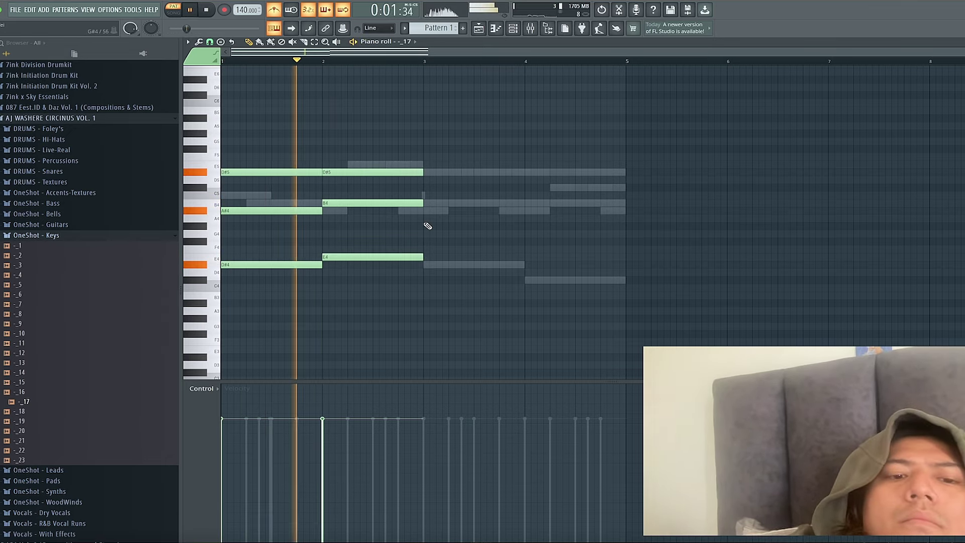
Try D#4 as bar 2's lowest note, settle on E4 with E5 on top, and add D#4 in bar 3
key("space")
key("space")
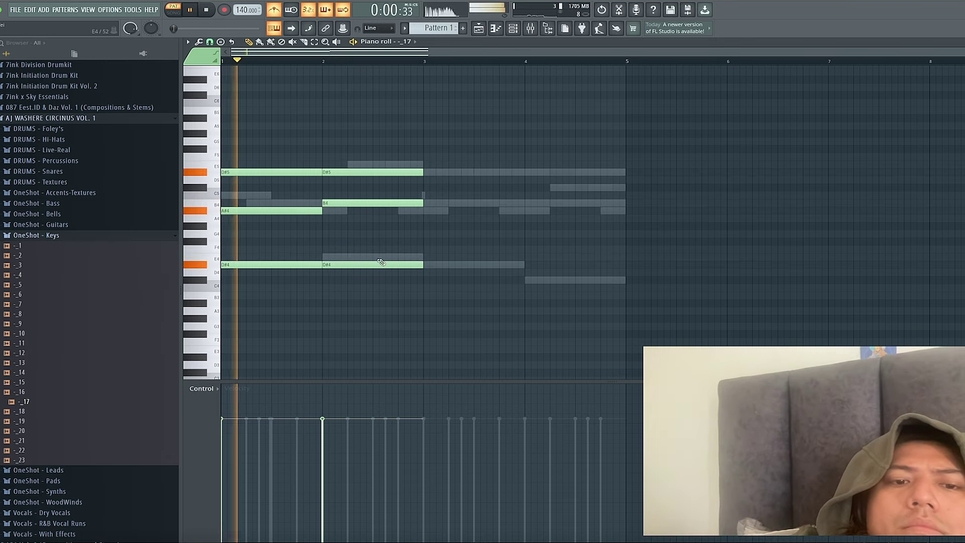
left_click(426, 267)
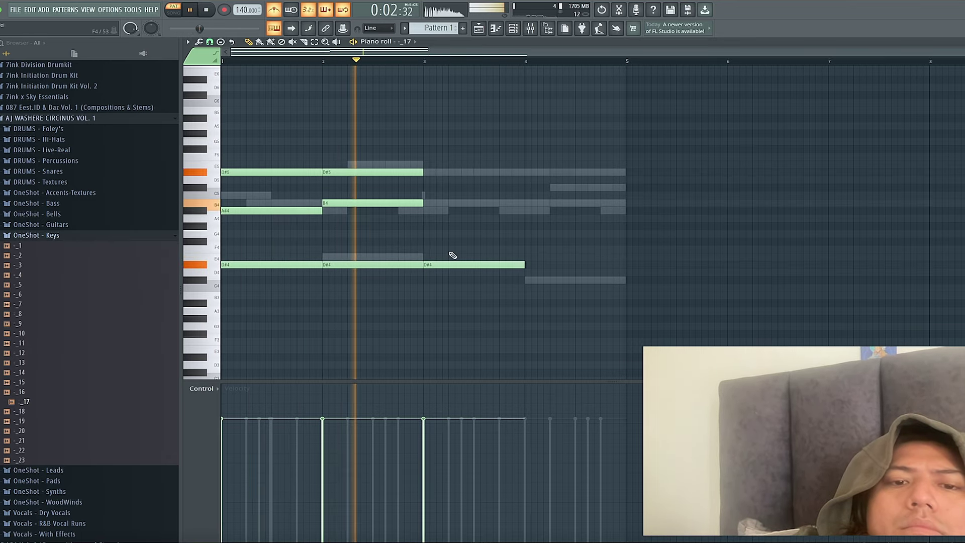
key("space")
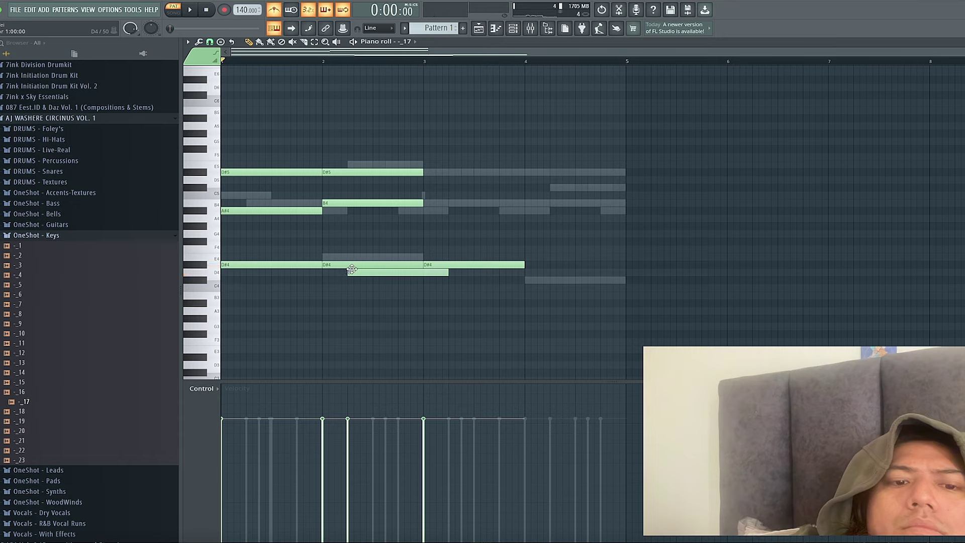
key("space")
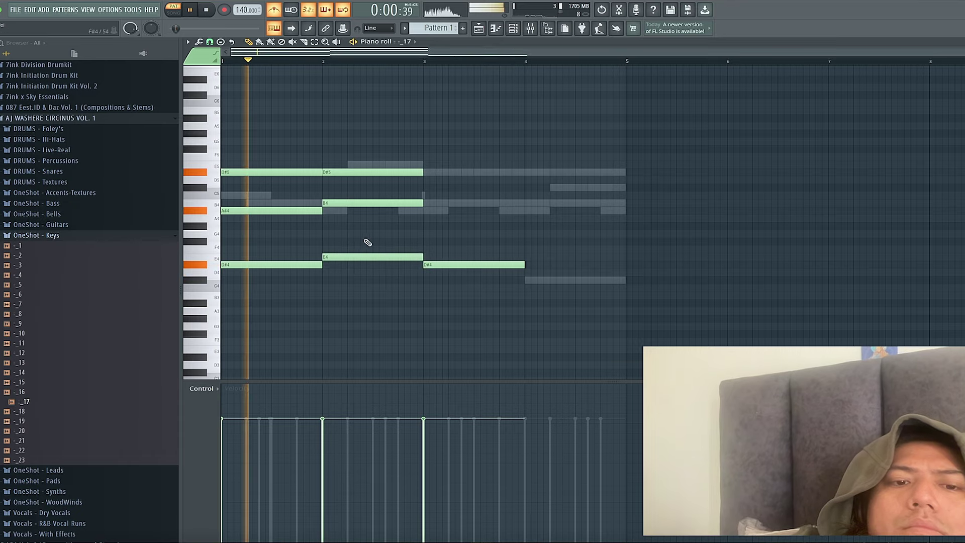
key("space")
left_click_drag(350, 171, 350, 162)
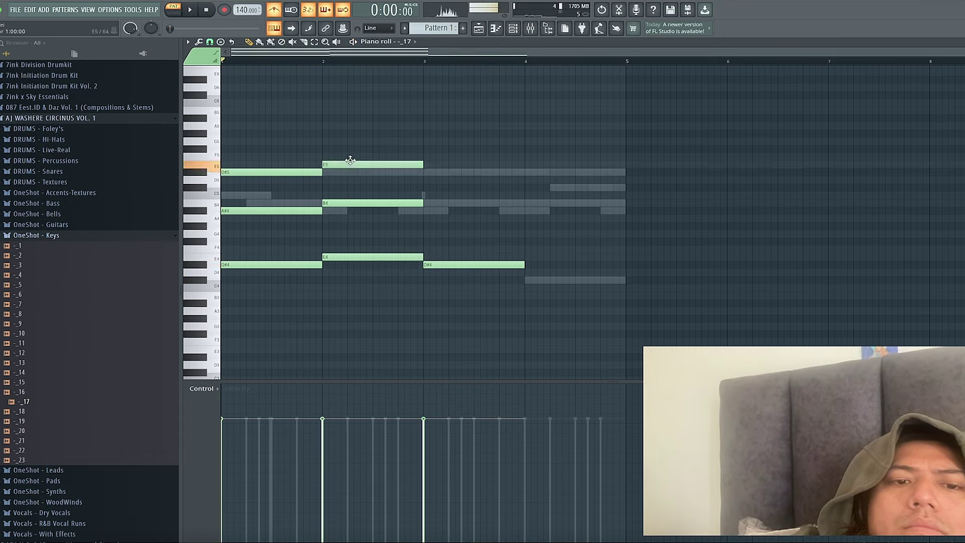
Complete bar 3's chord with A#4 and D#5 and place a one-bar C#4 note in bar 4
key("space")
left_click(431, 204)
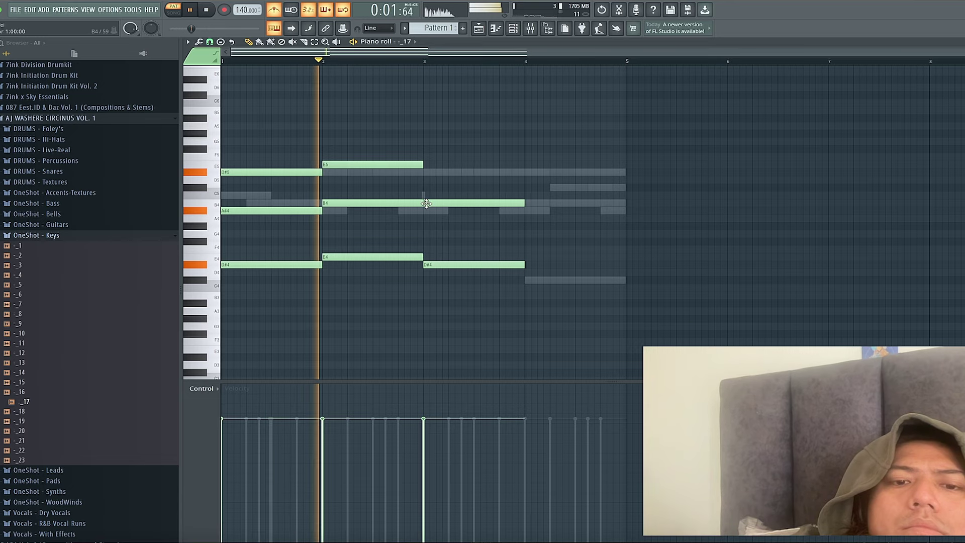
left_click(437, 172)
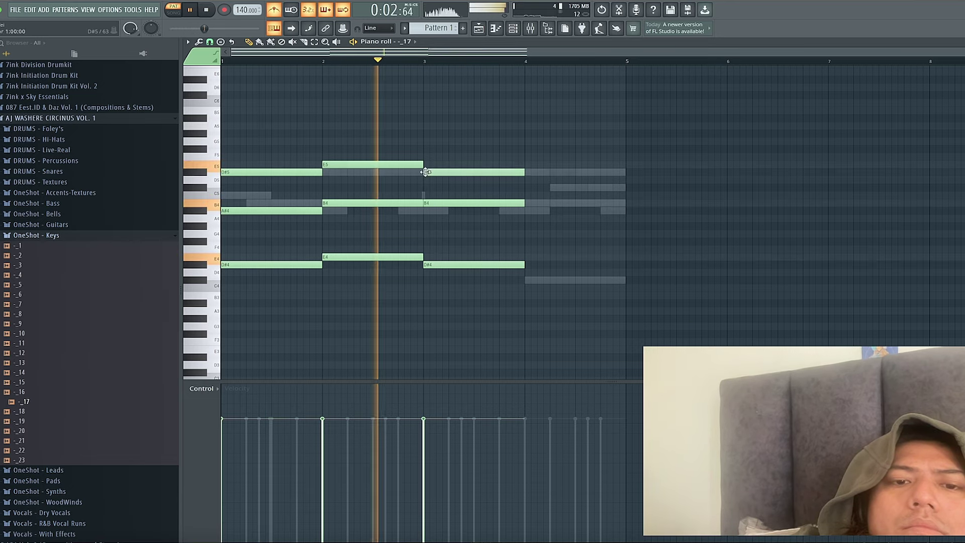
left_click(528, 280)
key("space")
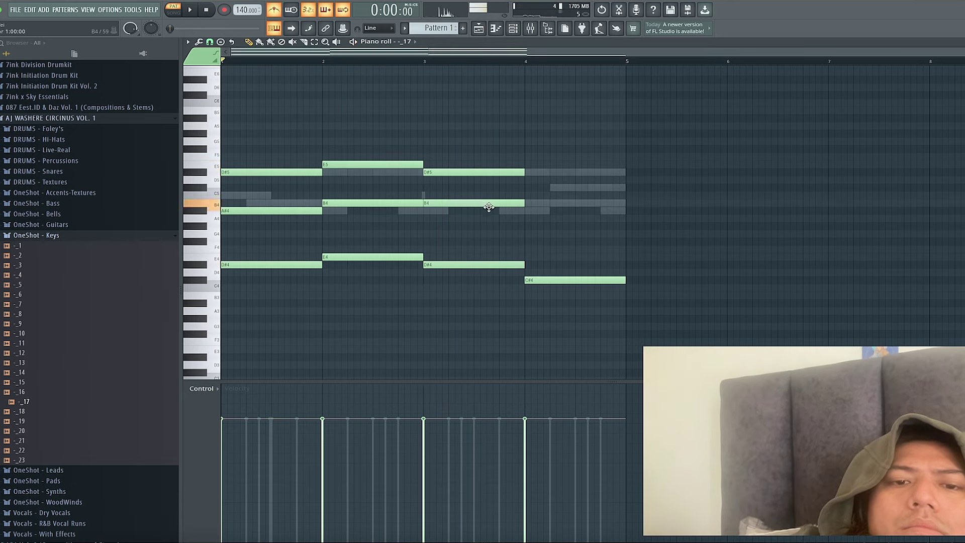
left_click_drag(488, 207, 488, 217)
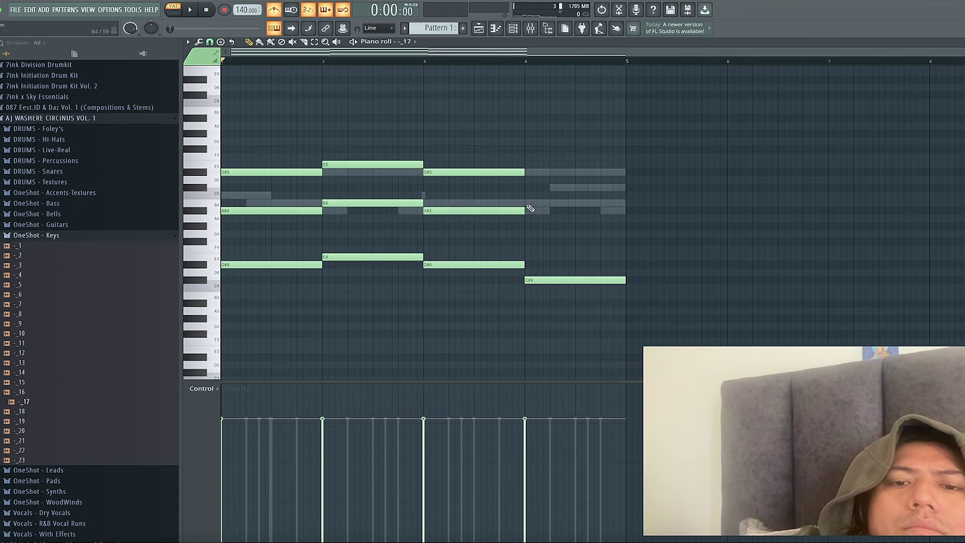
Complete bar 4's chord with one-bar G#4 and C#5 notes and play the loop back
double_click(524, 173)
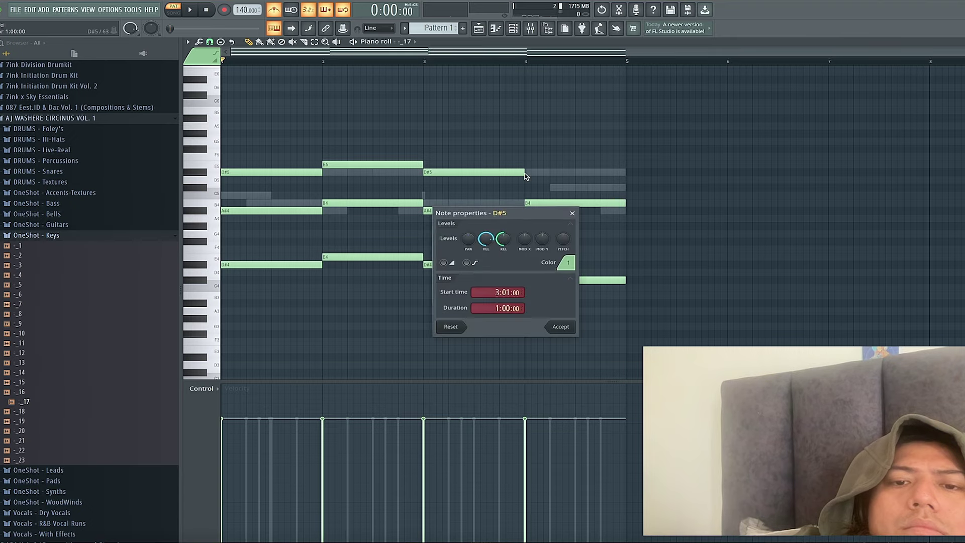
left_click(573, 213)
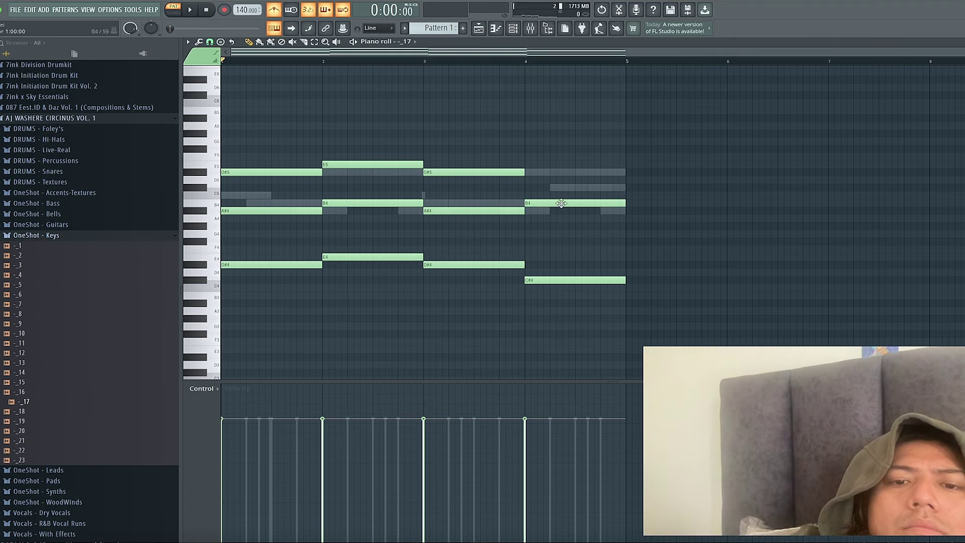
left_click(535, 173)
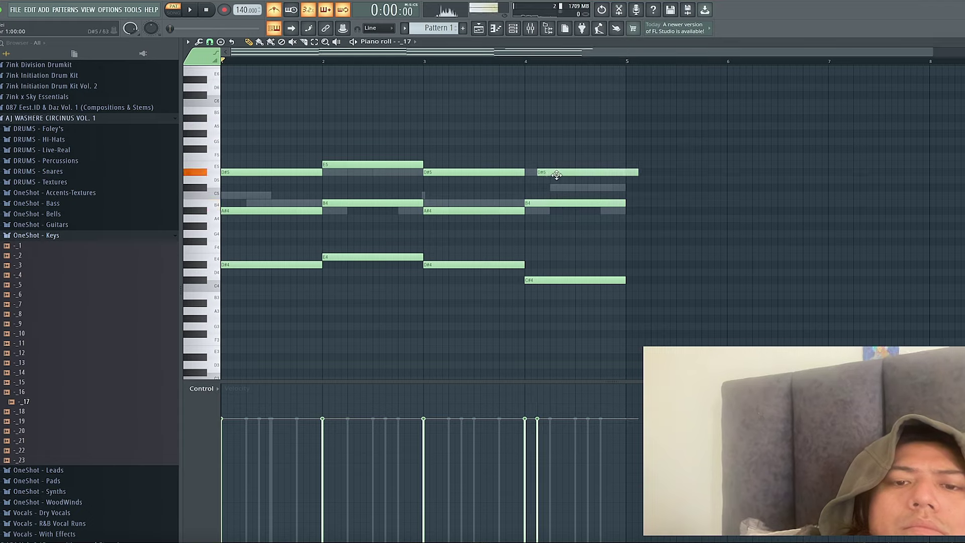
left_click_drag(543, 178, 545, 193)
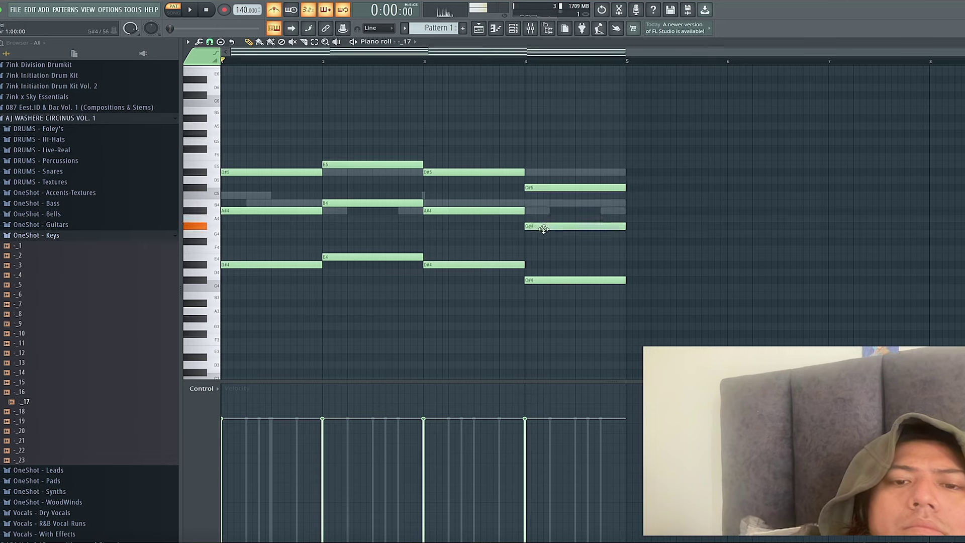
key("space")
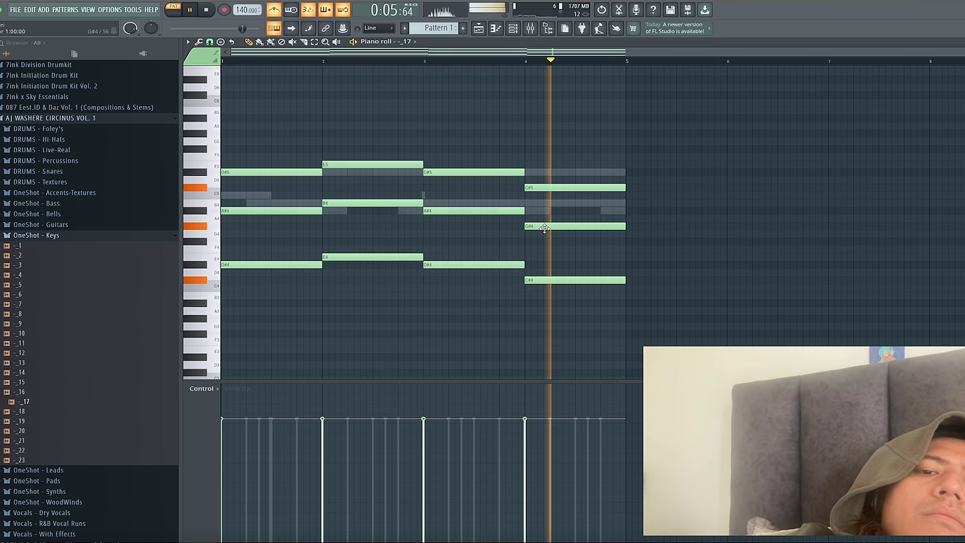
key("space")
Try the -_21 key one-shot in place of -_17 on the chord channel
key("F6")
scroll(27, 286, "down", 5)
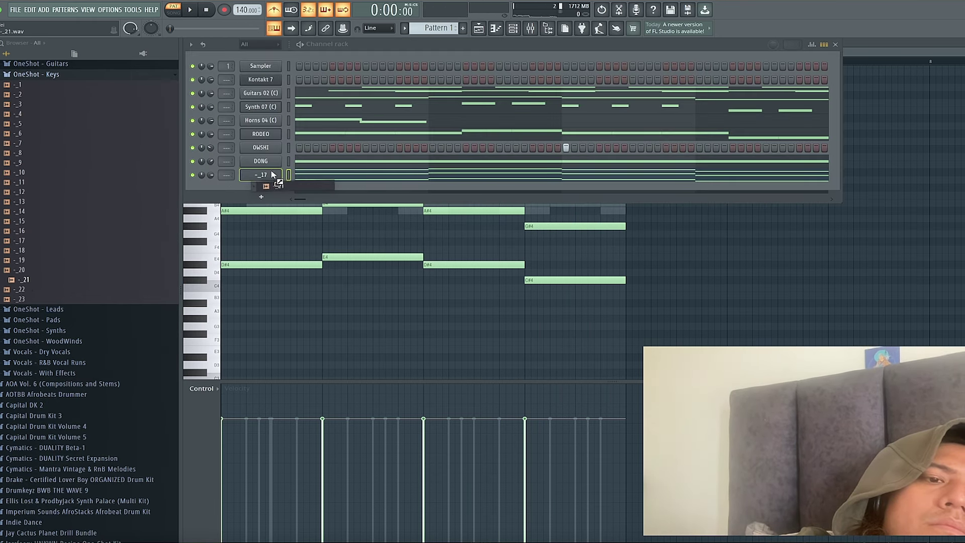
key("space")
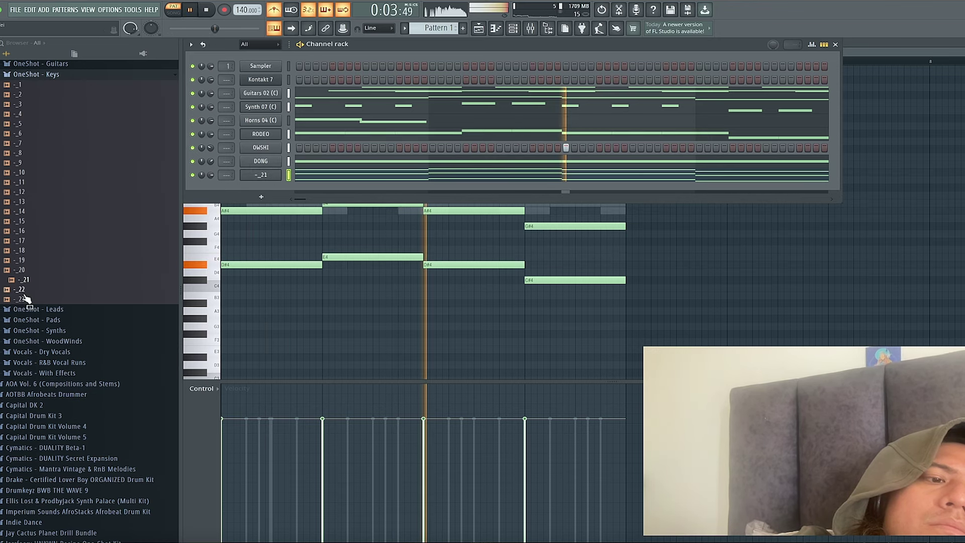
key("space")
Replace the chord channel's sample with the -_23 key one-shot and play the loop
left_click_drag(23, 290, 27, 293)
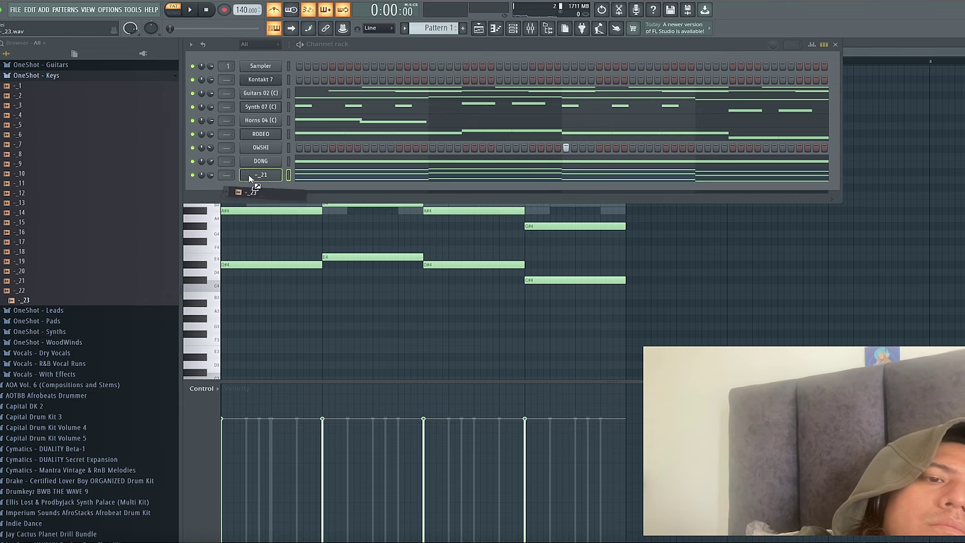
left_click_drag(230, 188, 250, 177)
key("space")
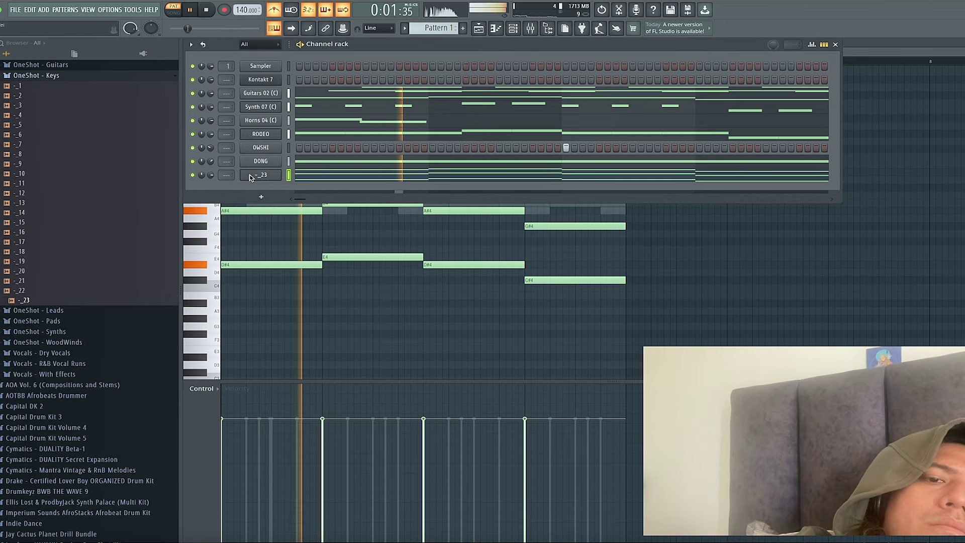
Try lowering the whole key chord progression by one octave and listen to the loop
left_click(250, 177)
left_click(308, 174)
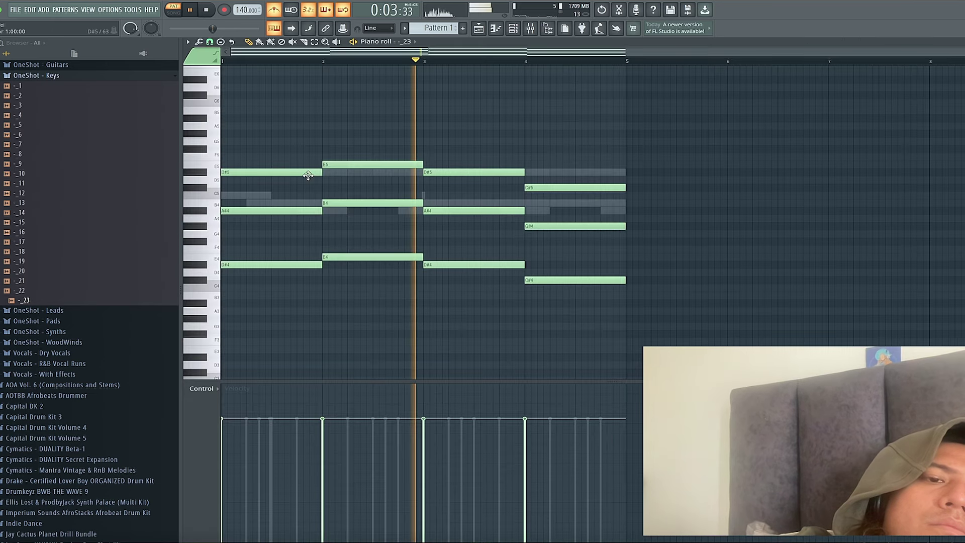
key("ctrl+Down")
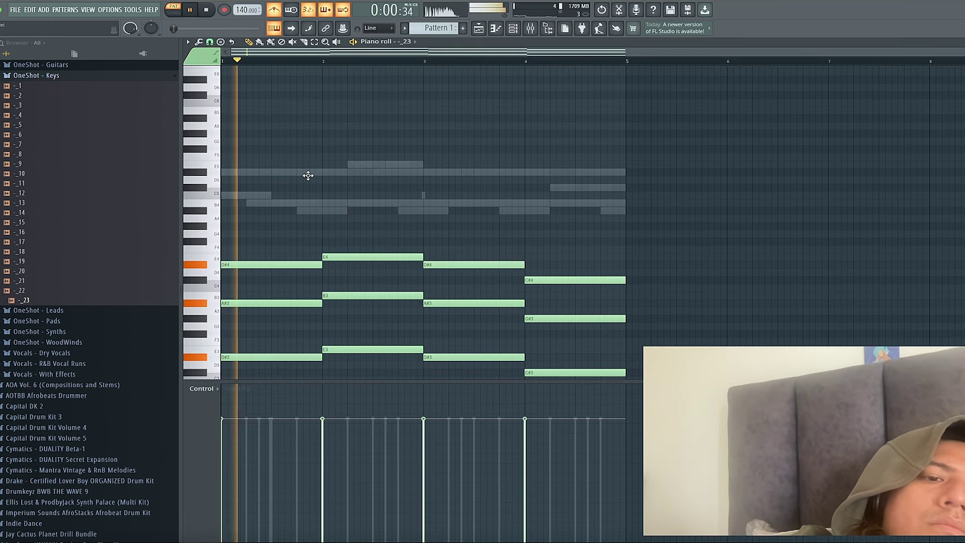
scroll(308, 175, "down", 5)
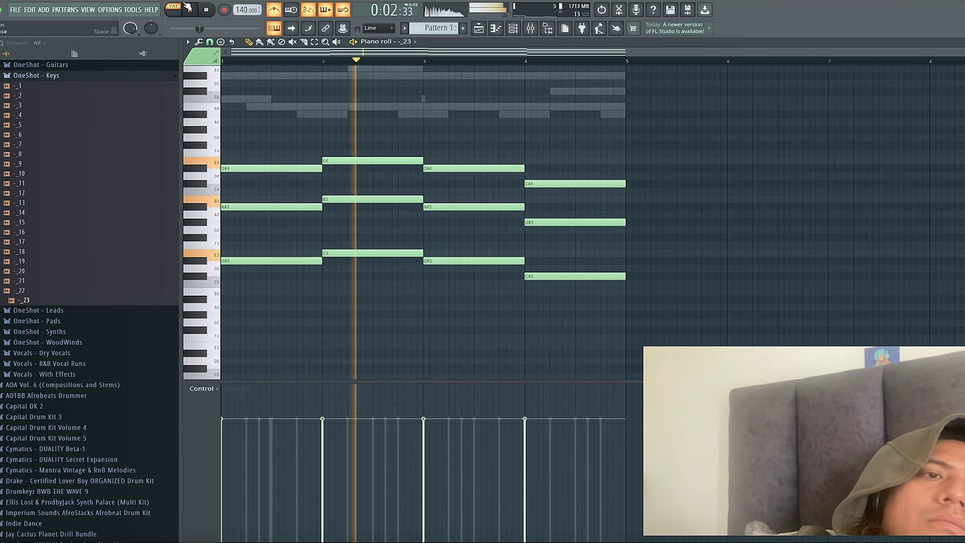
left_click(513, 28)
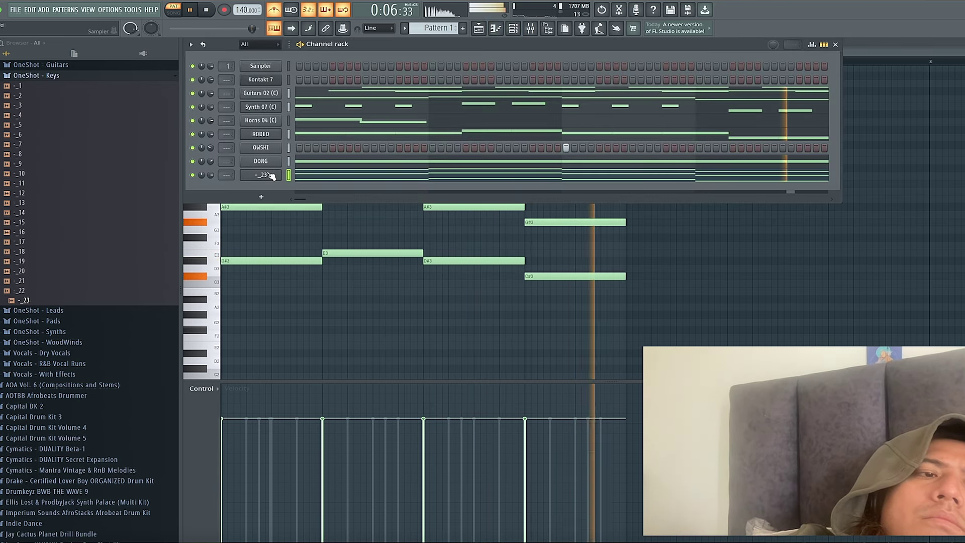
Replace the chord channel's sample with the Pad_9 one-shot from the AJ WASHERE CIRCINUS pads
left_click(112, 194)
key("space")
left_click_drag(23, 378, 42, 396)
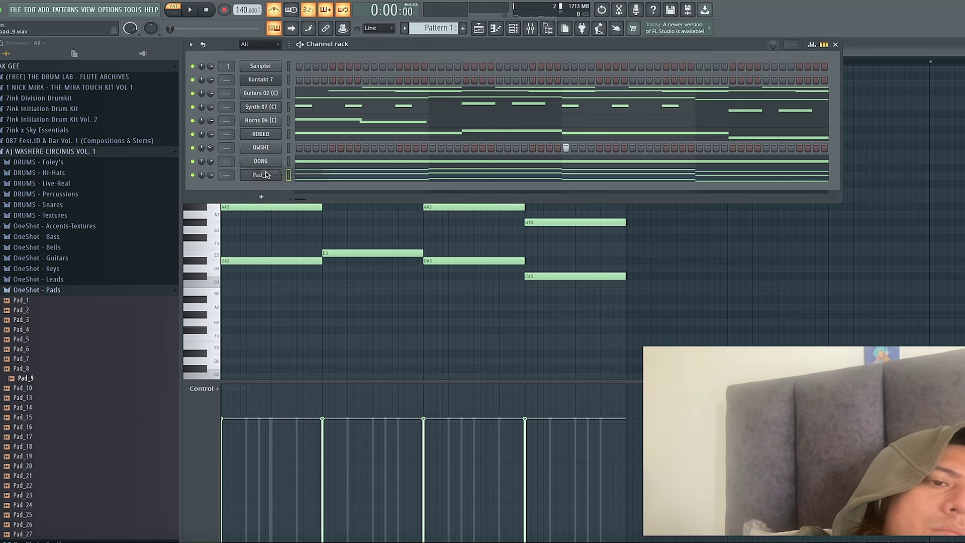
left_click_drag(266, 175, 273, 177)
key("space")
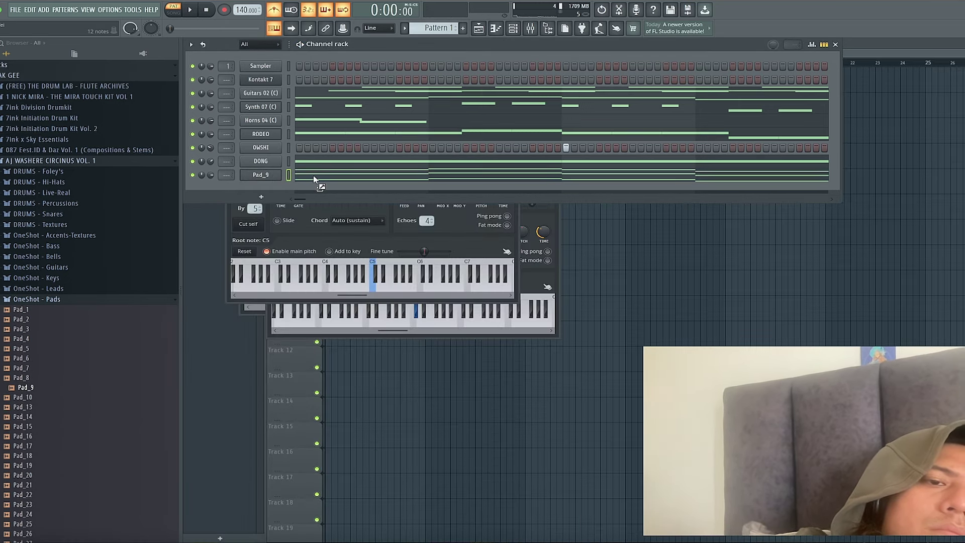
Raise the pad chords back up one octave and play the loop with all layers
left_click(314, 179)
key("space")
scroll(315, 179, "down", 3)
scroll(316, 179, "up", 3)
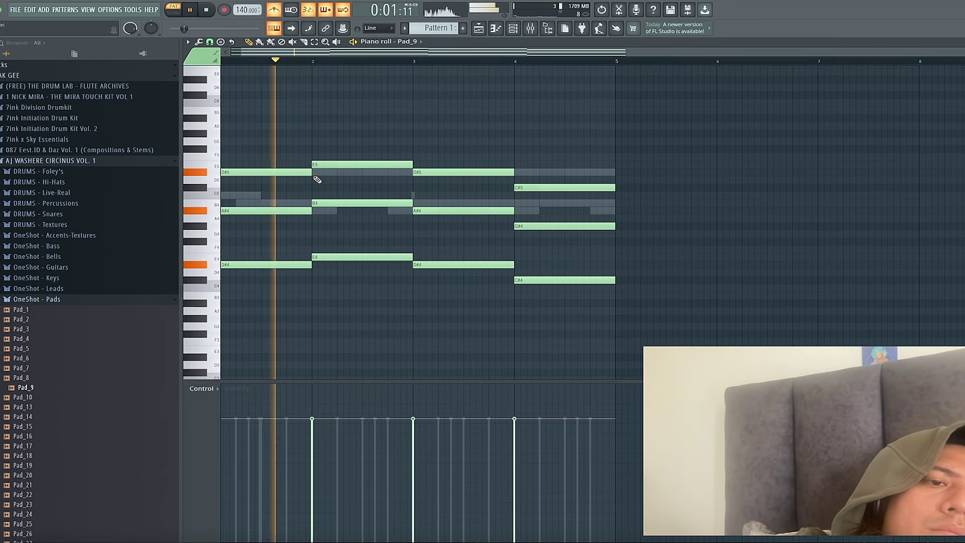
scroll(318, 178, "left", 1)
scroll(318, 177, "down", 2)
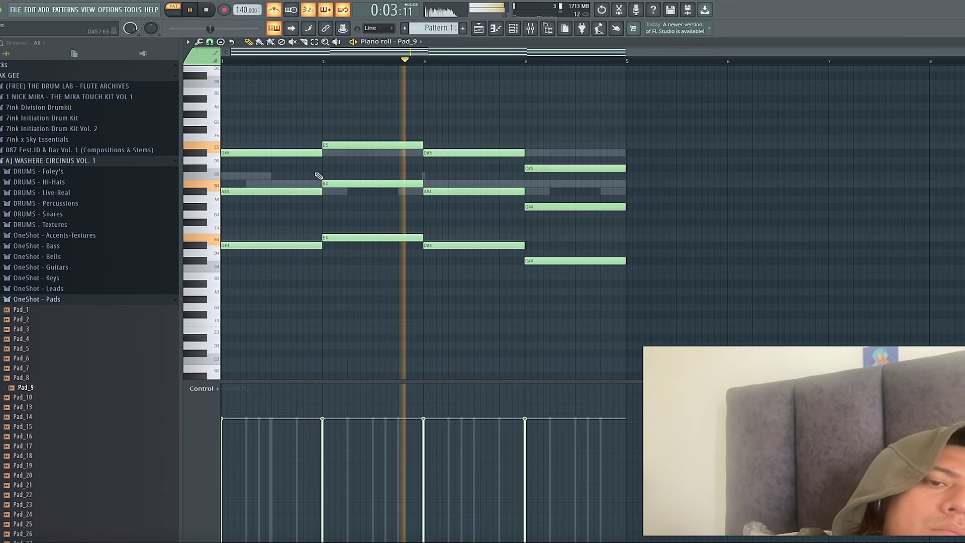
left_click(478, 29)
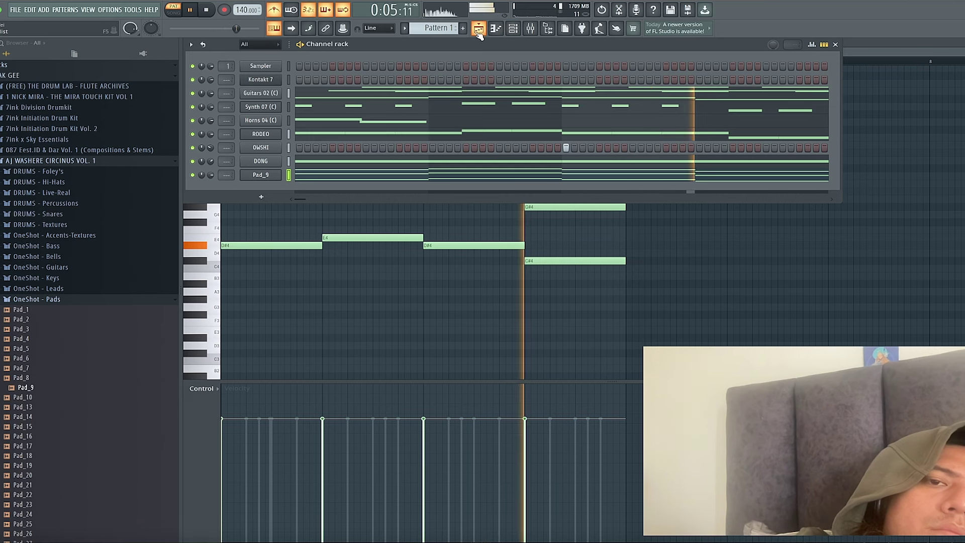
left_click(478, 28)
left_click(514, 29)
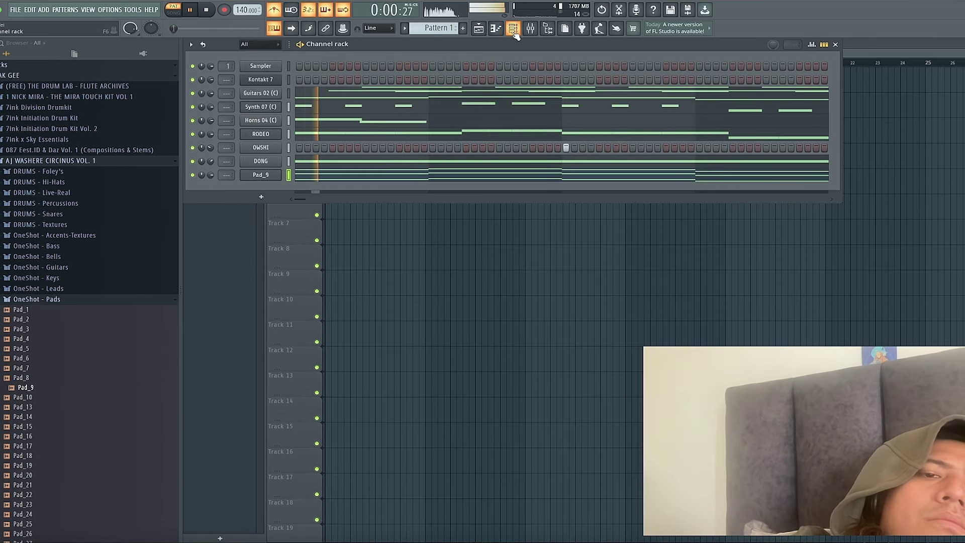
Place the flute sample 12. TWAN_PHRASE (Gm 150bpm) from the FLUTE ARCHIVES kit at bar 1 of Track 2
left_click(42, 301)
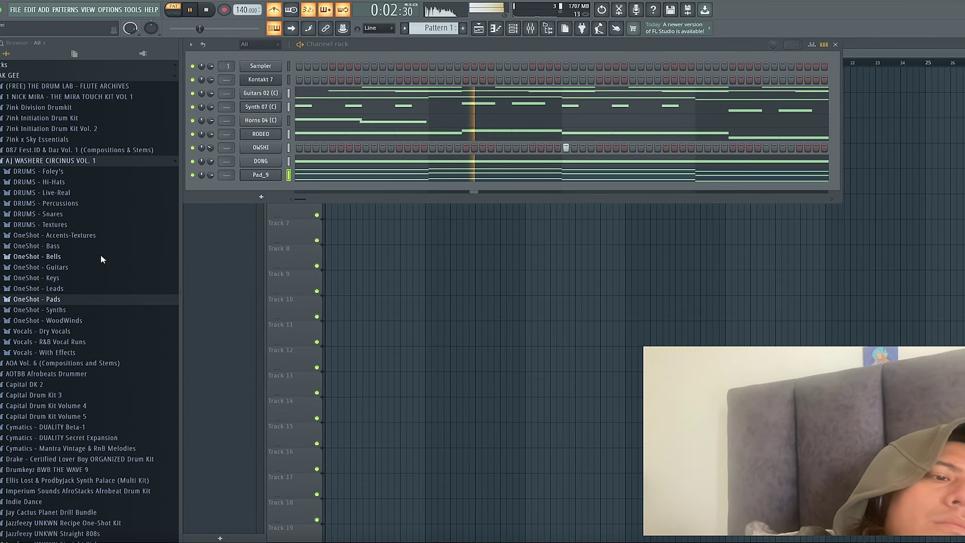
left_click(69, 235)
key("space")
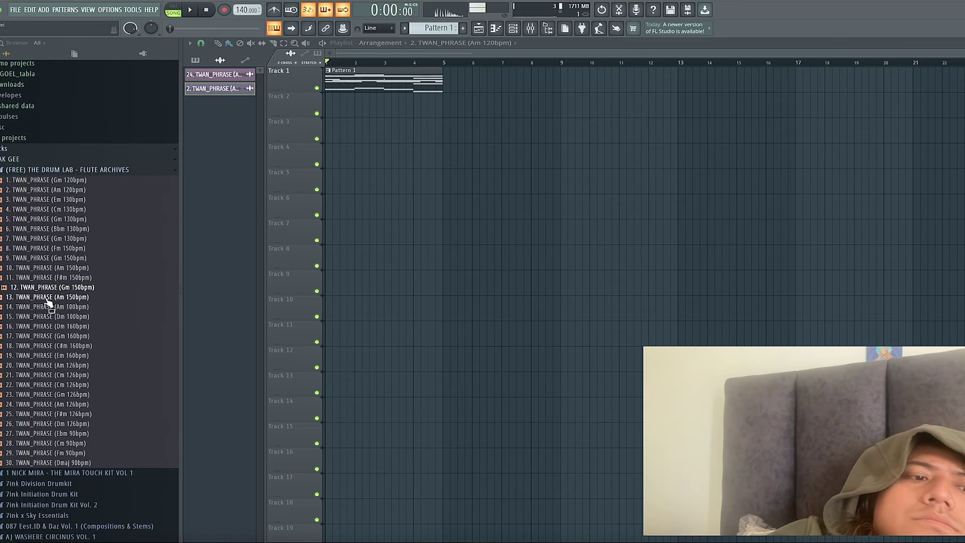
left_click_drag(304, 241, 351, 117)
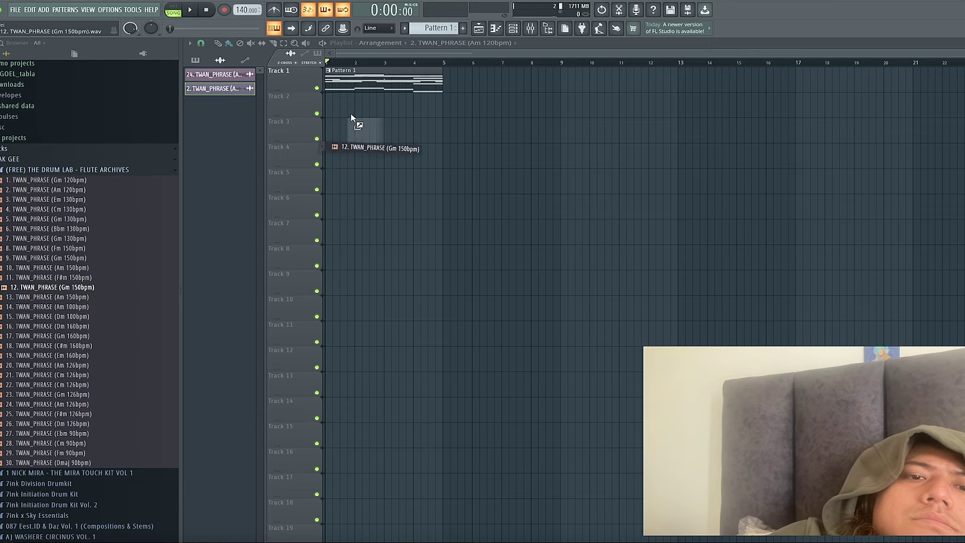
left_click_drag(403, 100, 370, 115)
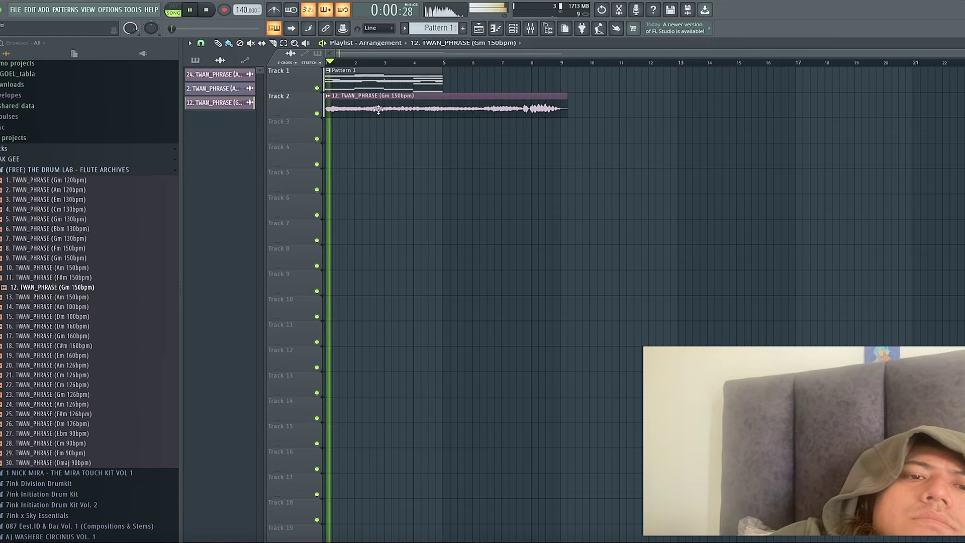
Set the flute phrase's time-stretching pitch to -400 cents and play it against the pattern
key("space")
double_click(379, 109)
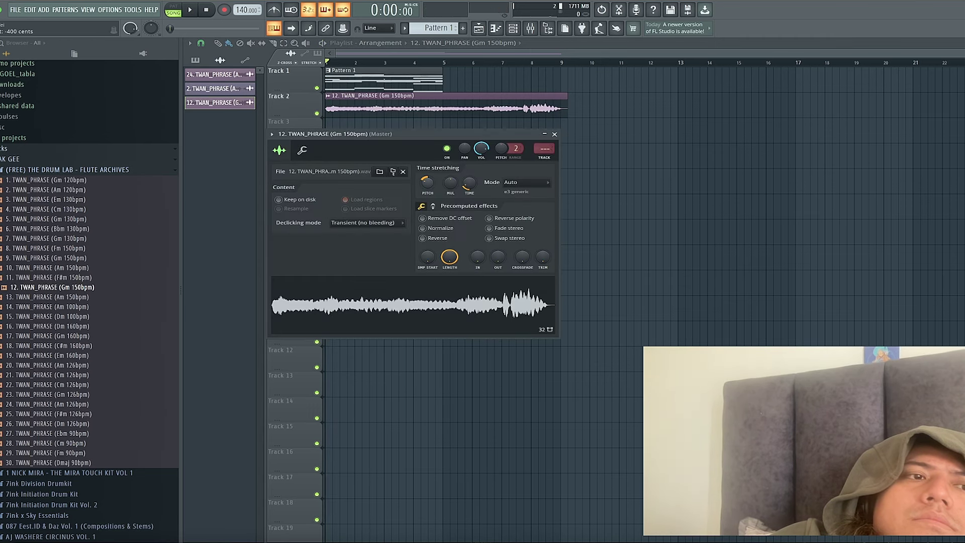
key("space")
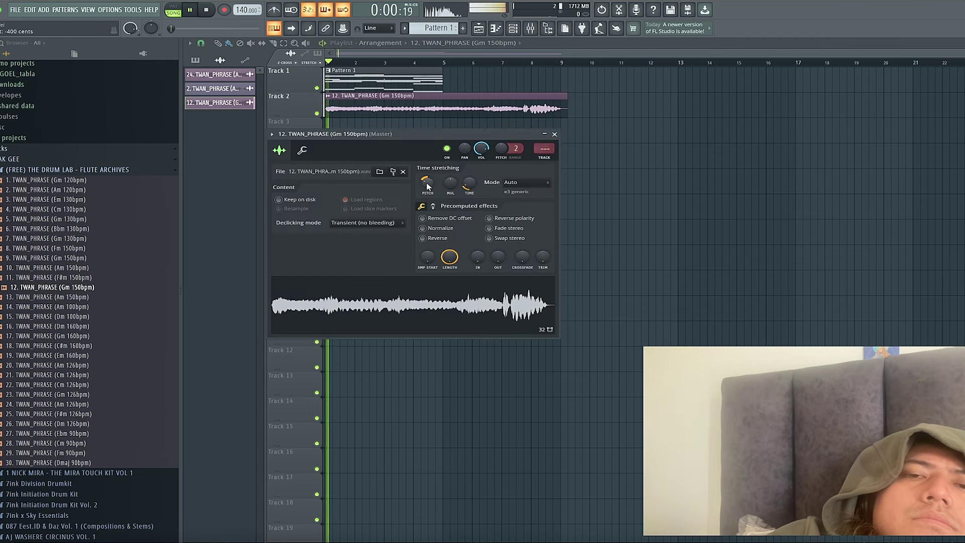
left_click(554, 135)
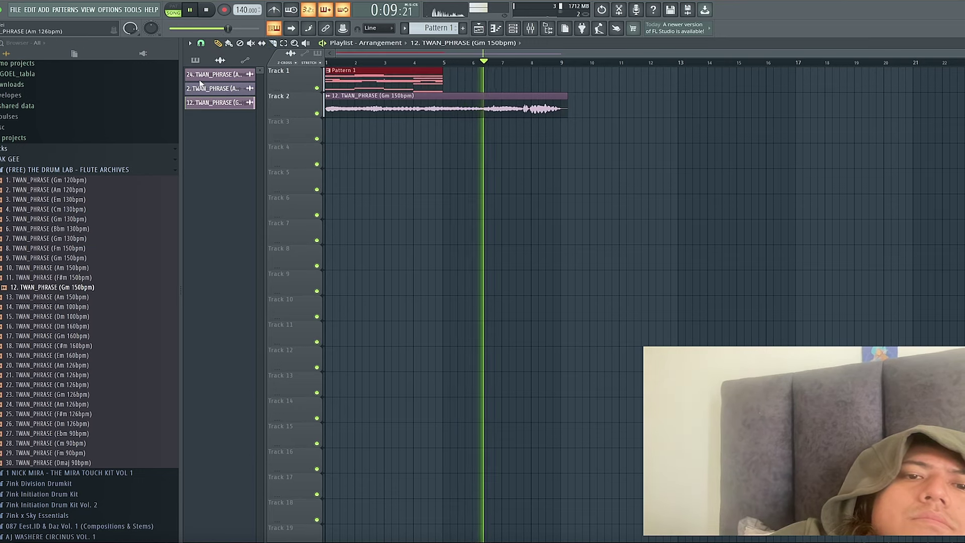
Duplicate Pattern 1 to bar 5 and place the looping phrase (A#m) Crazy Arp - SP2 at bar 1 of Track 3
key("ctrl+b")
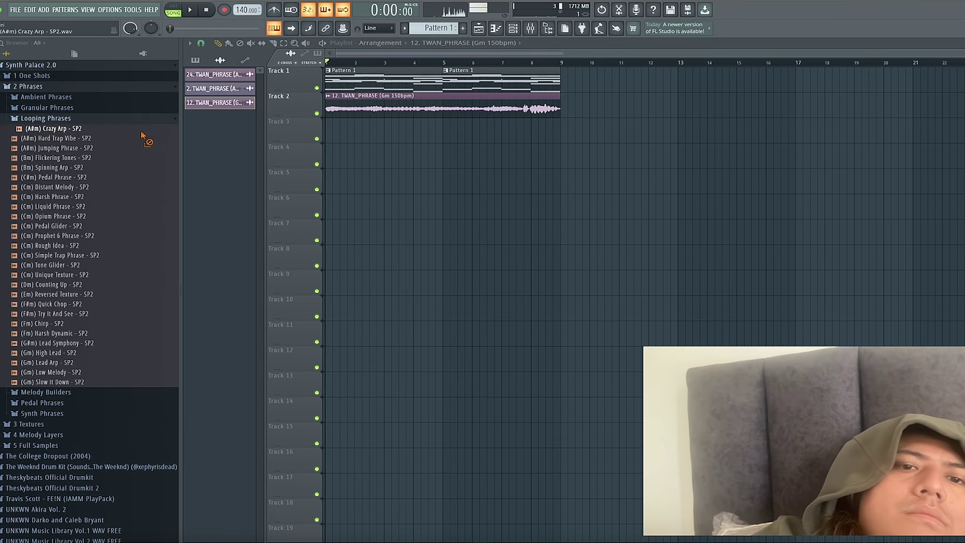
left_click_drag(334, 131, 334, 132)
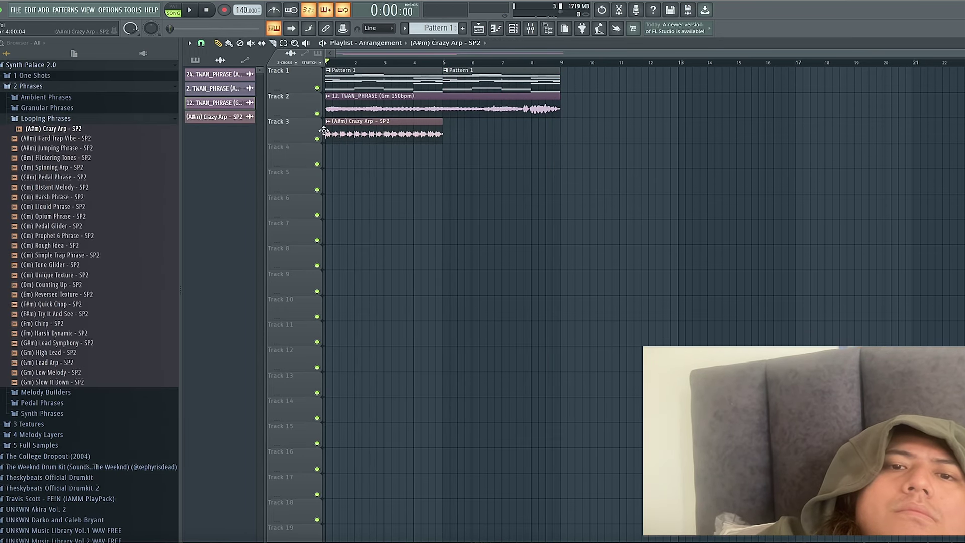
key("space")
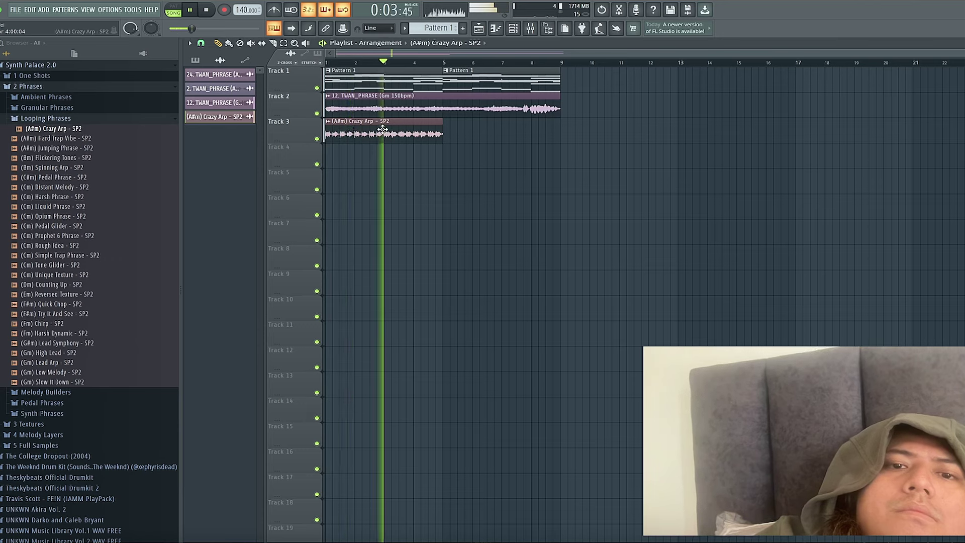
key("space")
Try reversing the Crazy Arp sample and play it with the arrangement
double_click(400, 131)
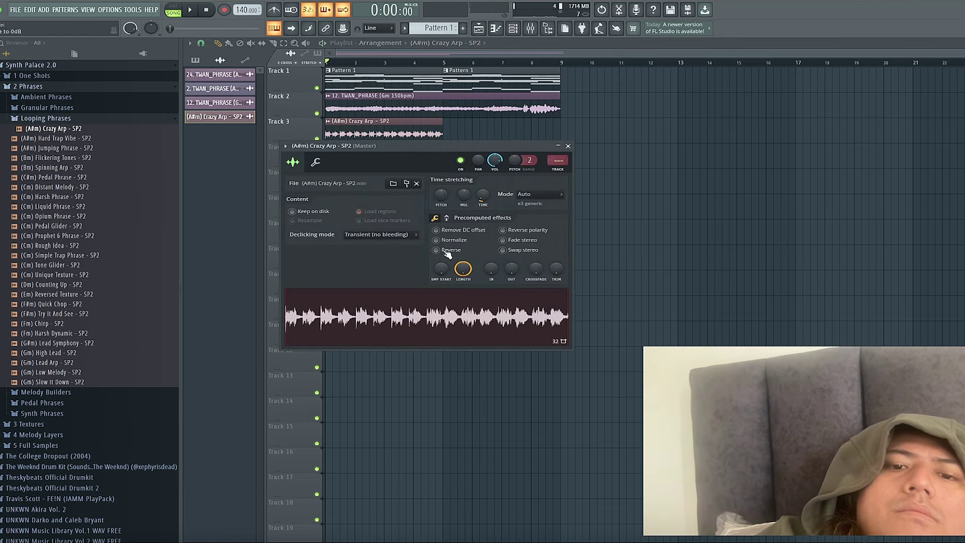
left_click(445, 250)
key("space")
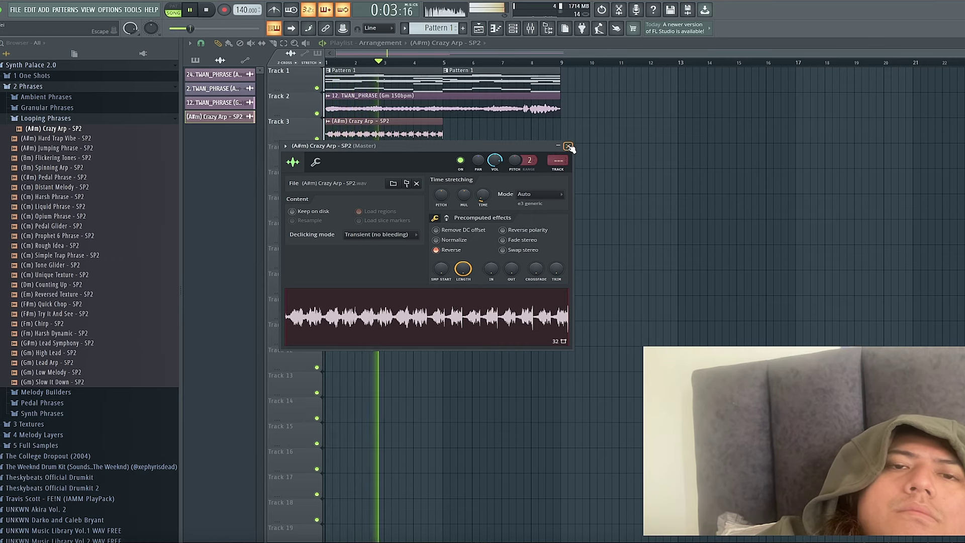
left_click(568, 146)
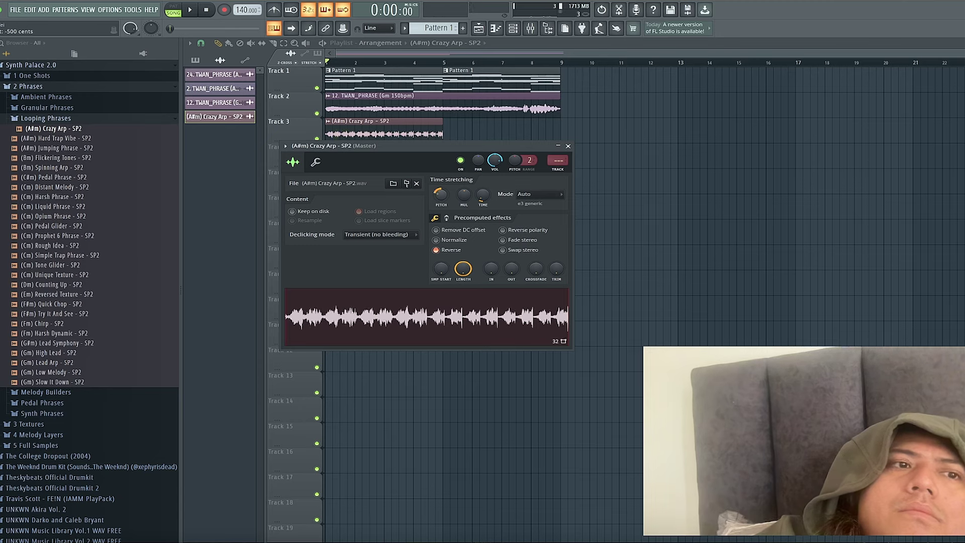
Turn off reverse for the Crazy Arp sample, set its pitch to -700 cents and play it back
left_click(436, 250)
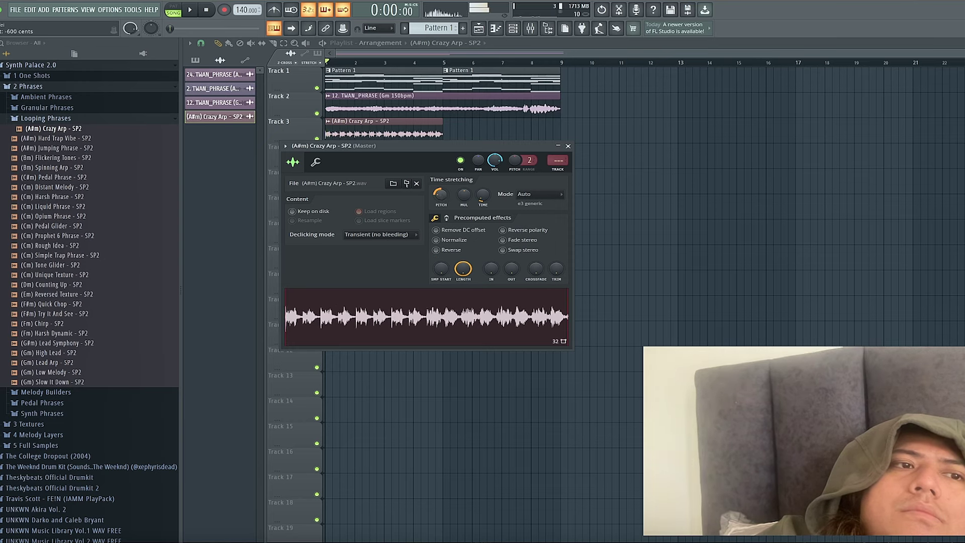
key("space")
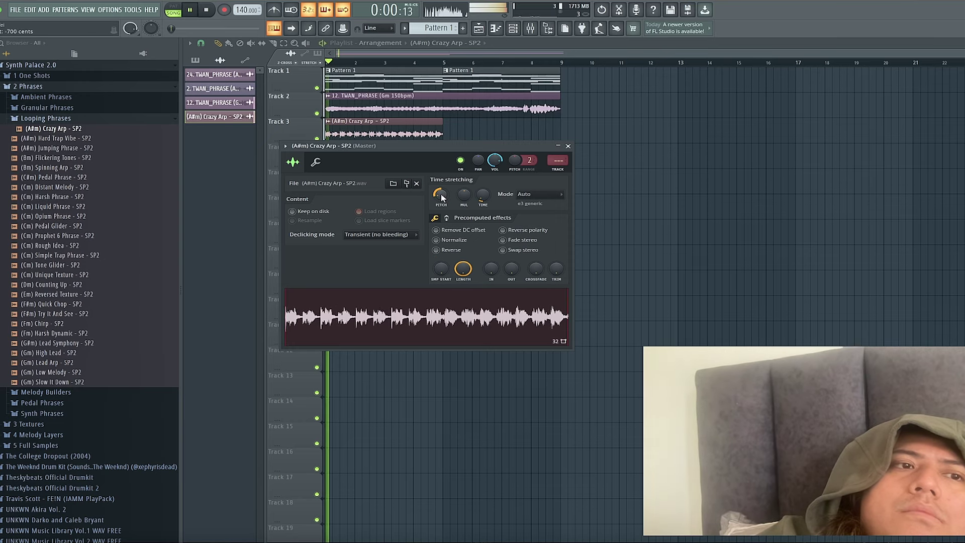
left_click(568, 146)
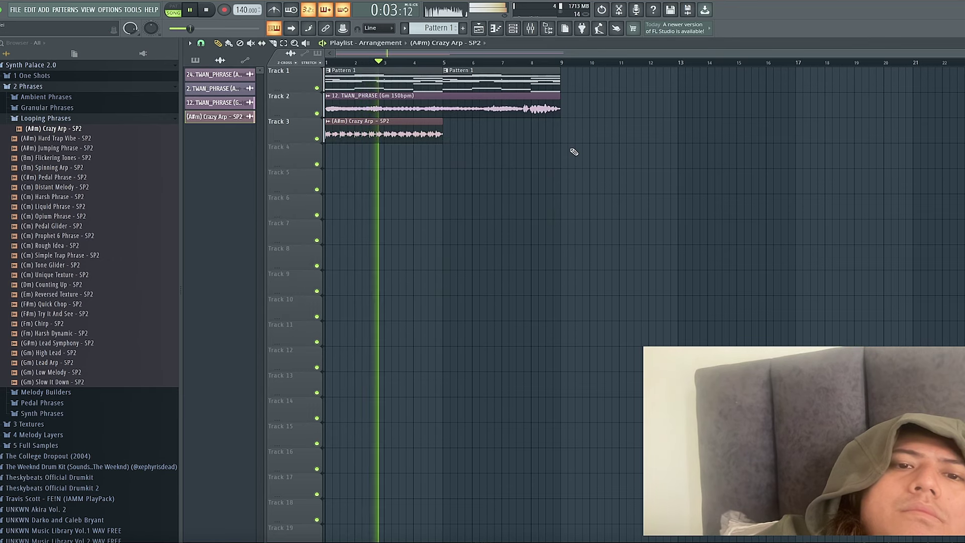
Try the reverse effect on the pitched-down Crazy Arp sample, then switch it off
double_click(360, 133)
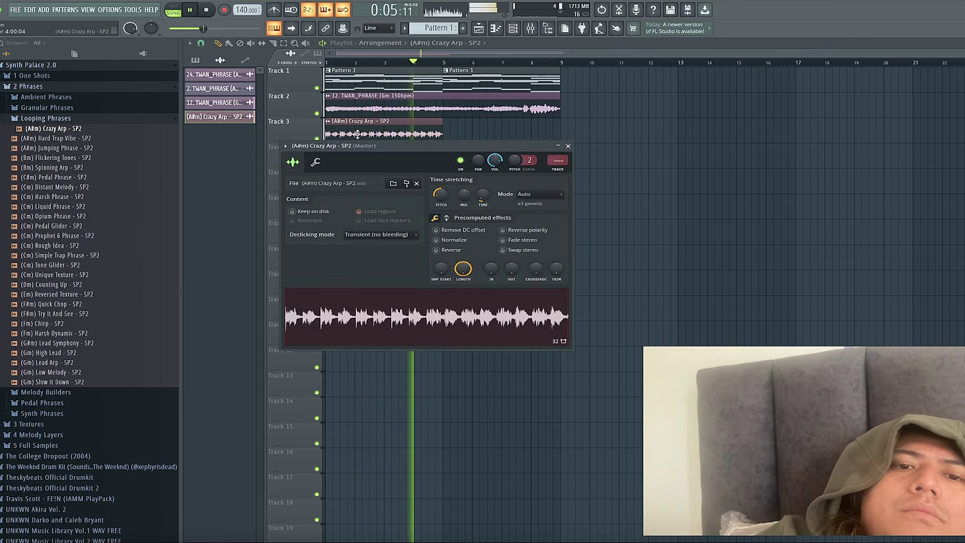
left_click(451, 250)
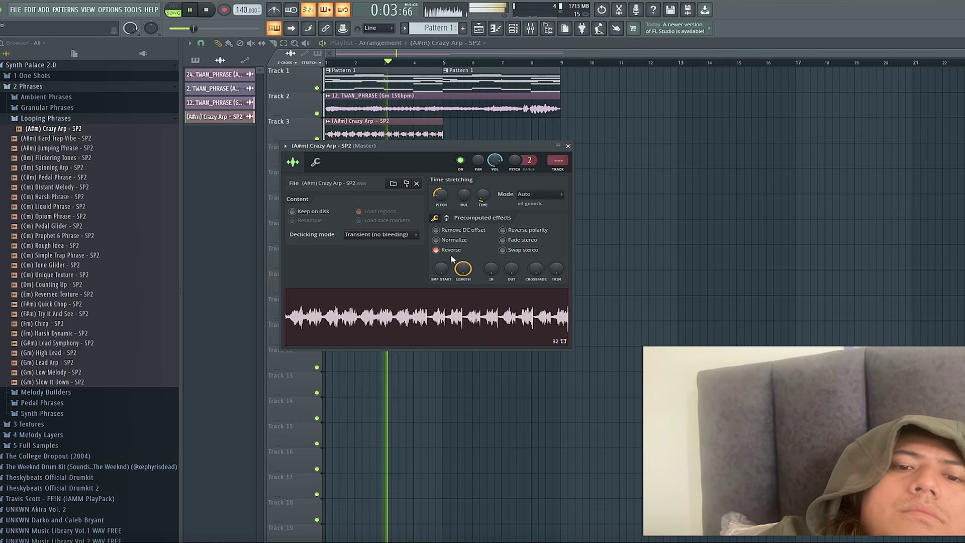
left_click(437, 250)
left_click(568, 146)
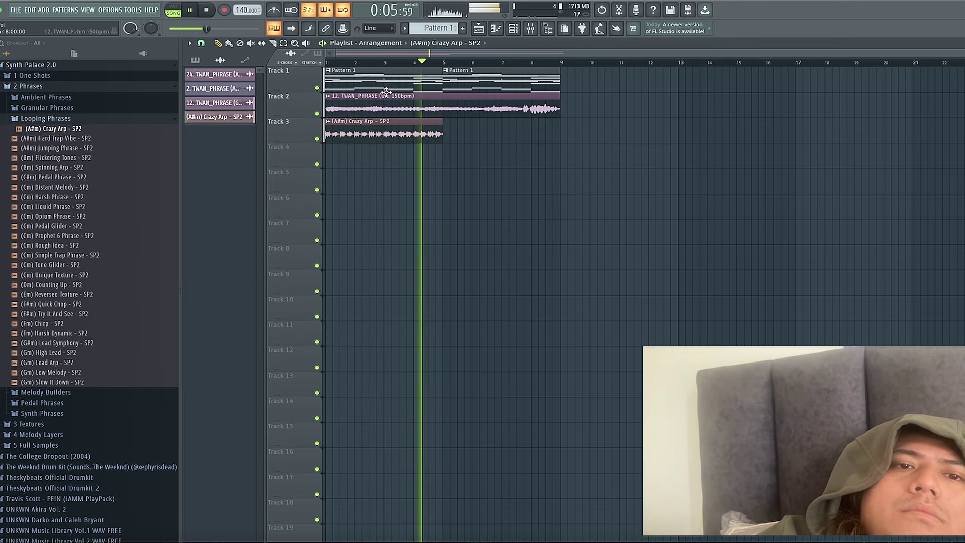
Stretch the Crazy Arp clip to eight bars and mute Track 3 after listening to it
key("space")
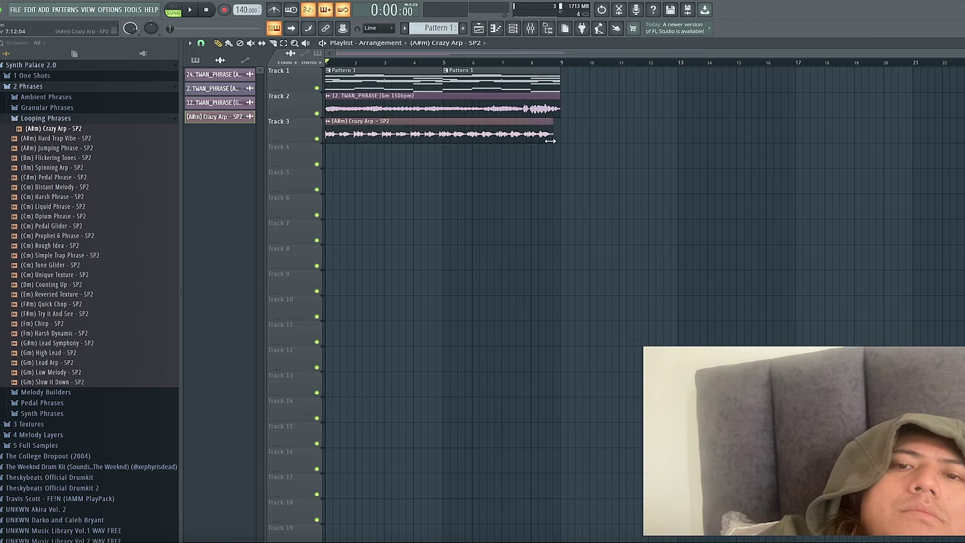
key("space")
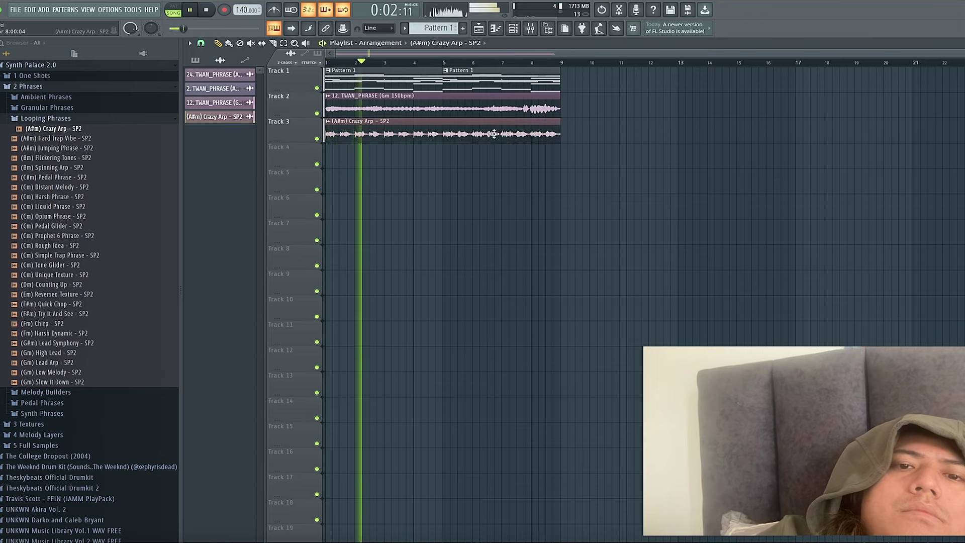
double_click(454, 130)
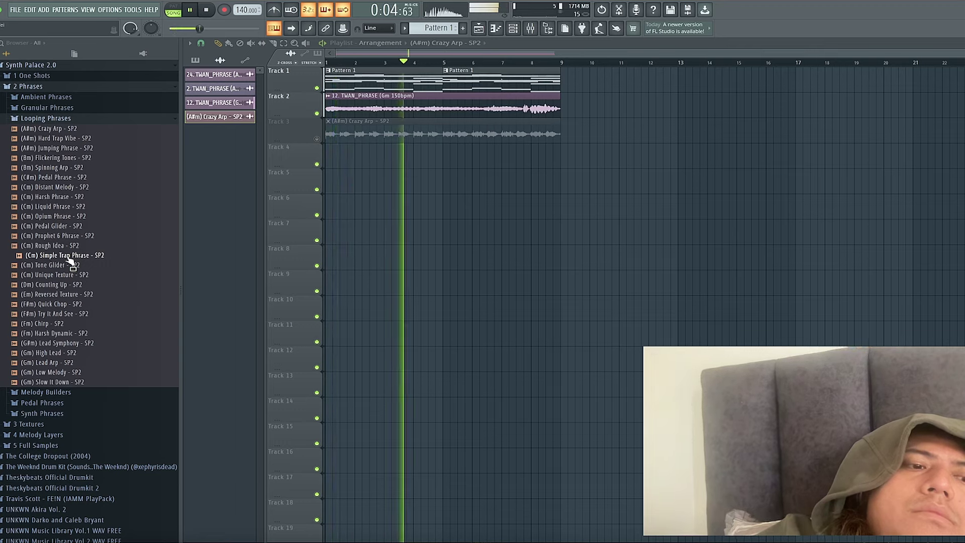
Place the looping phrase (Cm) Simple Trap Phrase - SP2 at bar 1 of Track 4
key("space")
left_click(71, 256)
left_click_drag(375, 162, 331, 160)
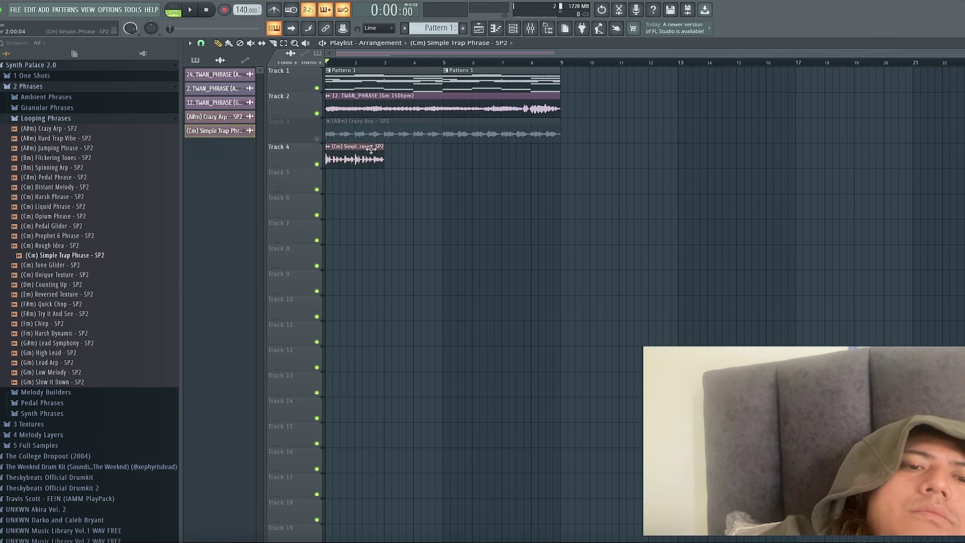
Set the Simple Trap Phrase sample's root note to D5 in its channel settings
double_click(362, 156)
left_click(221, 81)
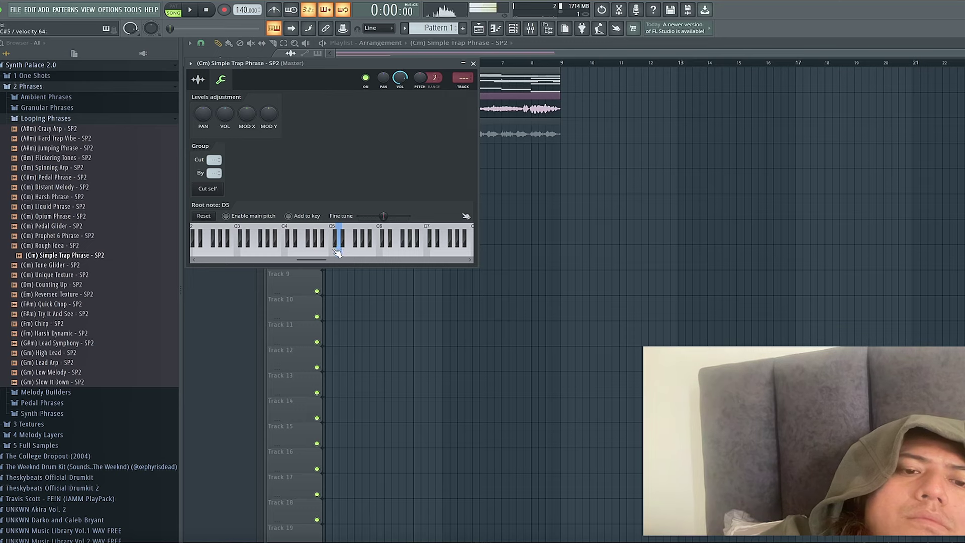
left_click(473, 63)
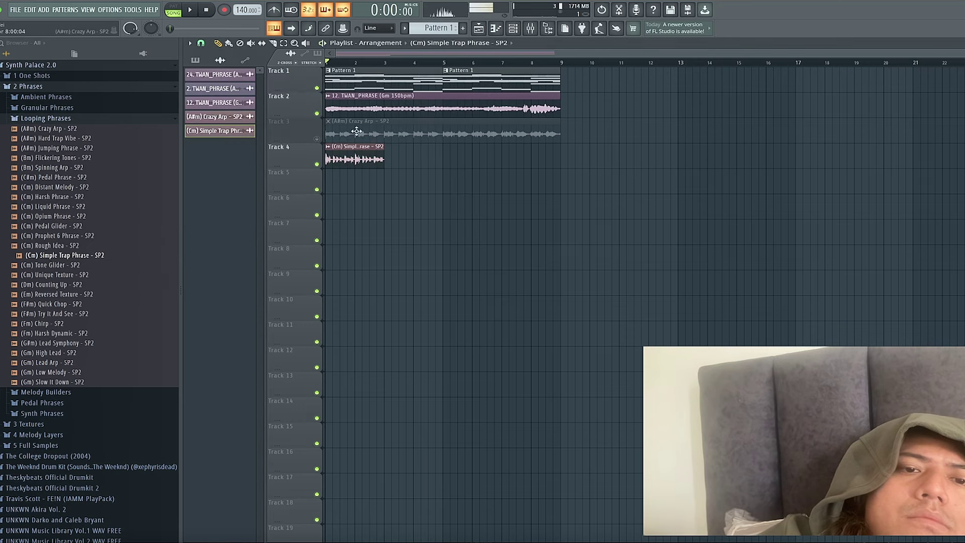
Raise the Simple Trap Phrase sample's time-stretching pitch and lower its channel volume to 62%
double_click(325, 147)
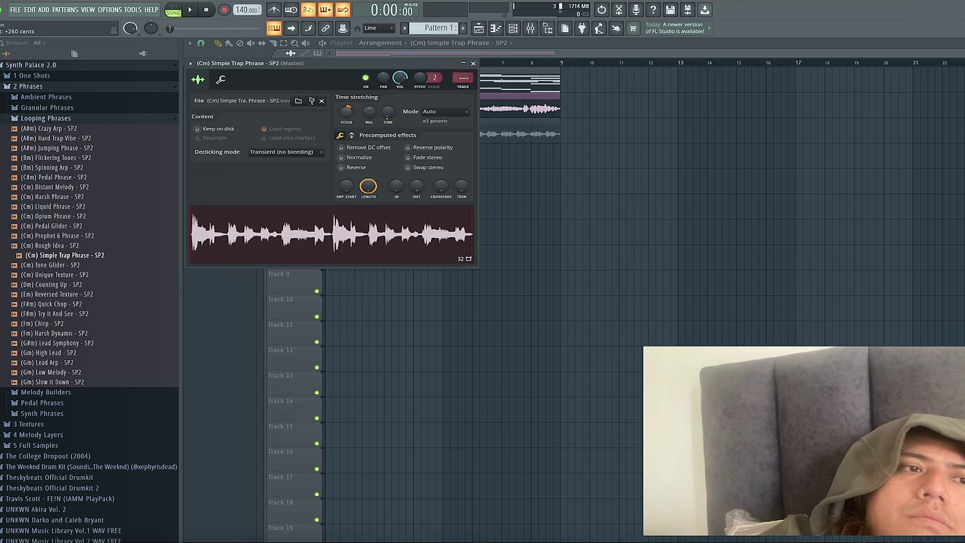
left_click_drag(170, 29, 195, 29)
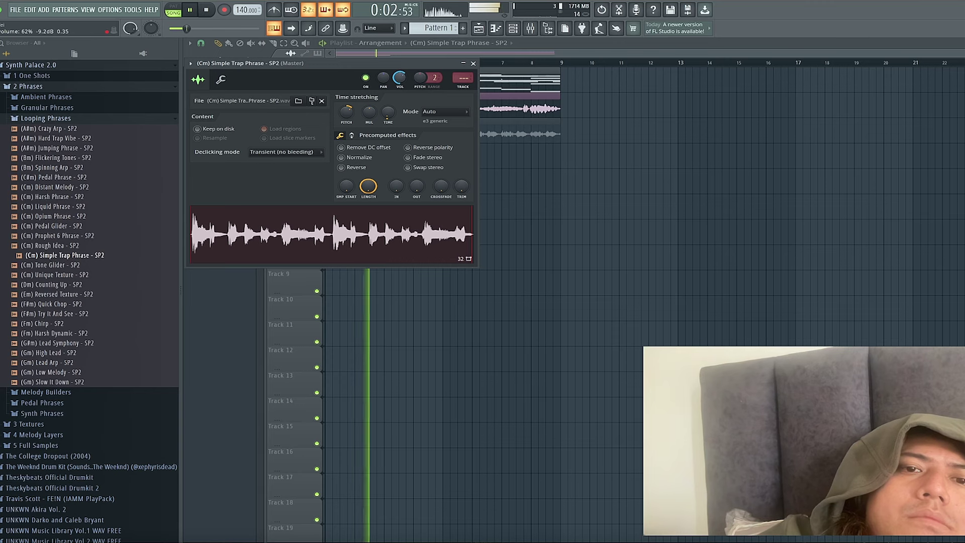
left_click(472, 63)
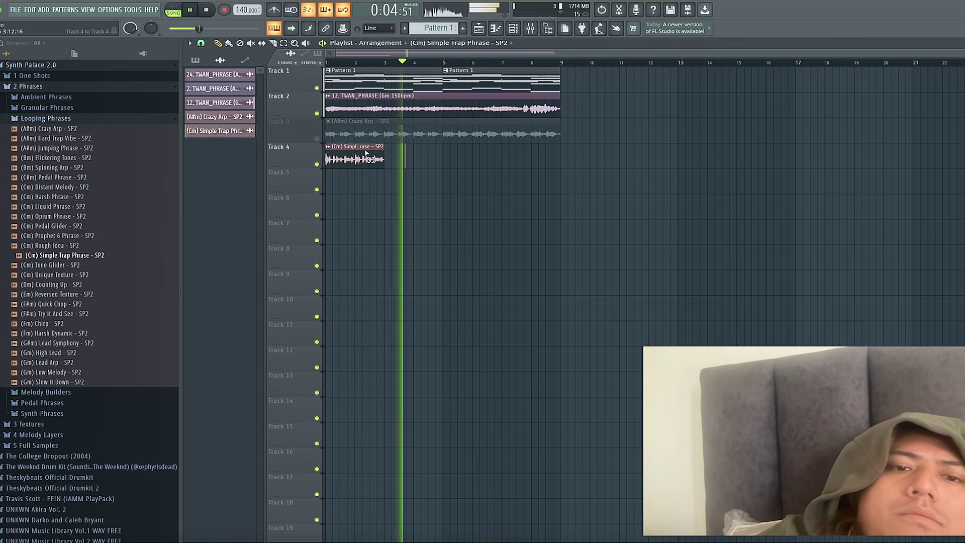
Duplicate the Simple Trap Phrase clip on Track 4 three times so the phrase fills all eight bars
left_click(288, 154)
key("ctrl+b")
key("ctrl+b")
key("ctrl+b")
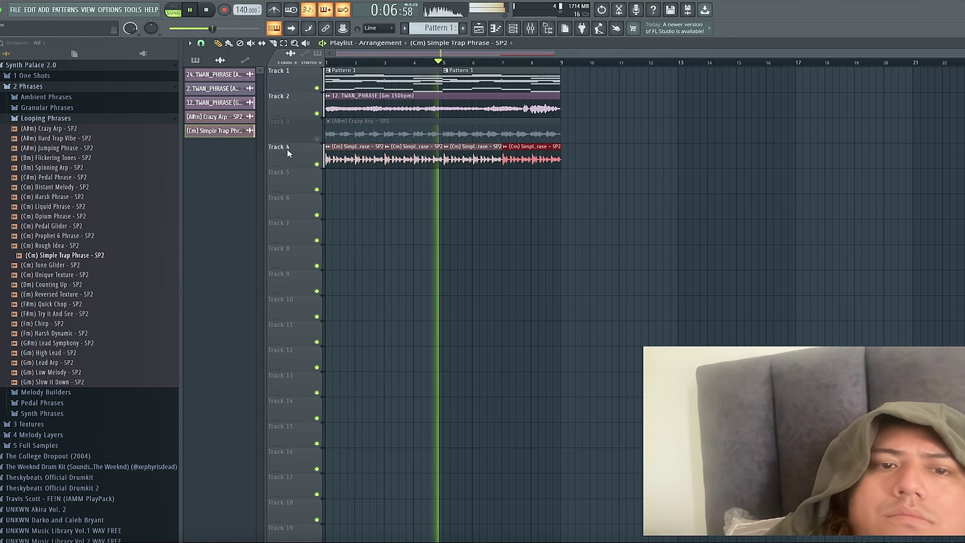
Unmute Track 3 and lower the Crazy Arp channel's volume to 50%
left_click(317, 139)
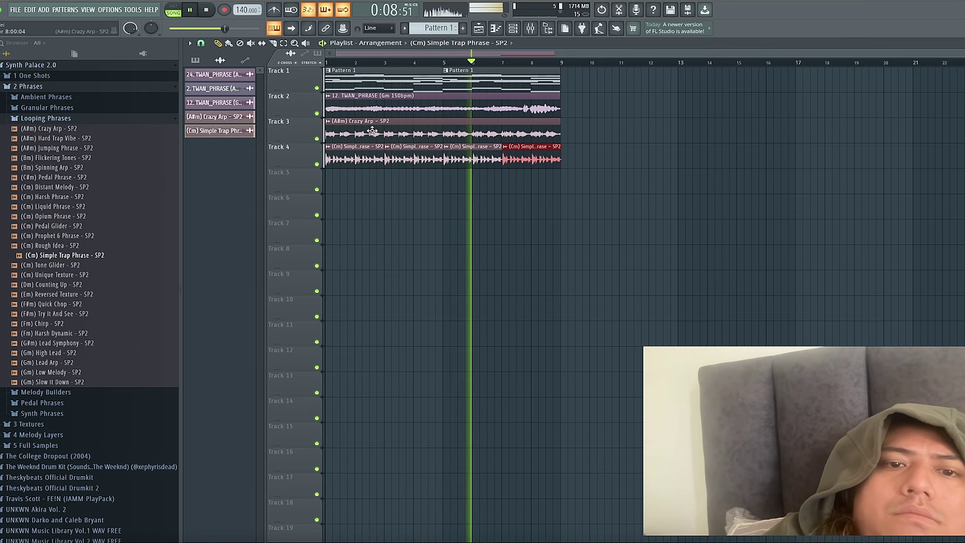
left_click(214, 116)
left_click_drag(221, 28, 247, 29)
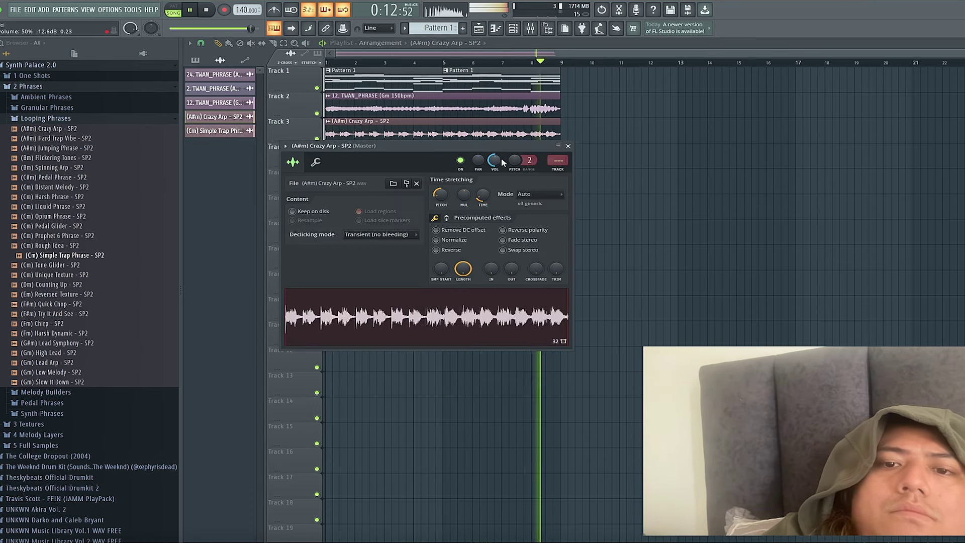
key("Escape")
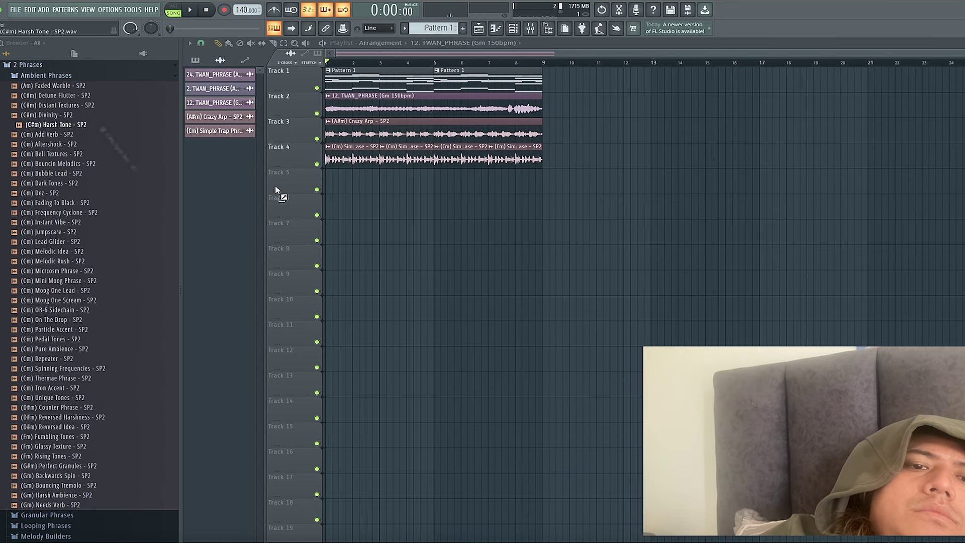
Place the ambient phrase (C#m) Harsh Tone - SP2 on Track 5 so that it starts at bar 3
left_click_drag(275, 190, 354, 181)
key("space")
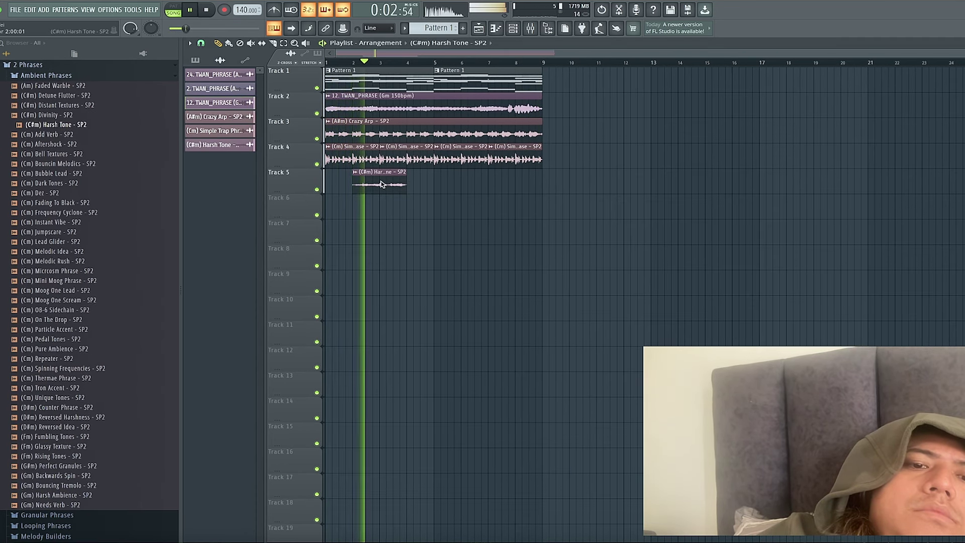
left_click_drag(381, 184, 406, 183)
Raise the Harsh Tone sample's time-stretching pitch by 200 cents and play it with the melody
double_click(406, 183)
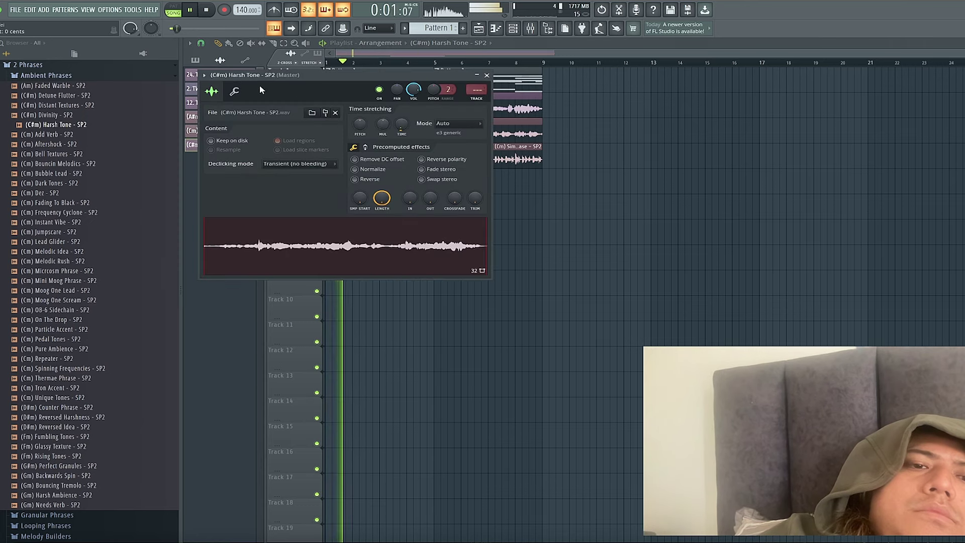
key("space")
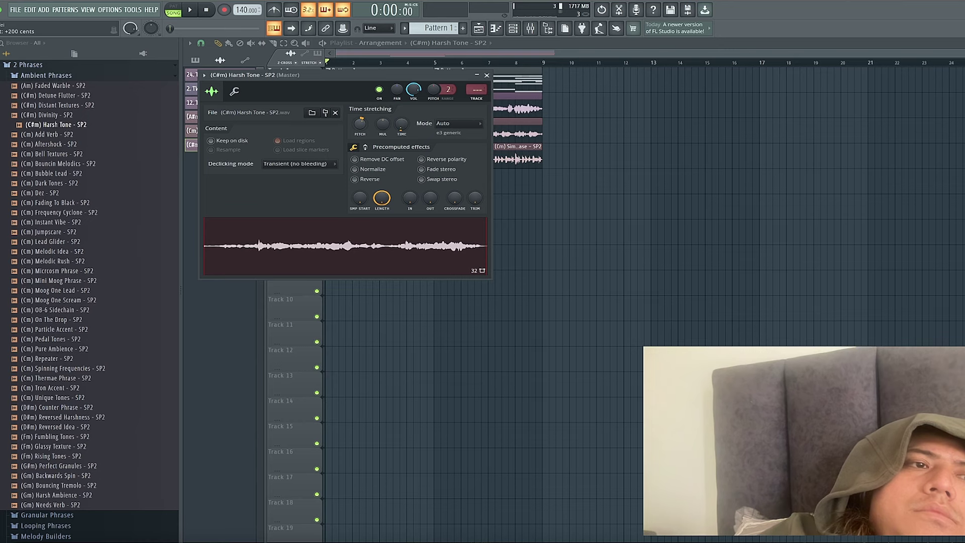
left_click(402, 54)
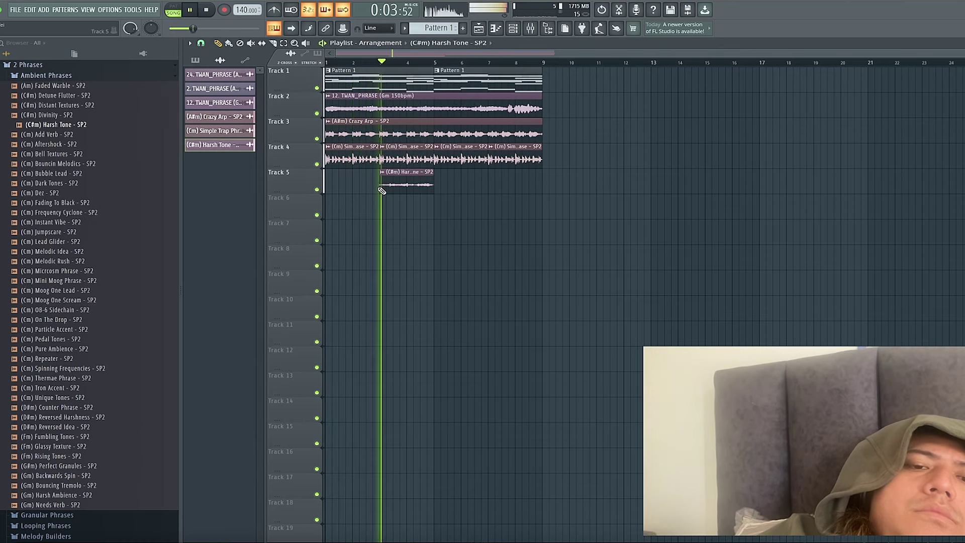
Record the first eight bars of the melody with Edison on the master and send the recording to the playlist
scroll(381, 190, "up", 1)
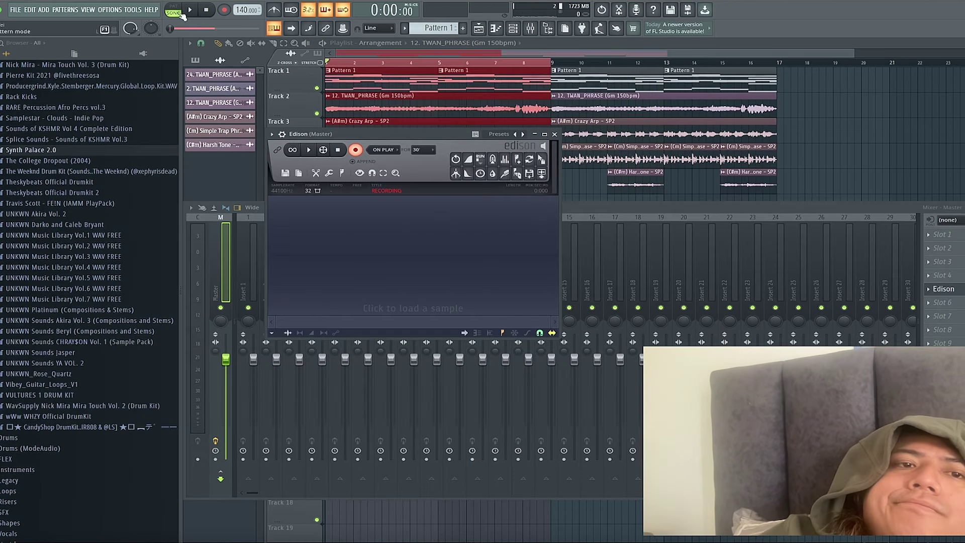
left_click(193, 9)
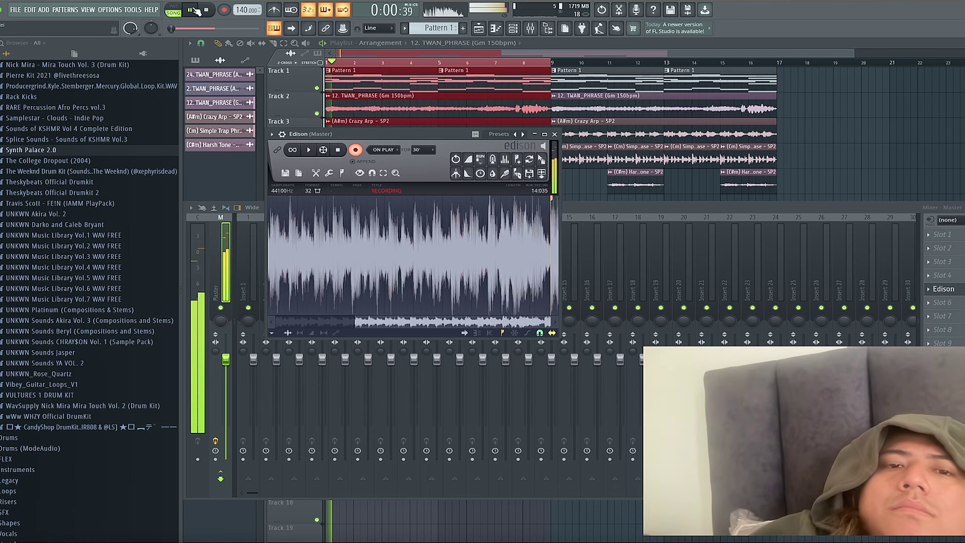
left_click(355, 154)
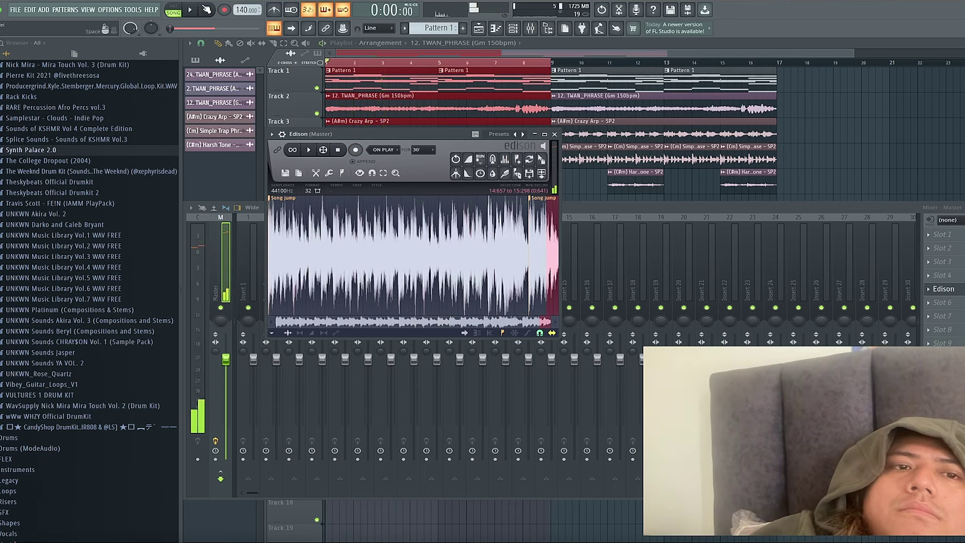
left_click(542, 175)
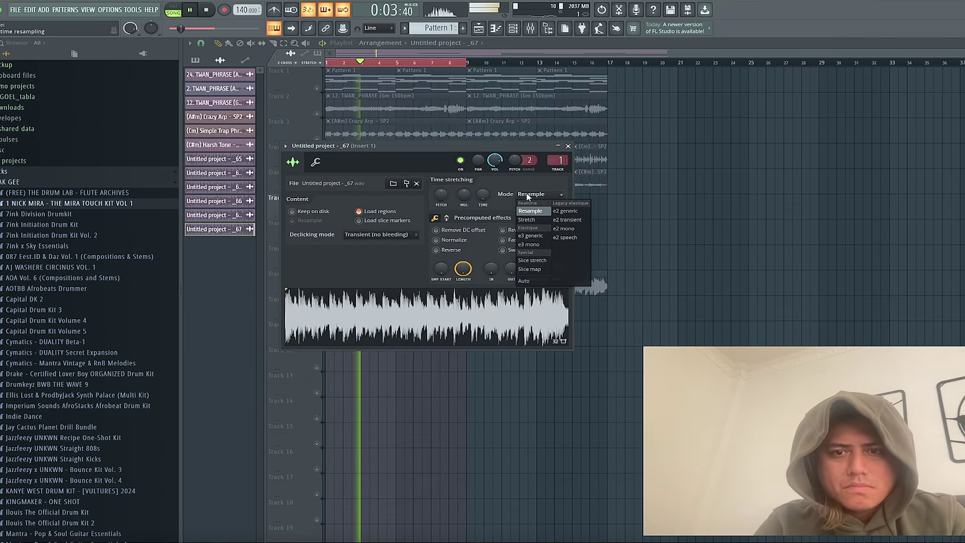
Switch the bounced _67 sample to Stretch mode, lower the project tempo to 121 BPM and restretch all channels
left_click_drag(246, 10, 246, 20)
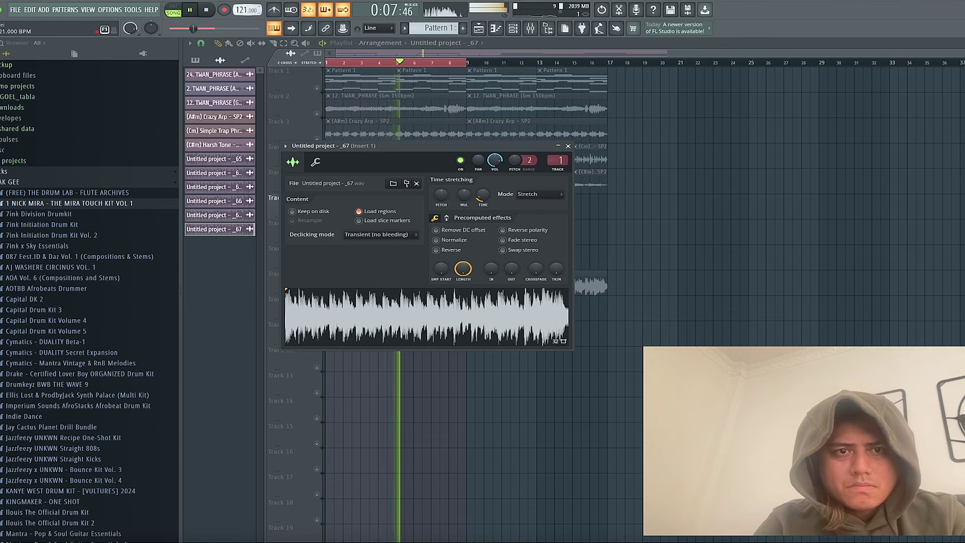
left_click_drag(247, 10, 246, 10)
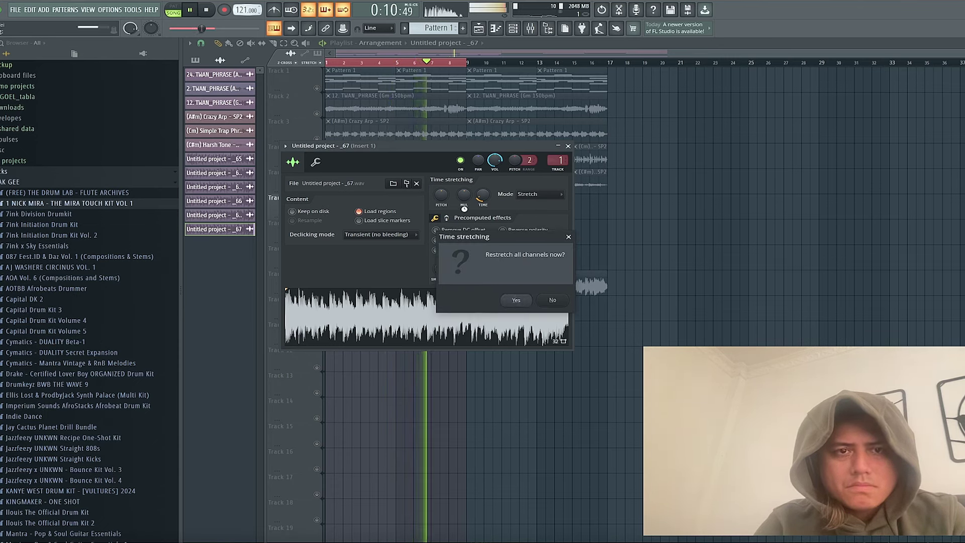
left_click(516, 300)
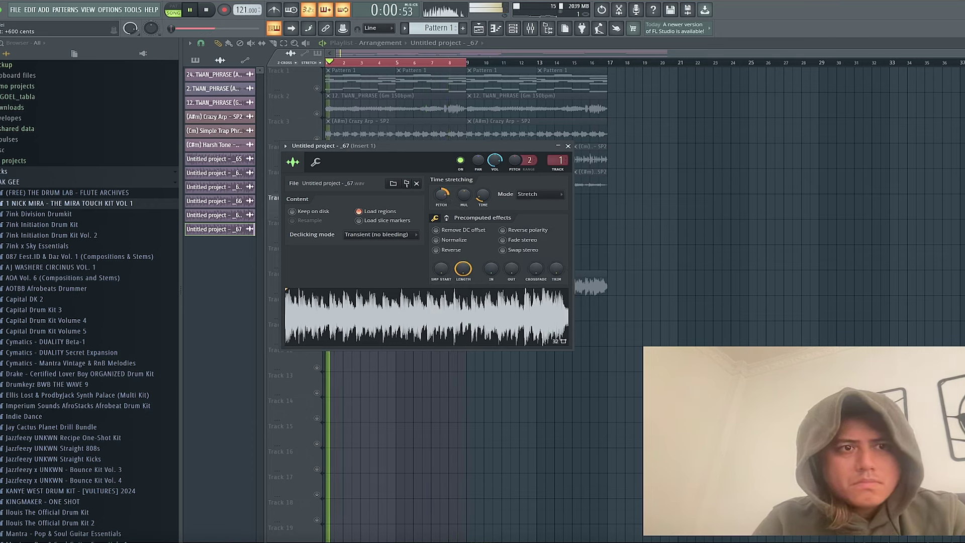
Audition the _67 sample's time-stretching pitch at +900 and -500 cents and settle on a lowered pitch
left_click_drag(441, 194, 441, 191)
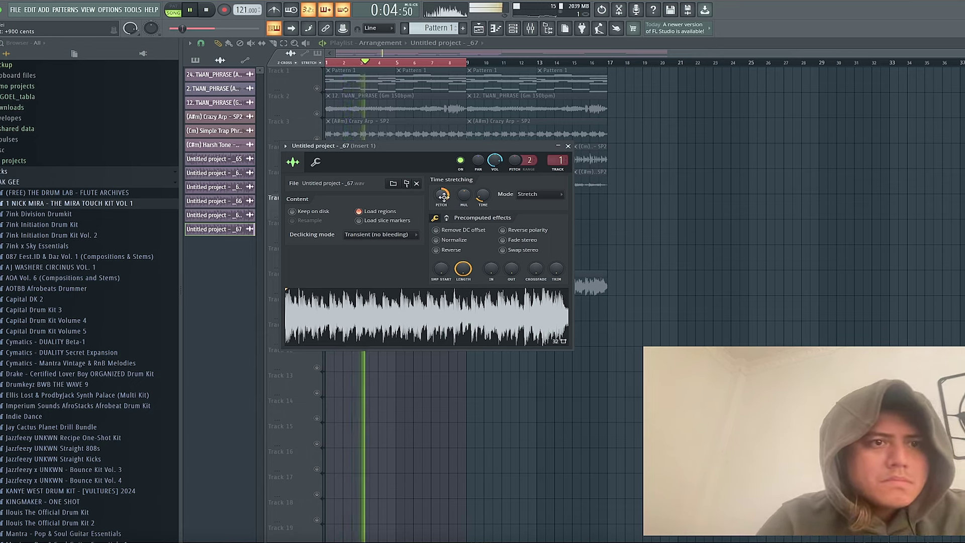
key("space")
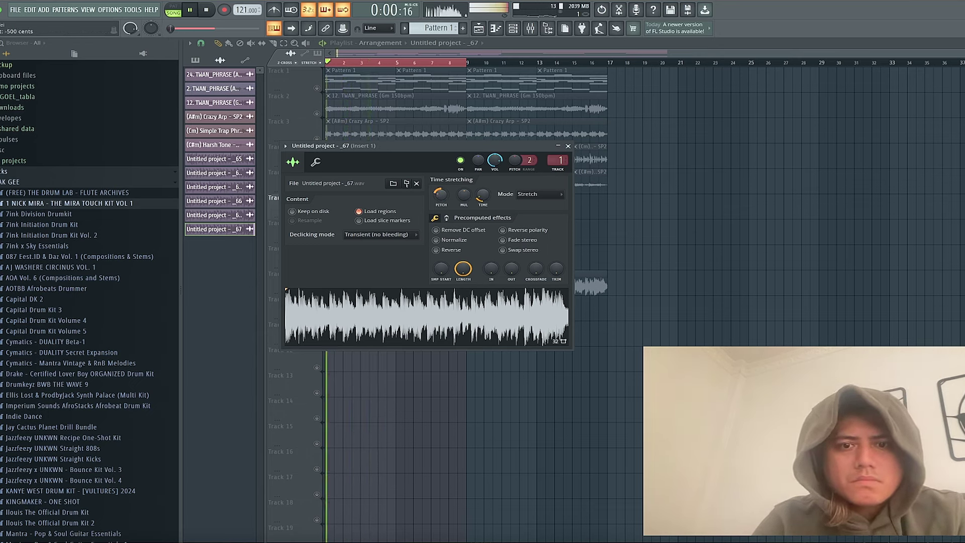
left_click_drag(439, 194, 438, 196)
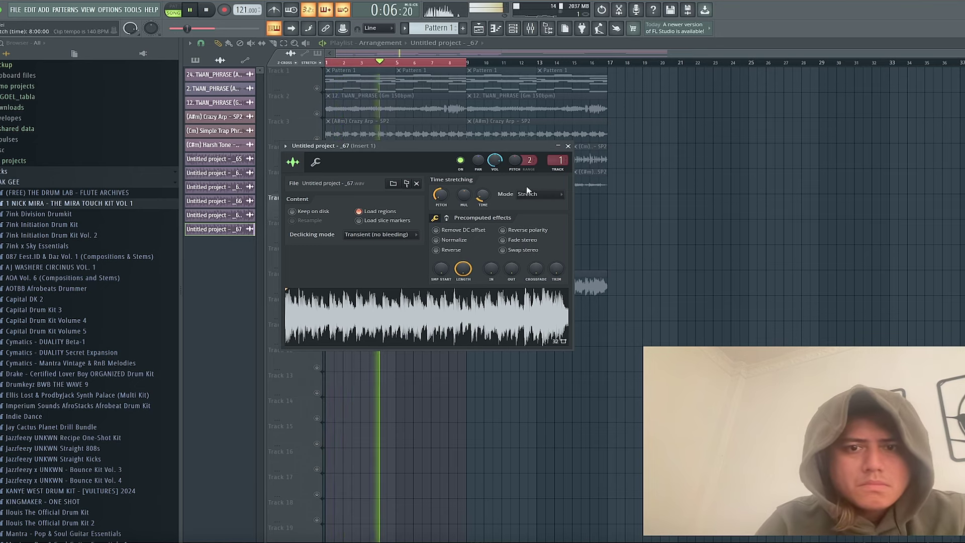
left_click(569, 146)
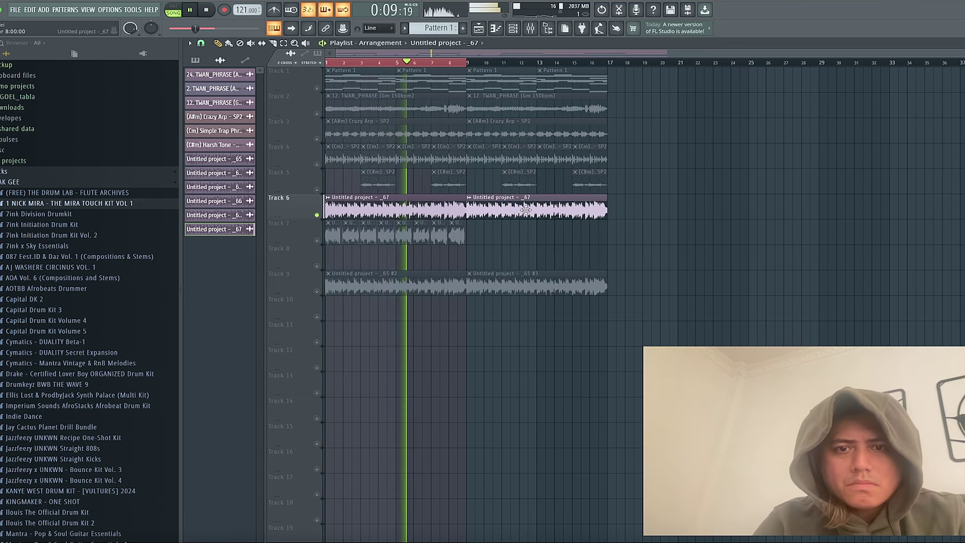
Make the second _67 clip on Track 6 unique and set its channel pitch to +1200 cents with a range of 12
left_click(469, 197)
left_click(493, 267)
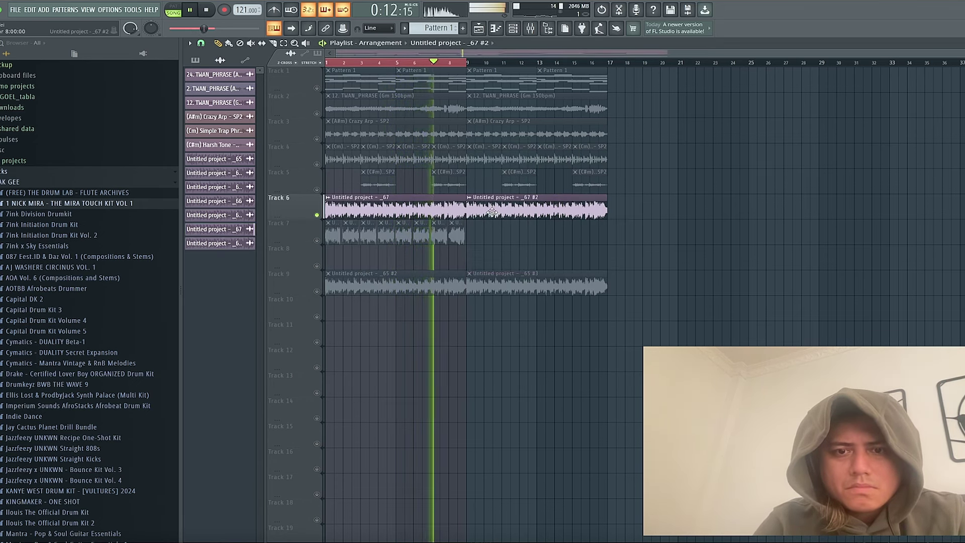
left_click_drag(434, 77, 419, 61)
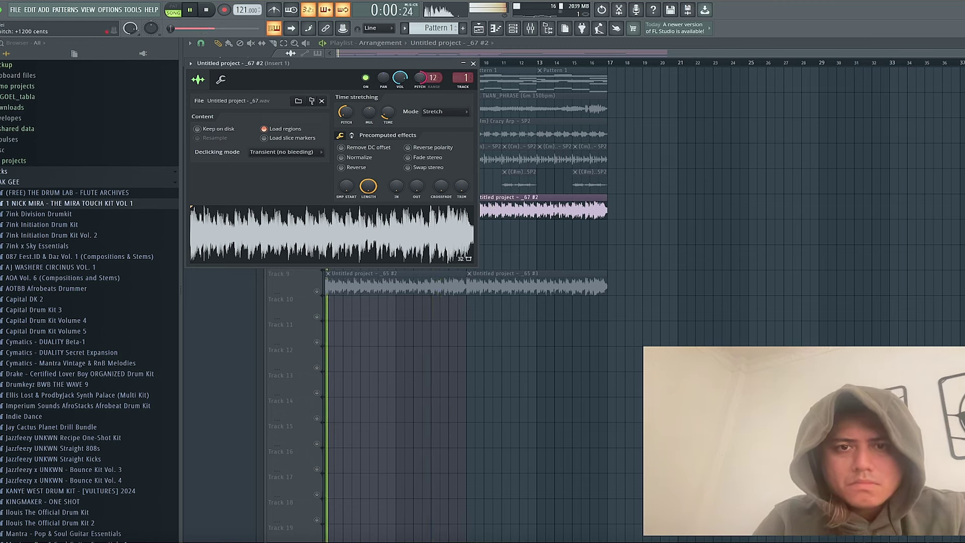
left_click(473, 64)
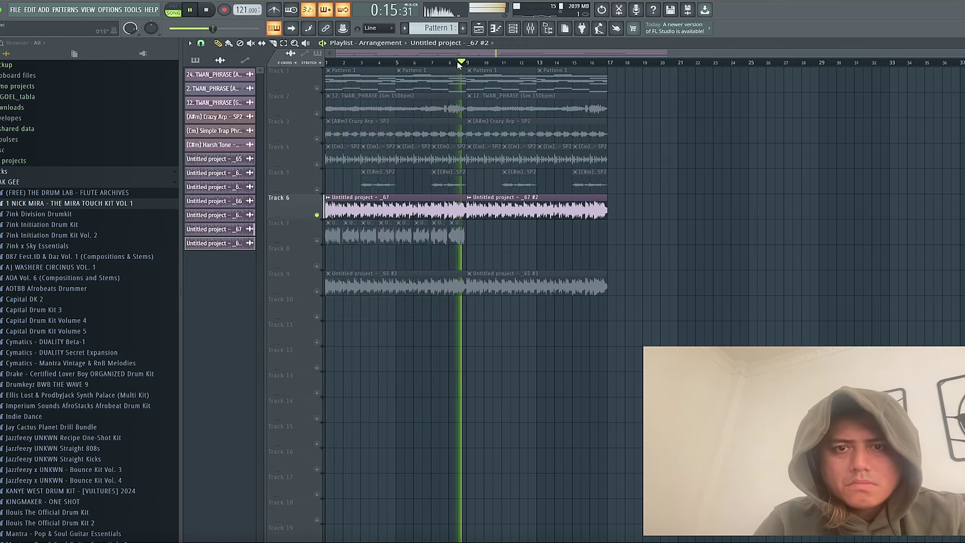
Load RC-20 Retro Color into slot 2 of Insert 1, the mixer track of the bounced melody
scroll(492, 203, "up", 1)
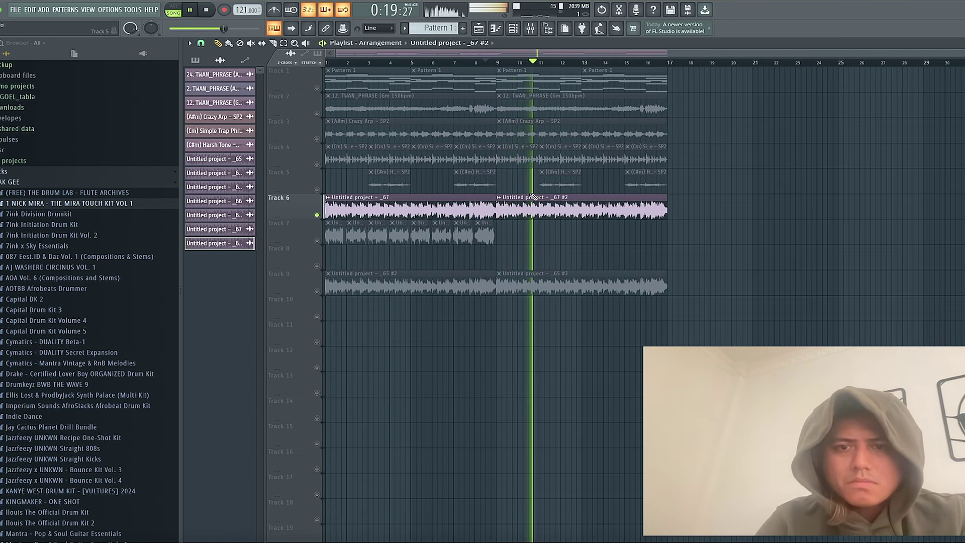
double_click(531, 203)
left_click(529, 29)
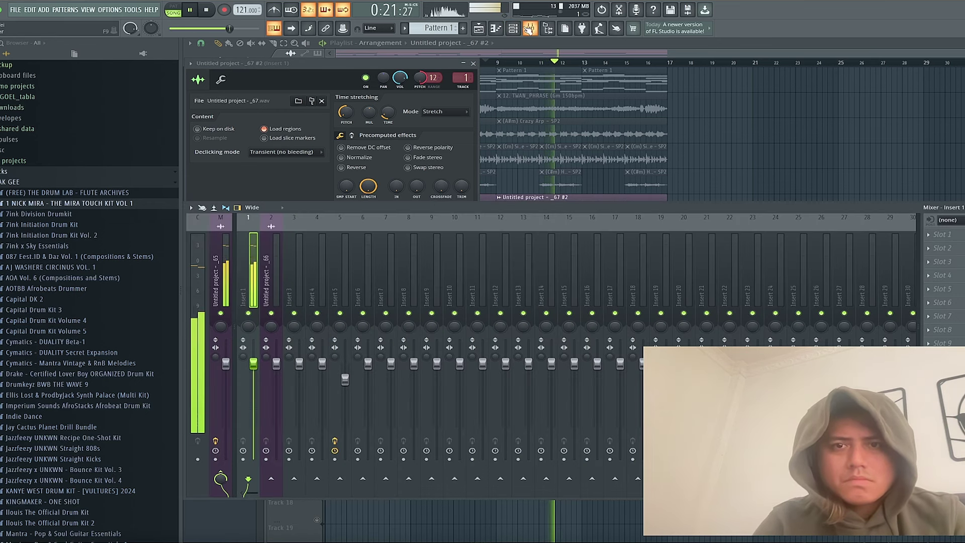
left_click(933, 249)
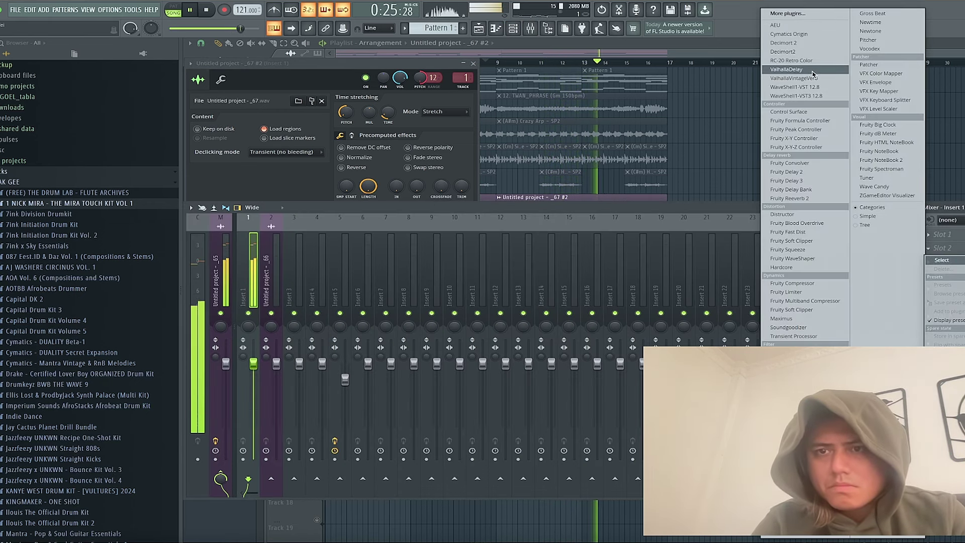
left_click(794, 60)
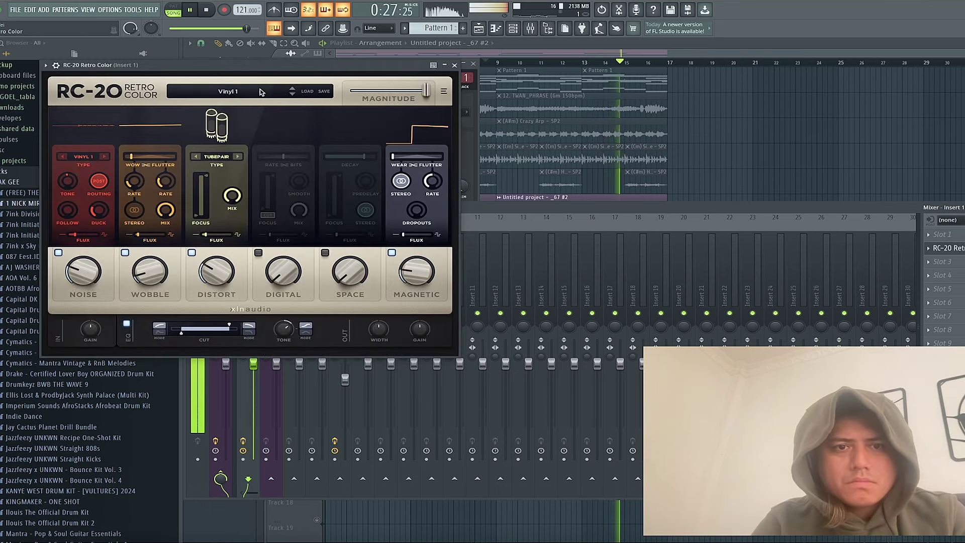
Select the Vinyl 3 preset in RC-20, disable its Noise module and enable its Space module
scroll(261, 91, "down", 2)
left_click(58, 253)
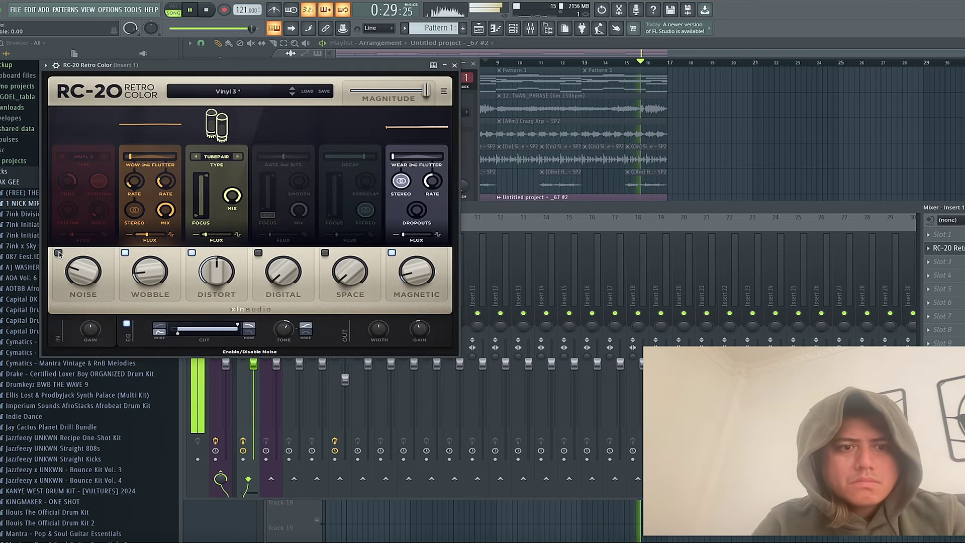
left_click(325, 253)
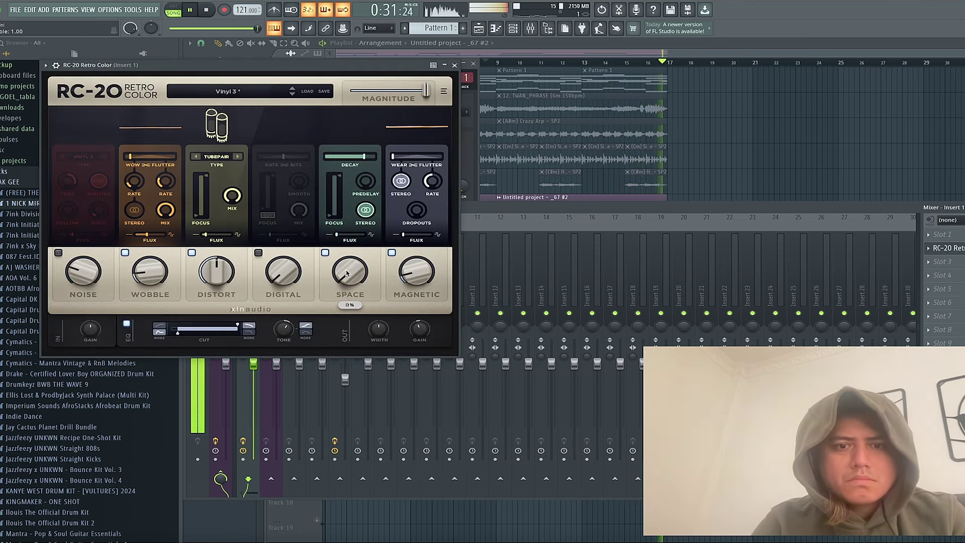
left_click(455, 65)
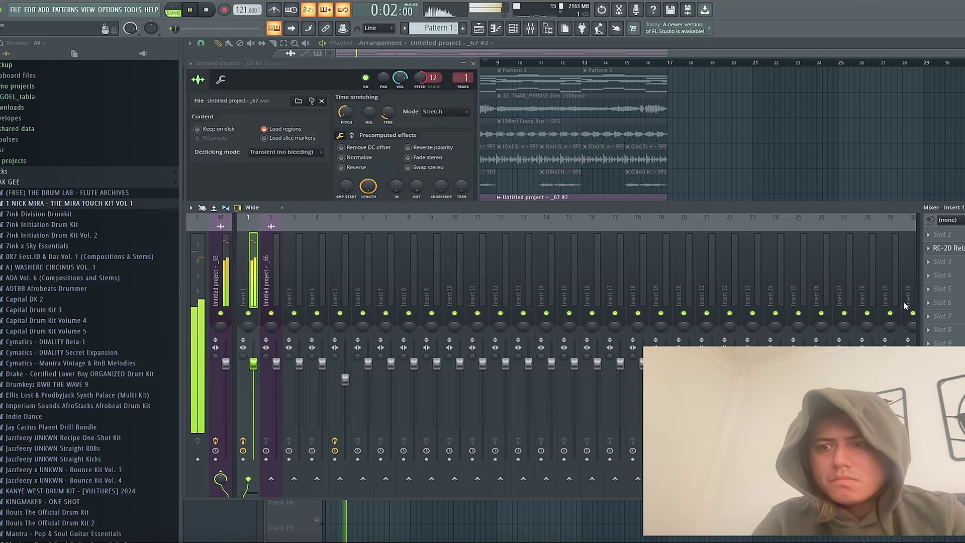
Add Fruity Parametric EQ 2 to slot 3 of Insert 1 and apply the Quick Low Roll-Off preset
left_click(933, 262)
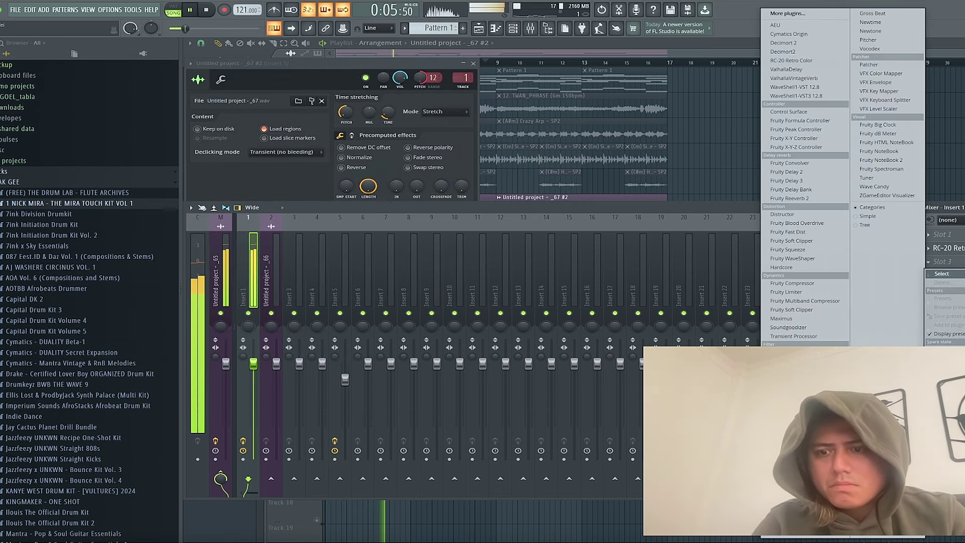
left_click(799, 397)
left_click(384, 77)
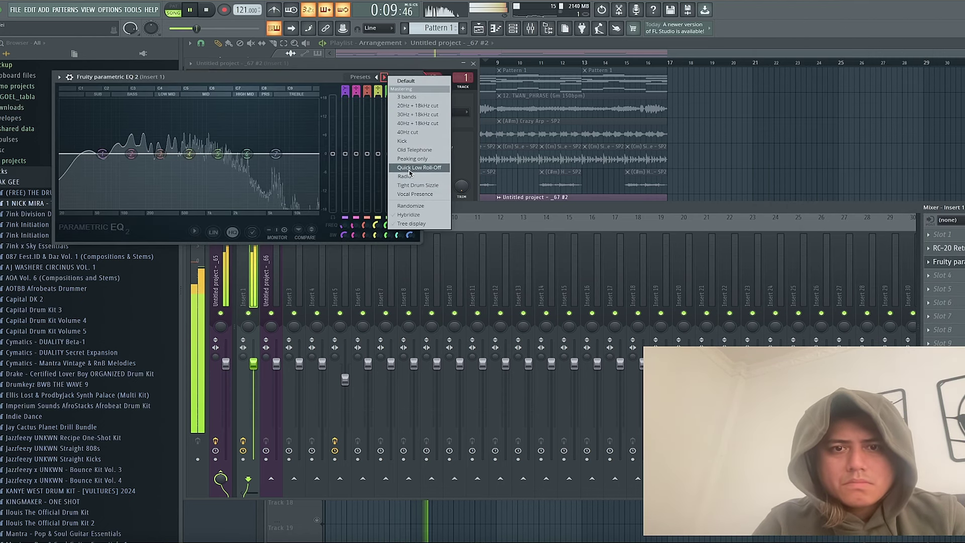
left_click(350, 65)
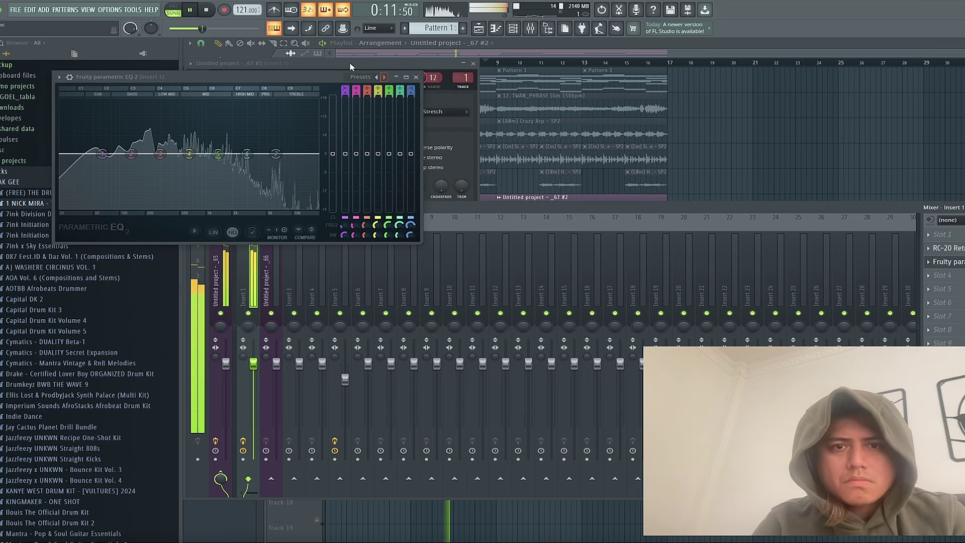
Apply the 20Hz + 18kHz cut preset to the EQ on Insert 1, then lower its high-cut frequency and raise its low-cut frequency
left_click(383, 78)
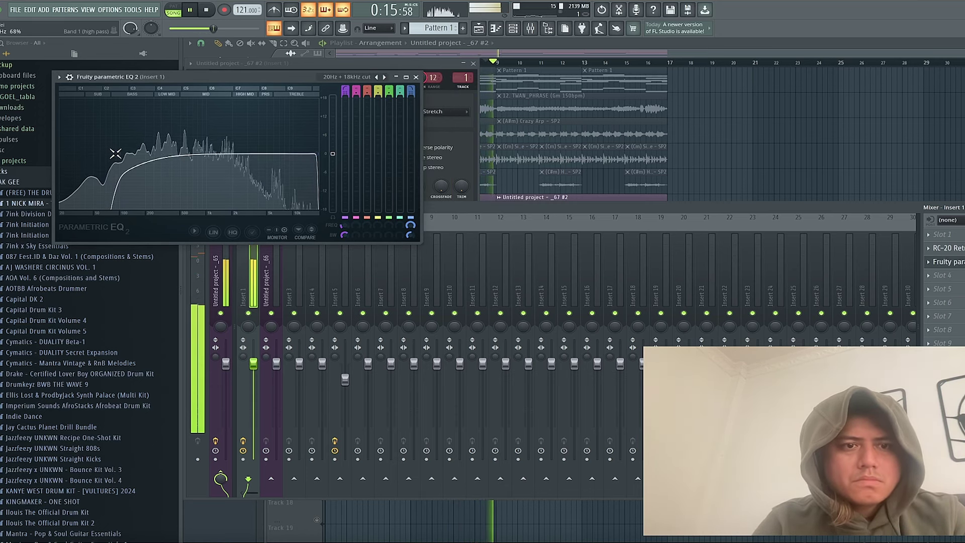
left_click_drag(297, 154, 268, 154)
left_click_drag(120, 159, 128, 159)
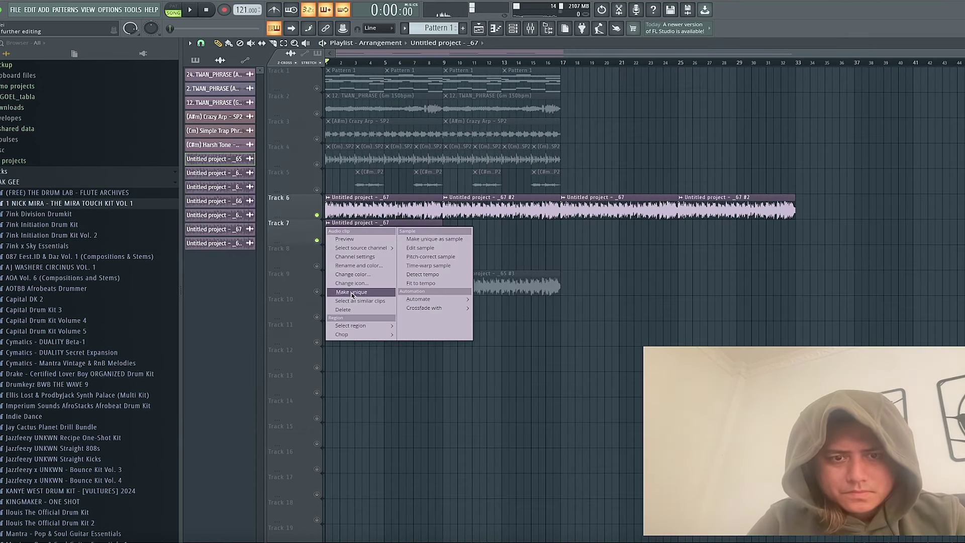
Make the _67 clip on Track 7 unique and reverse its sample
left_click(352, 293)
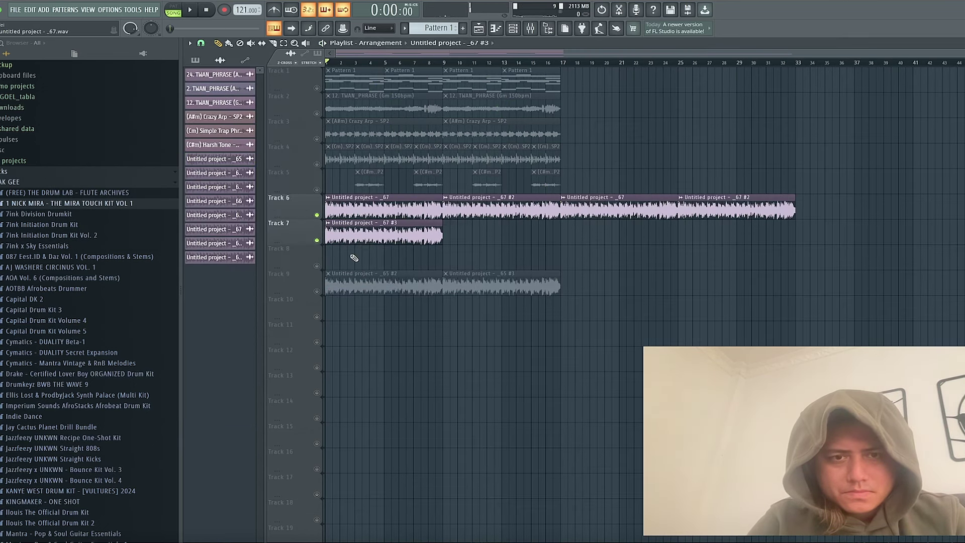
scroll(337, 233, "up", 5)
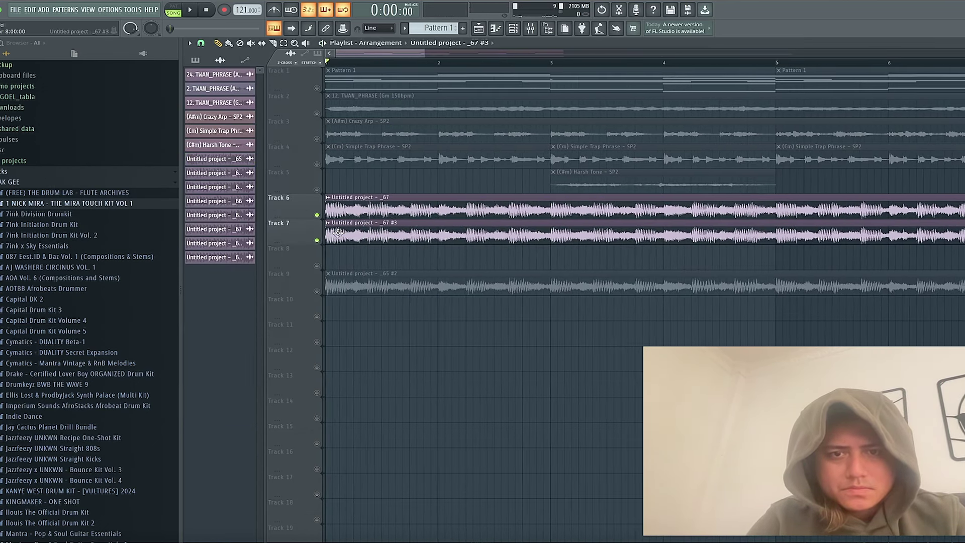
double_click(336, 232)
left_click(355, 180)
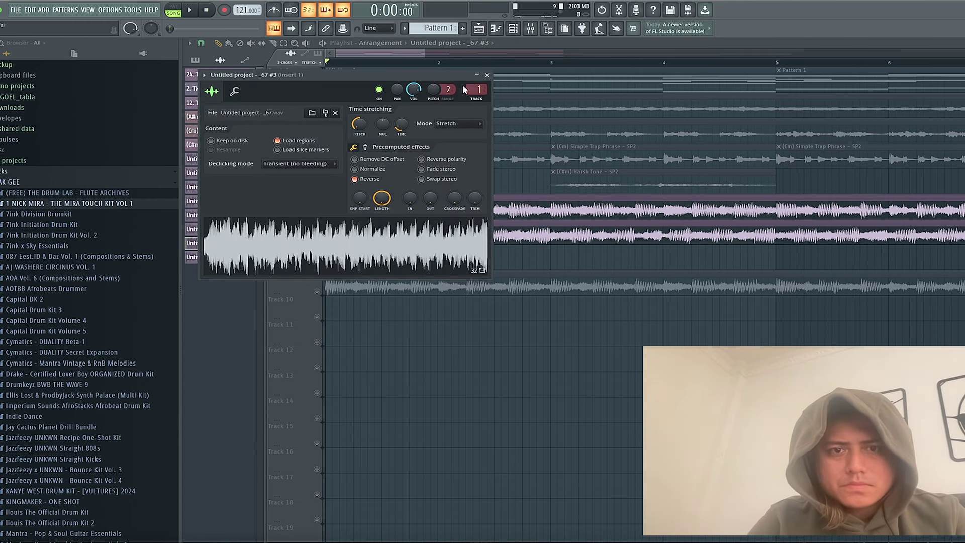
left_click(487, 75)
left_click_drag(425, 51, 767, 52)
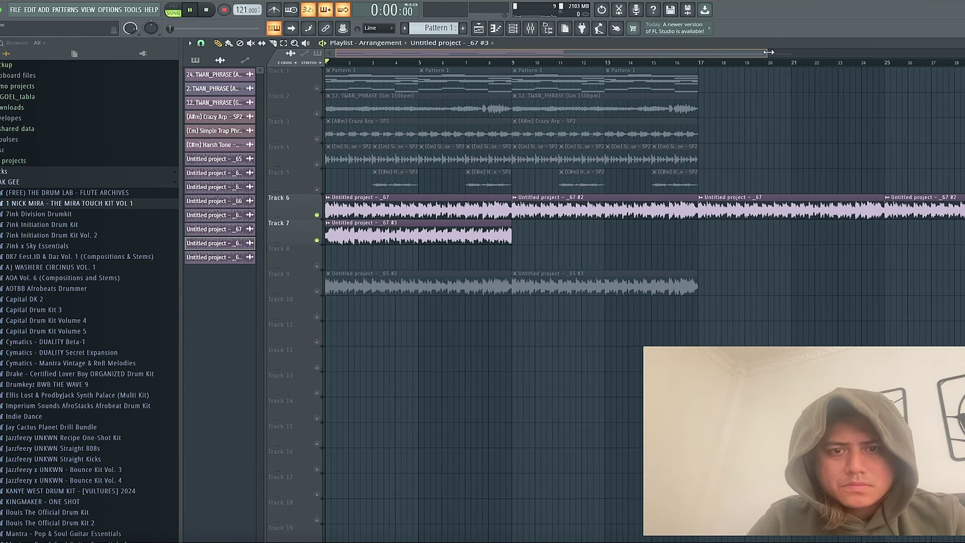
Play back the reversed Track 7 clip and set its channel's pitch range to 12 semitones
key("space")
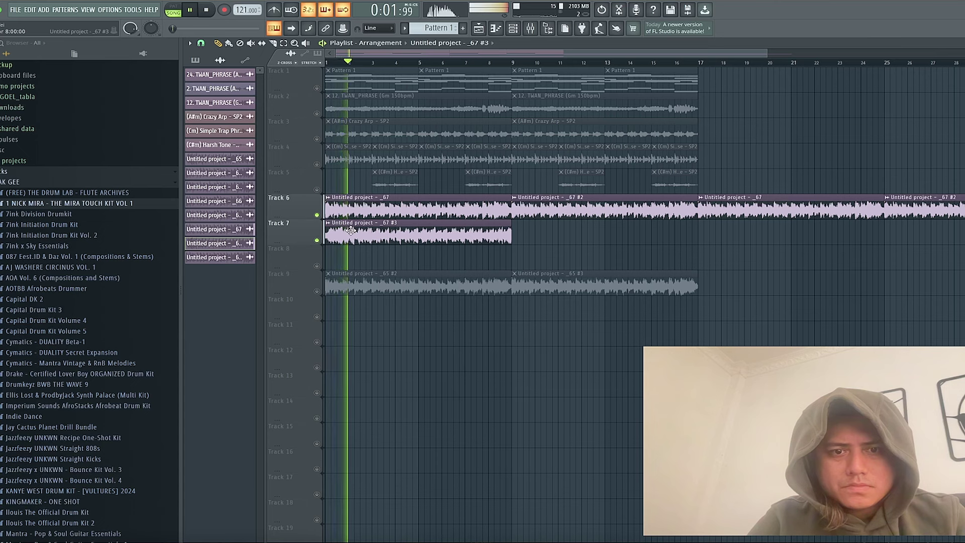
key("space")
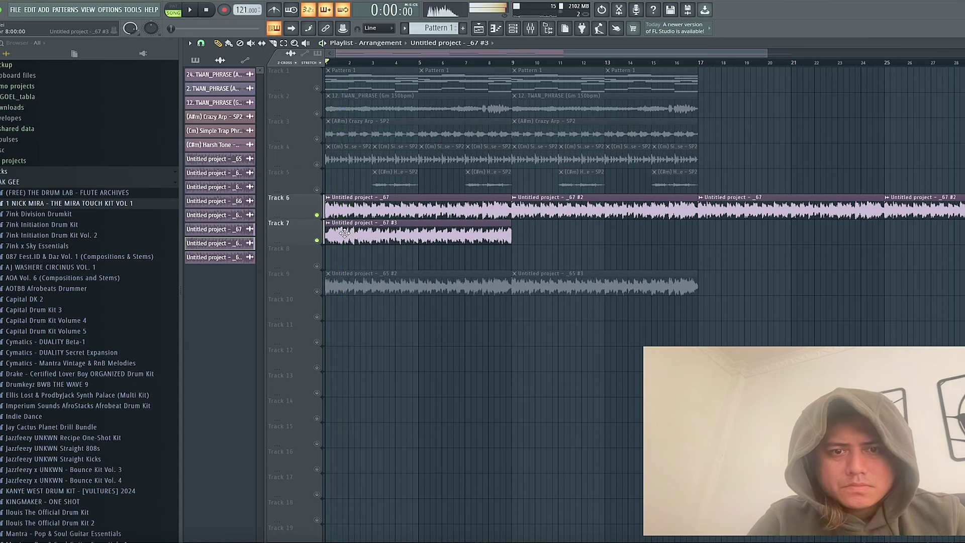
double_click(344, 232)
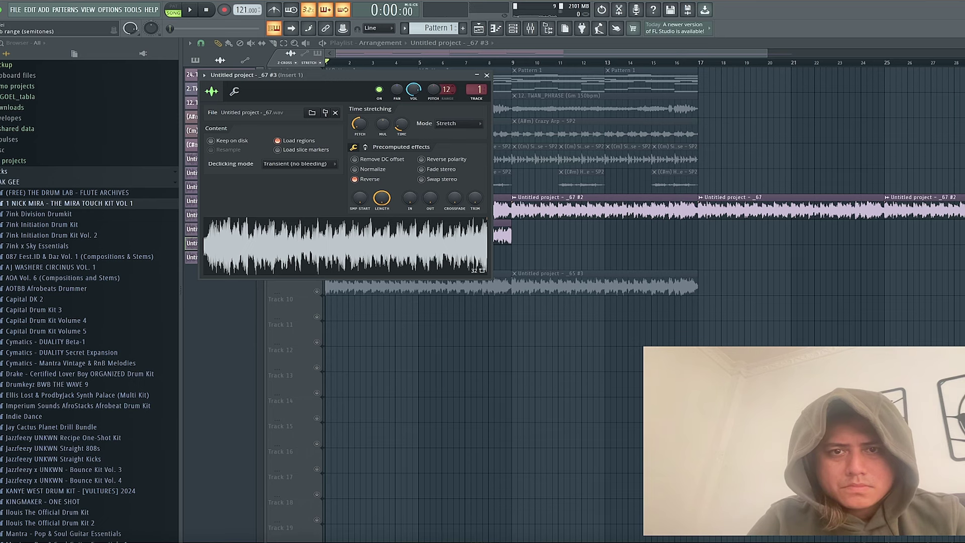
left_click(487, 75)
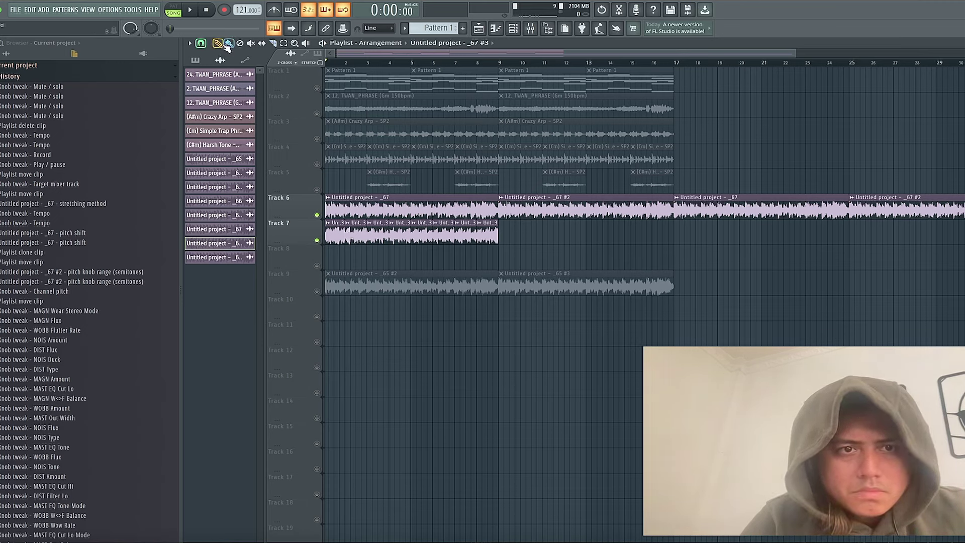
Mute Track 7, move its bar 7 slice to bar 2 of Track 8 and unmute Track 8
left_click(317, 240)
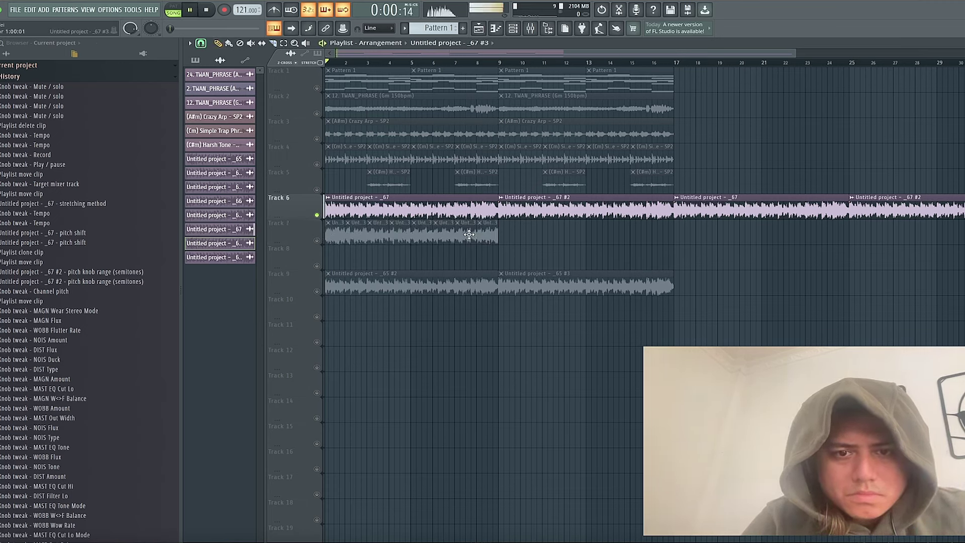
left_click_drag(467, 252, 363, 267)
key("space")
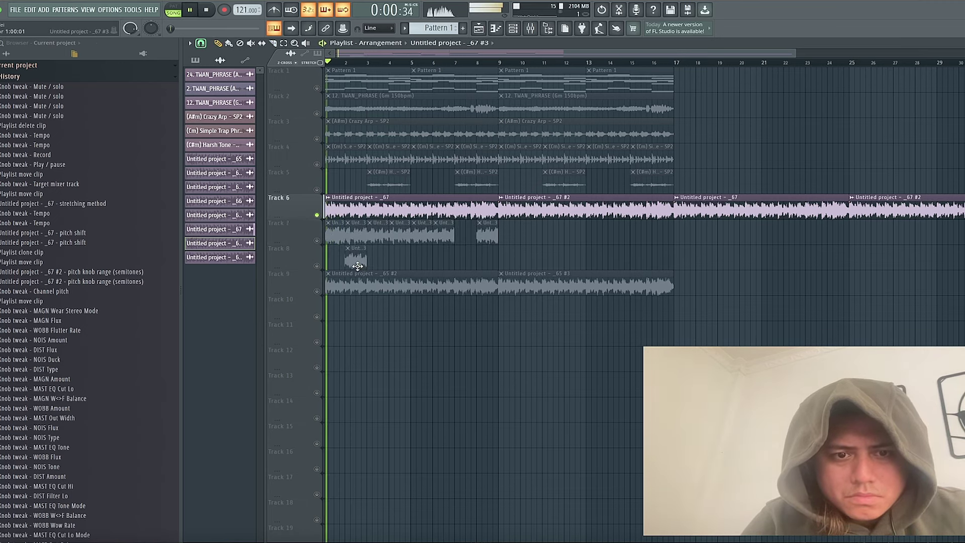
left_click(317, 265)
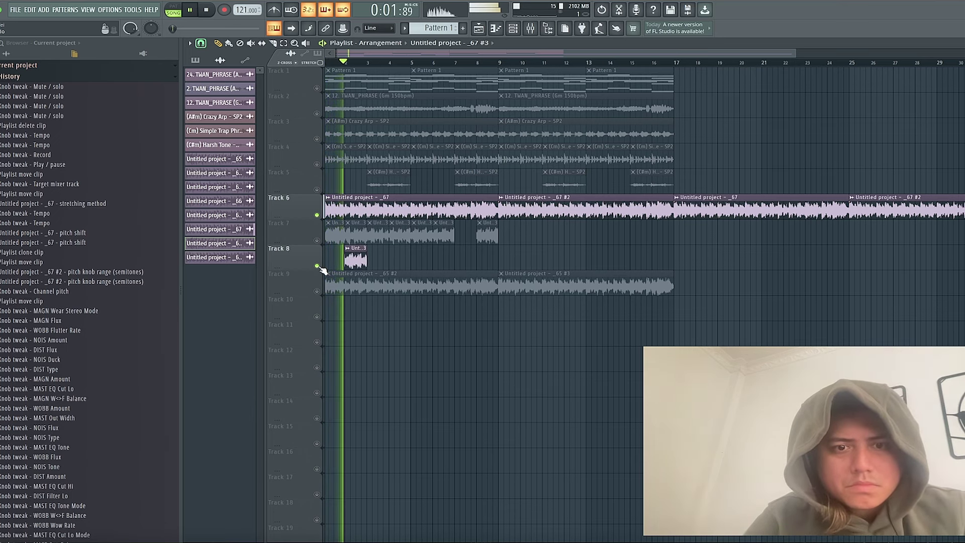
Lower the channel volume of the reversed slice on Track 8 to about 56%
double_click(355, 259)
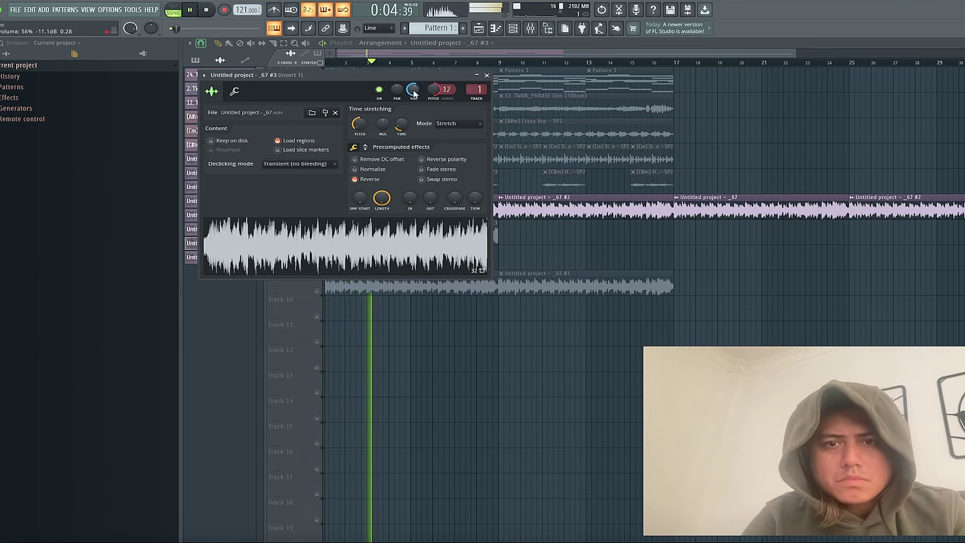
left_click(487, 75)
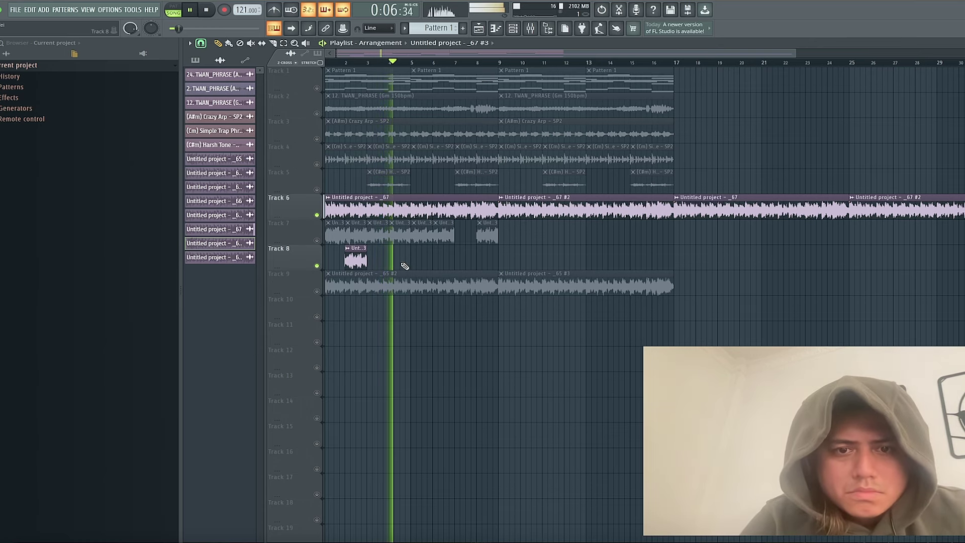
key("space")
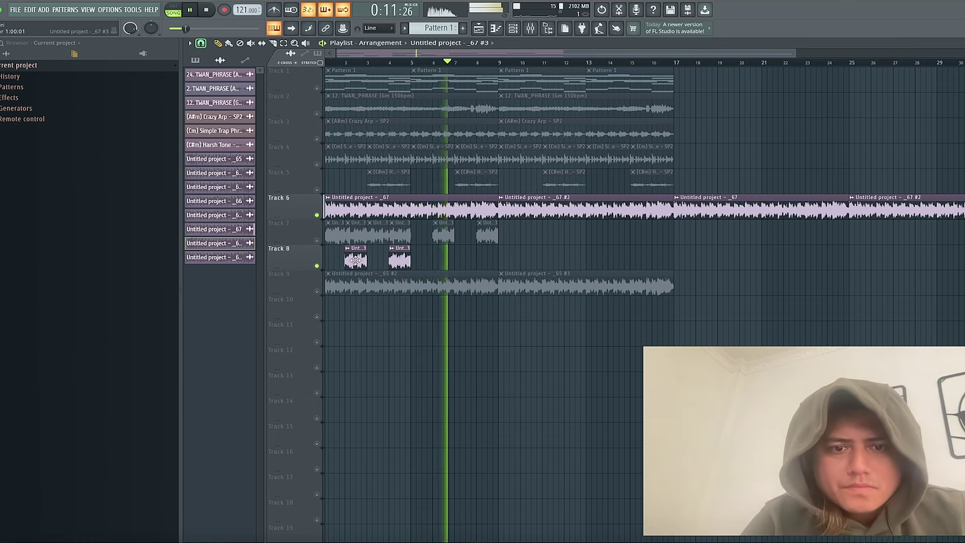
Place reversed slices on Track 8 at bars 6 and 8 and play back the result
left_click_drag(427, 260, 443, 264)
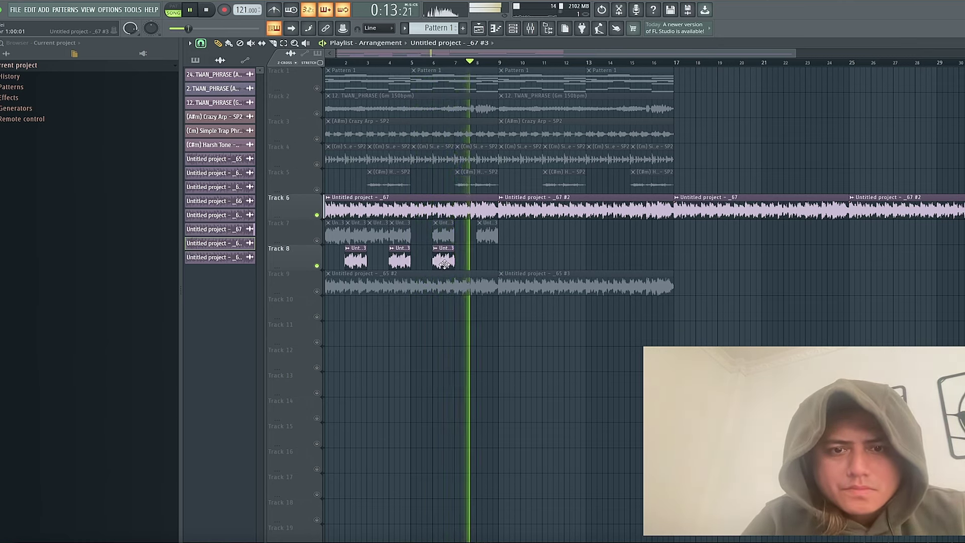
left_click(483, 262)
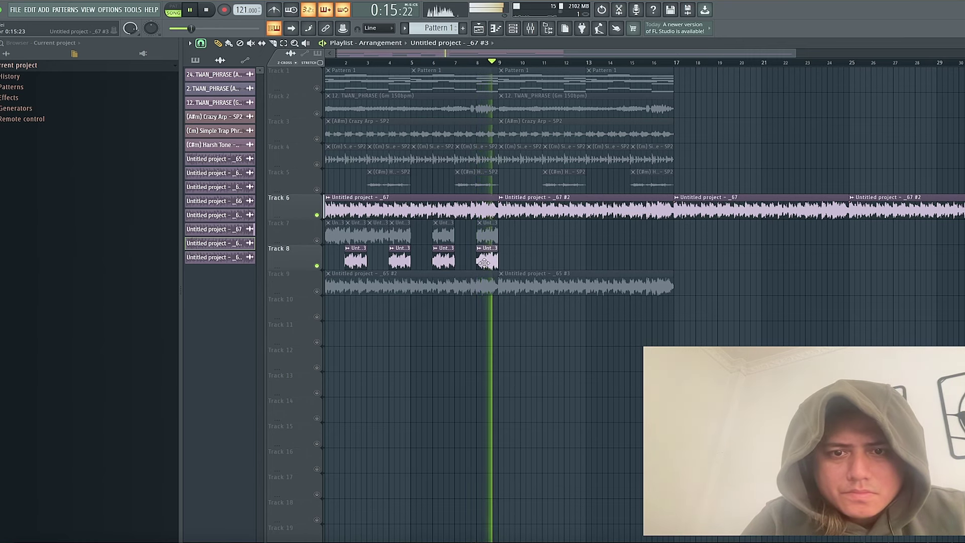
double_click(351, 259)
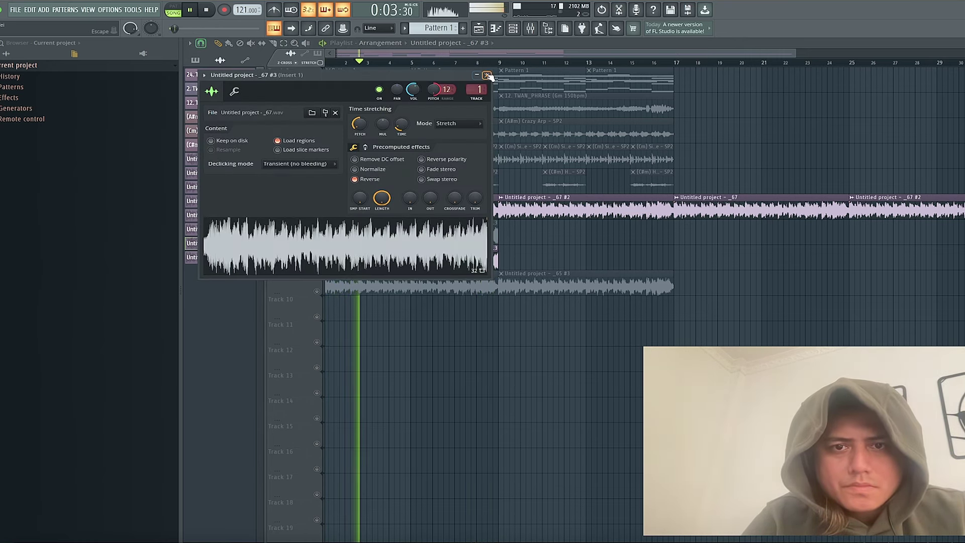
key("Escape")
key("space")
Make the bar 2 slice on Track 8 unique, give its sample a long fade-in and set its channel volume to 67%
right_click(347, 252)
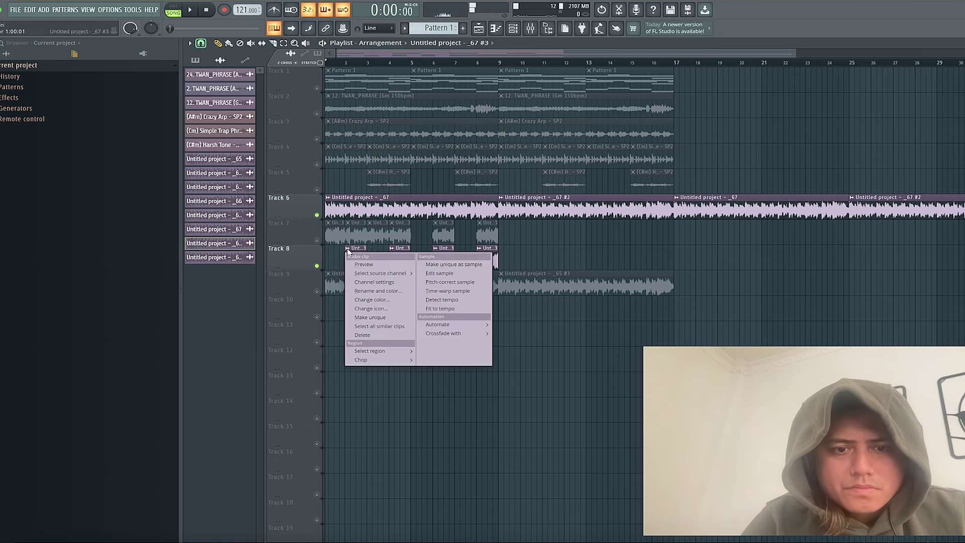
left_click(366, 318)
double_click(364, 249)
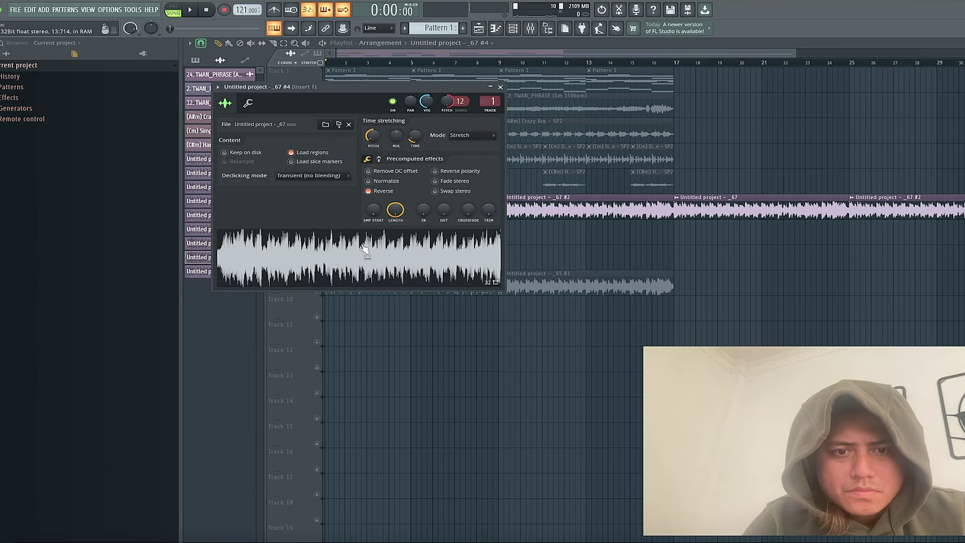
left_click_drag(380, 94, 676, 93)
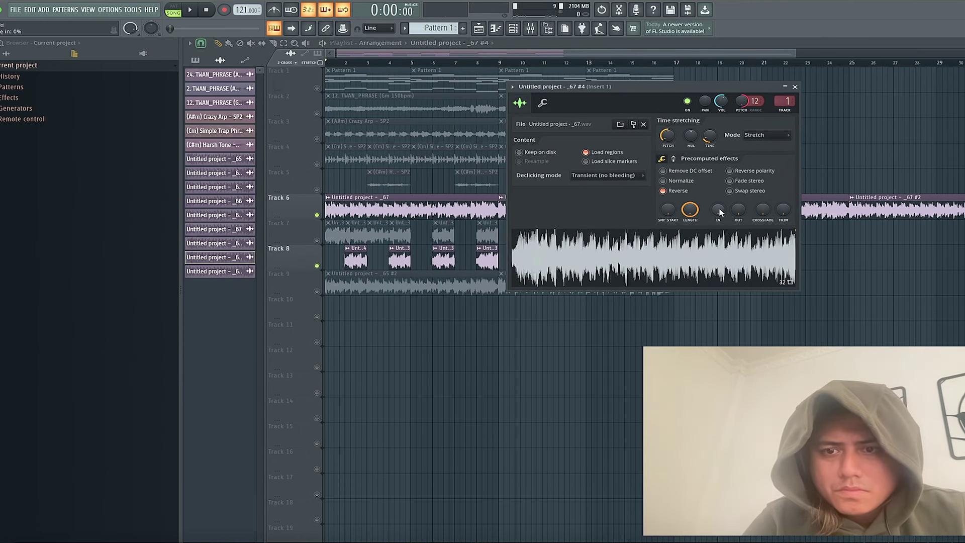
left_click_drag(720, 212, 720, 193)
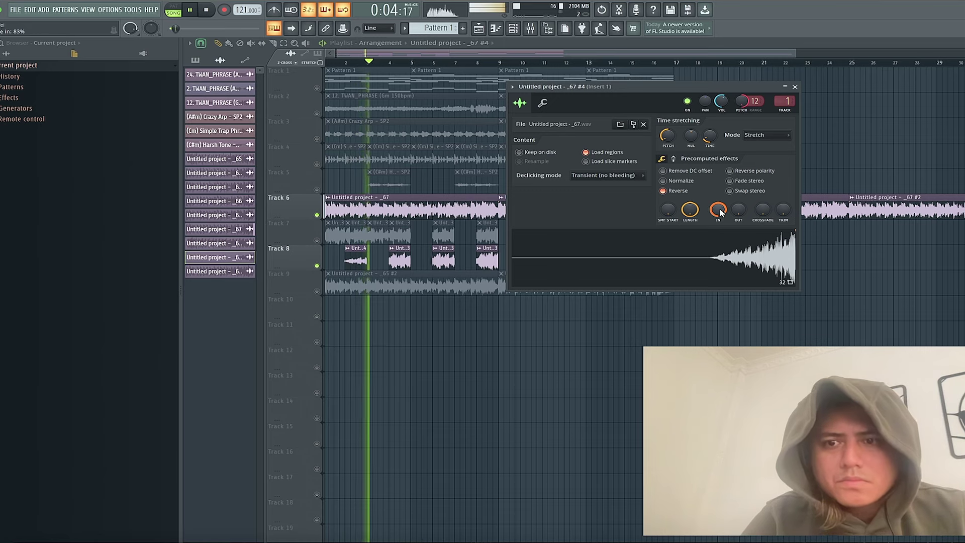
left_click_drag(720, 193, 720, 197)
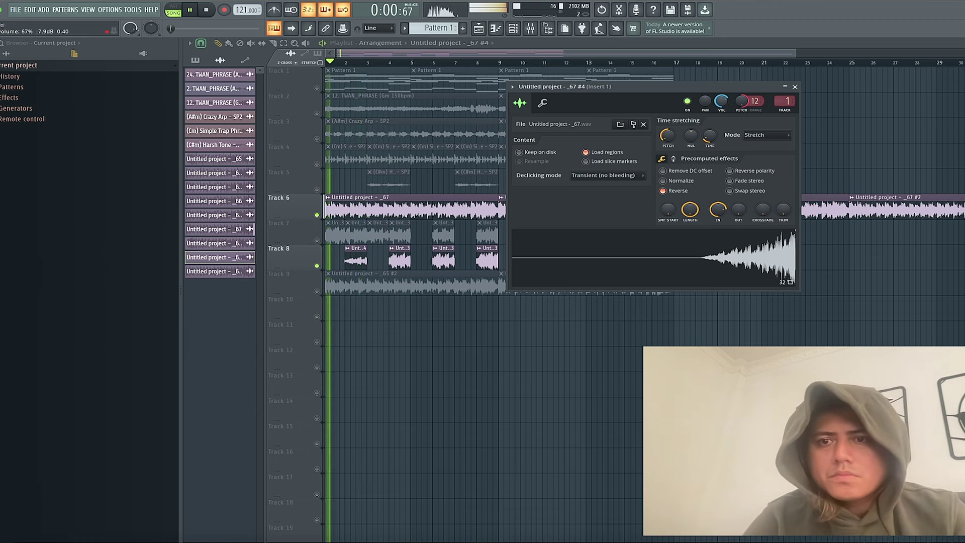
left_click(795, 87)
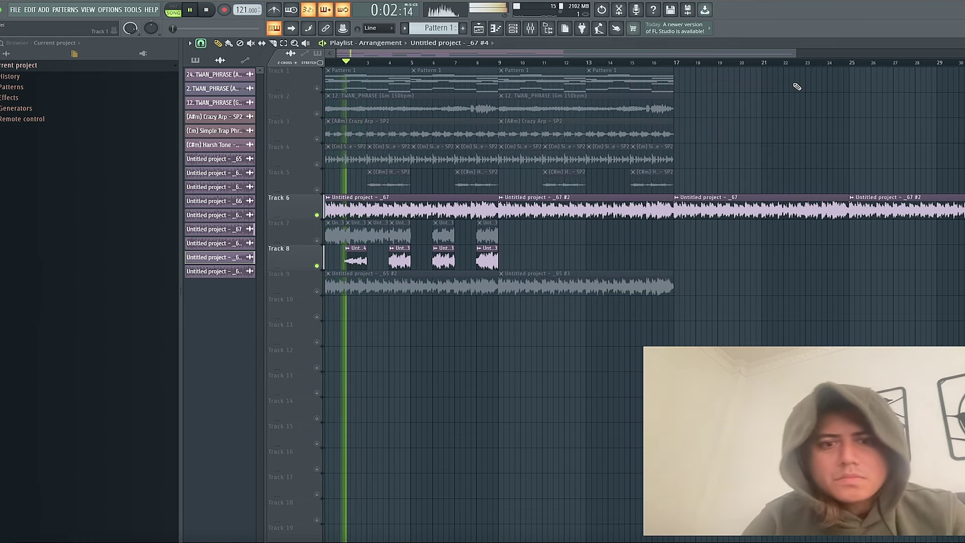
Fade in the remaining reversed slices on Track 8 and set the bar 8 slice's channel volume to 82%
double_click(437, 197)
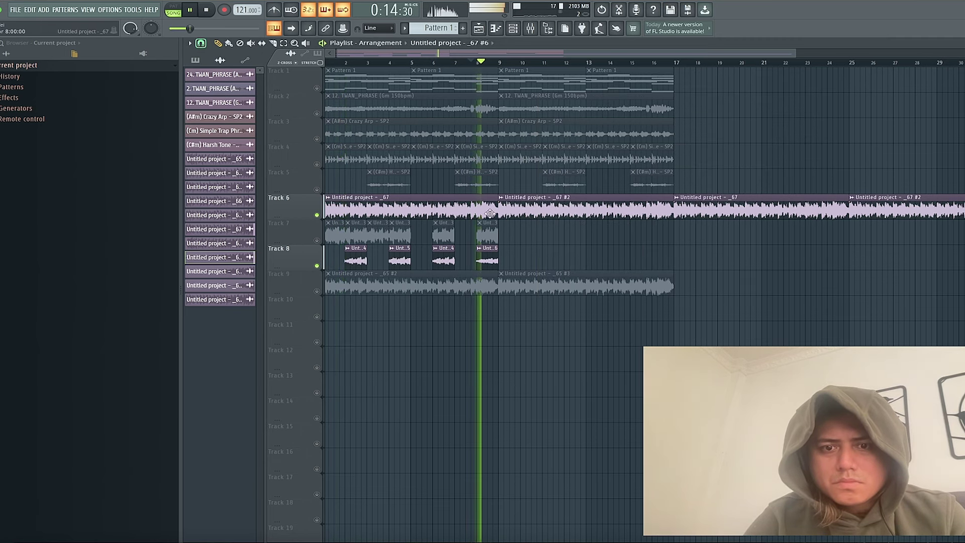
double_click(490, 213)
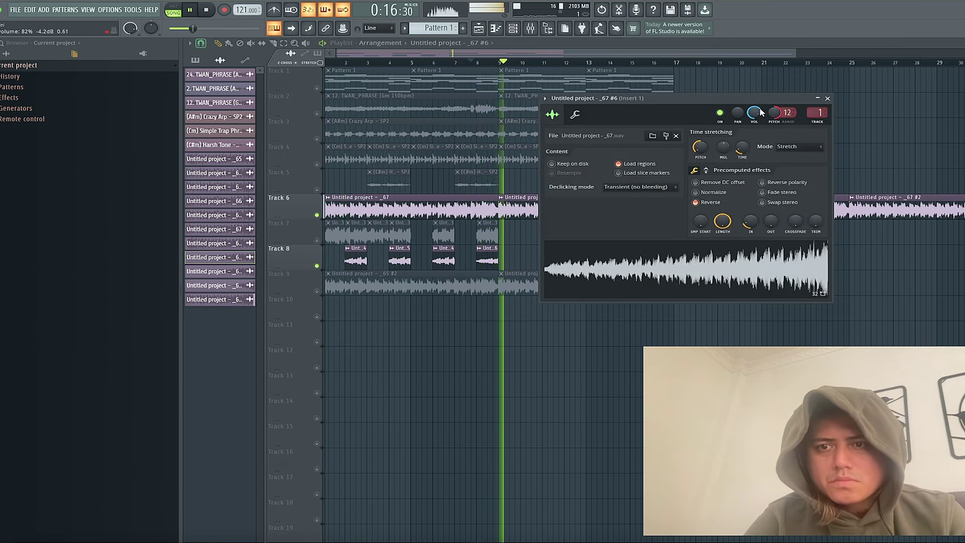
left_click(827, 99)
scroll(511, 205, "down", 2)
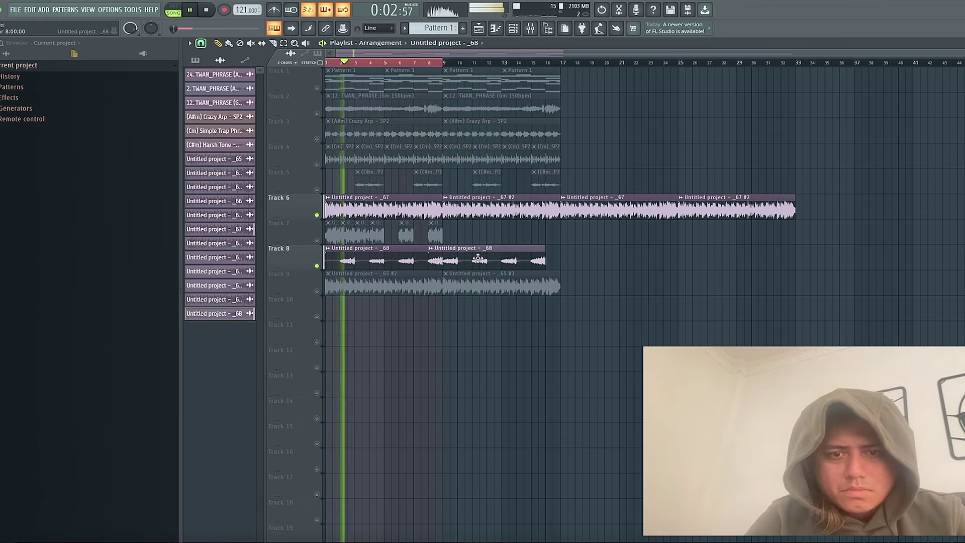
Make the second _68 clip on Track 8 unique and raise its channel pitch with a range of 12
right_click(446, 254)
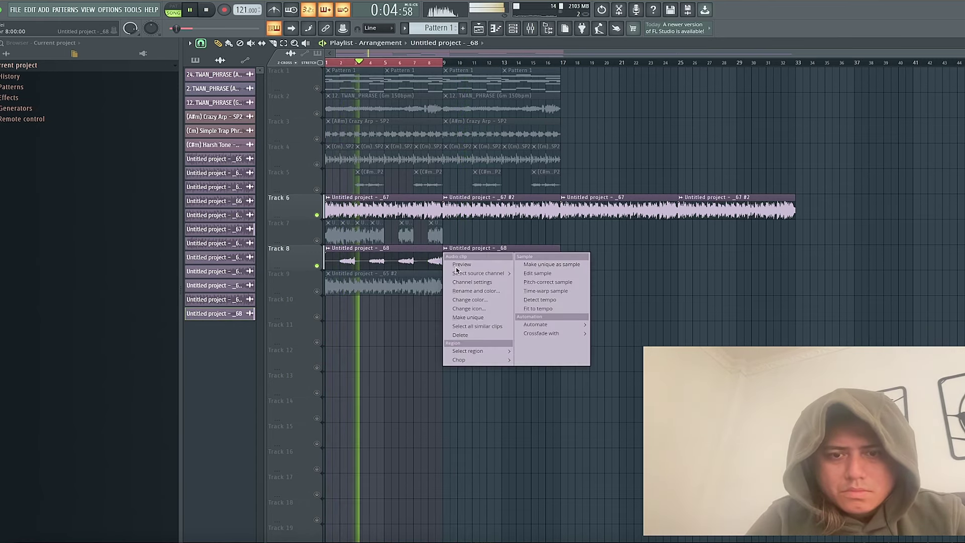
left_click(468, 317)
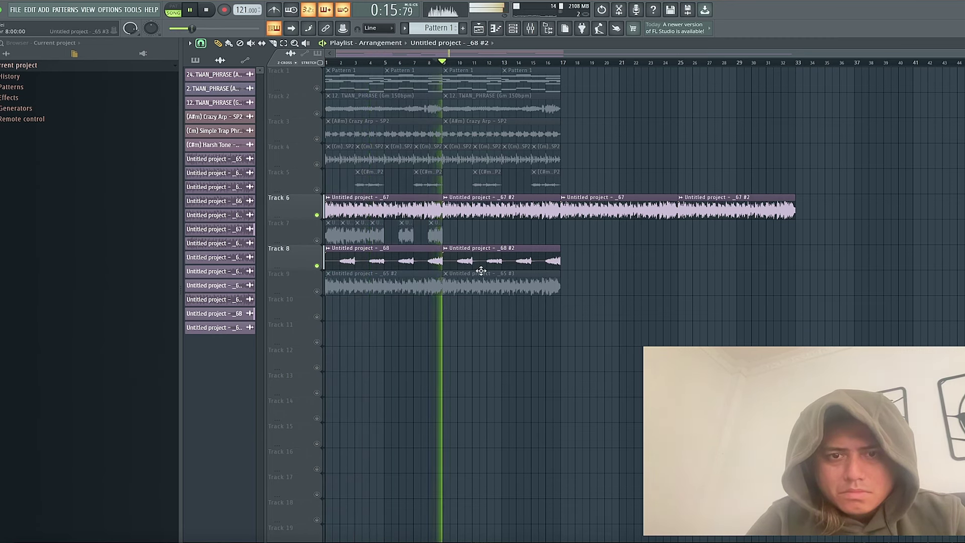
double_click(478, 262)
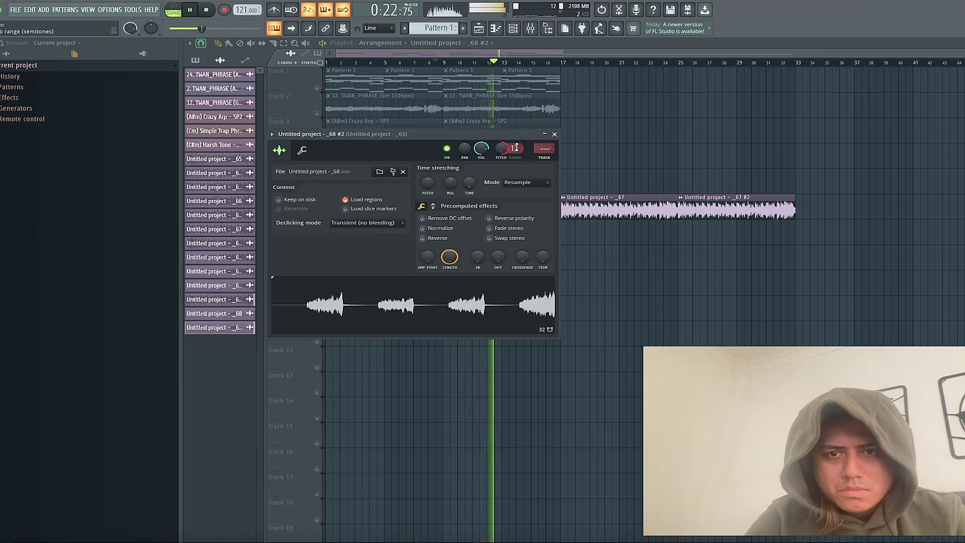
key("space")
key("space")
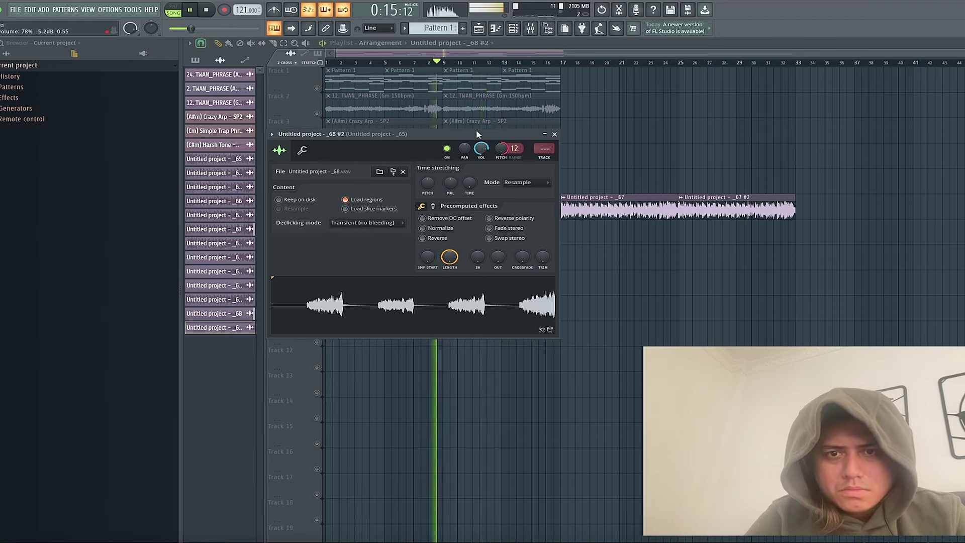
Set the second _68 clip's time-stretching mode to Stretch and size the clip to eight bars
left_click(451, 68)
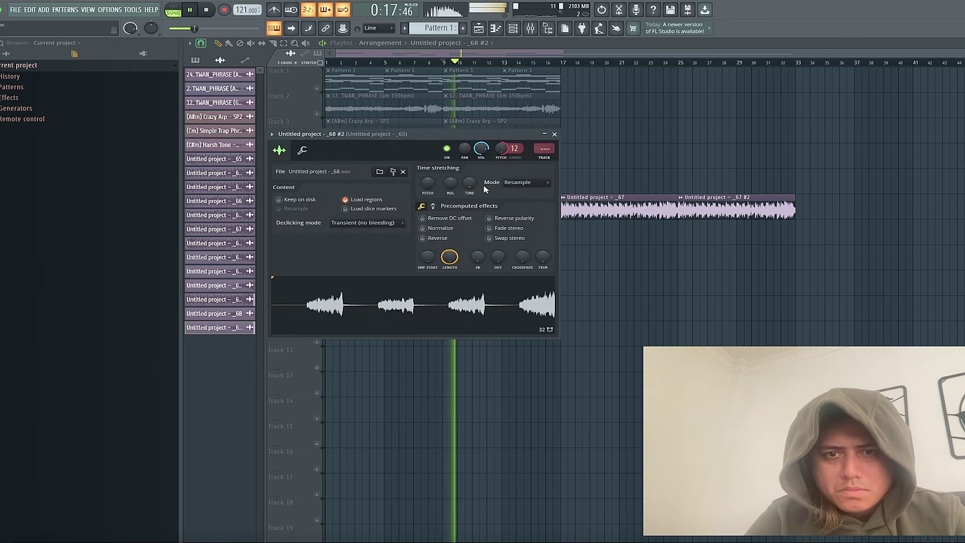
left_click_drag(505, 138, 951, 104)
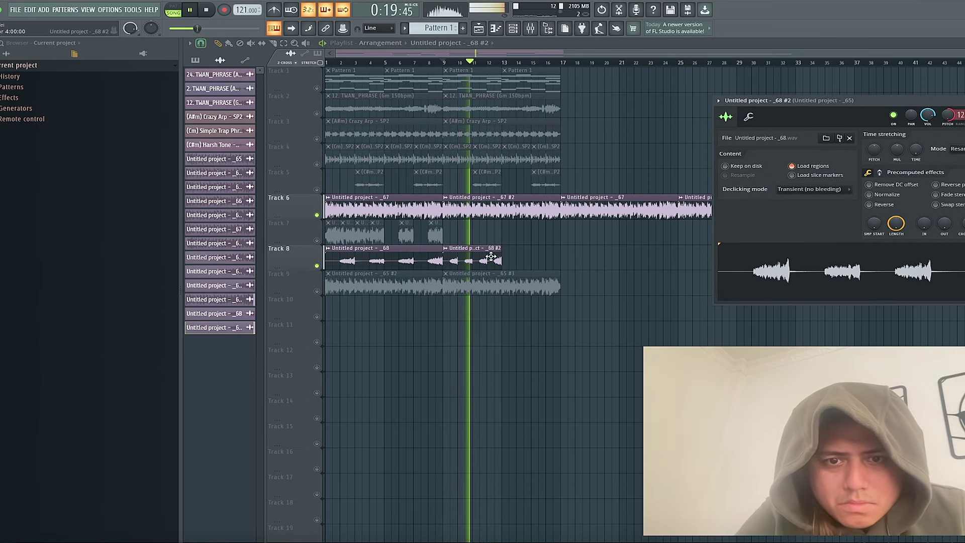
key("space")
left_click(957, 149)
left_click(962, 173)
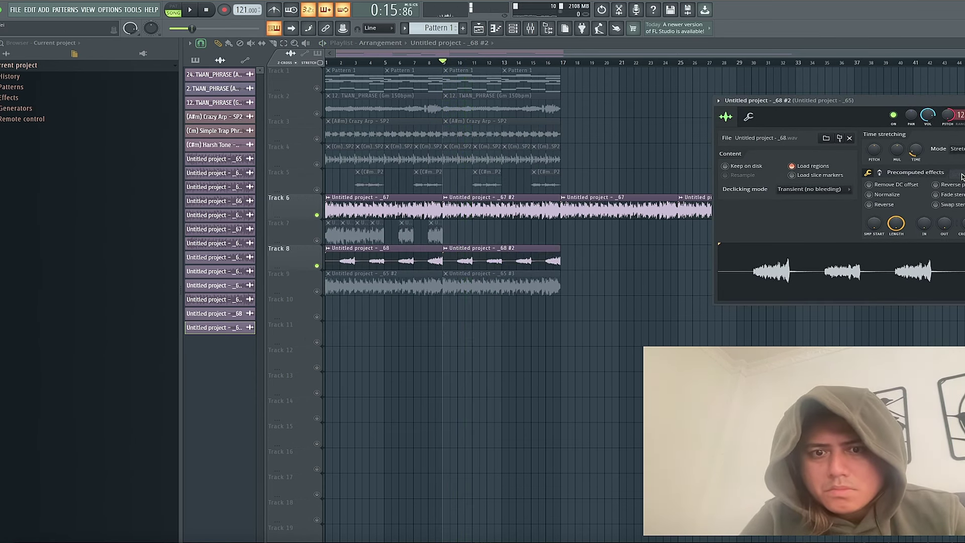
Set the second _68 clip's channel volume to 48% while the arrangement plays, and close its channel settings
key("space")
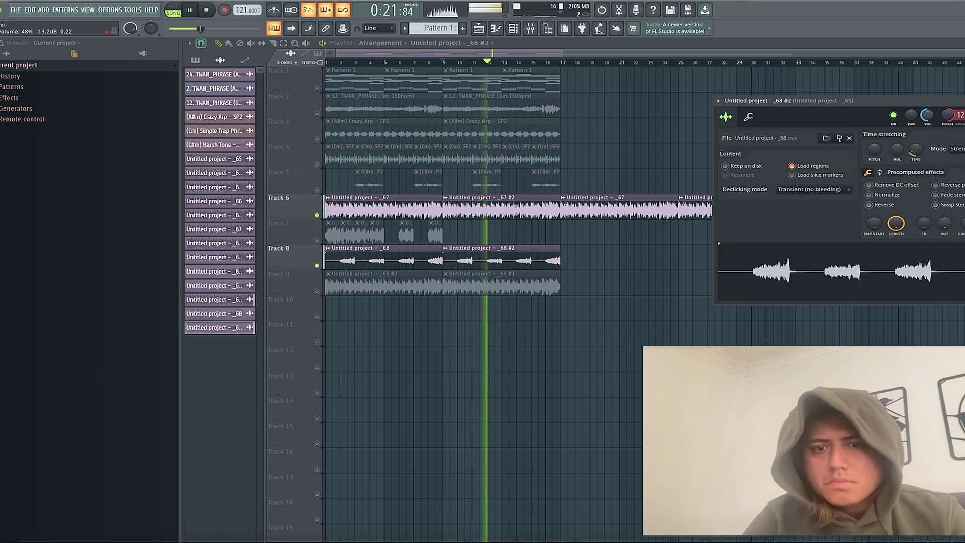
left_click_drag(927, 116, 928, 118)
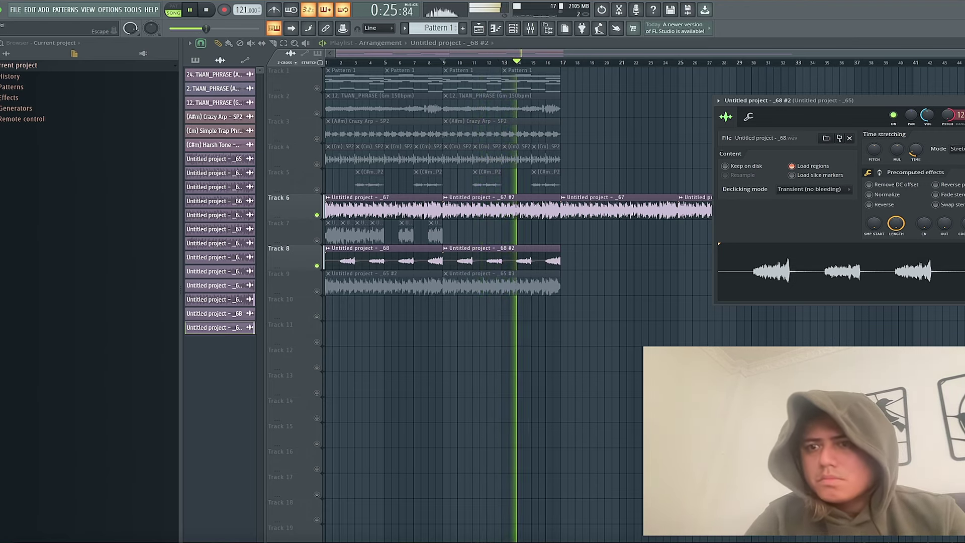
key("Escape")
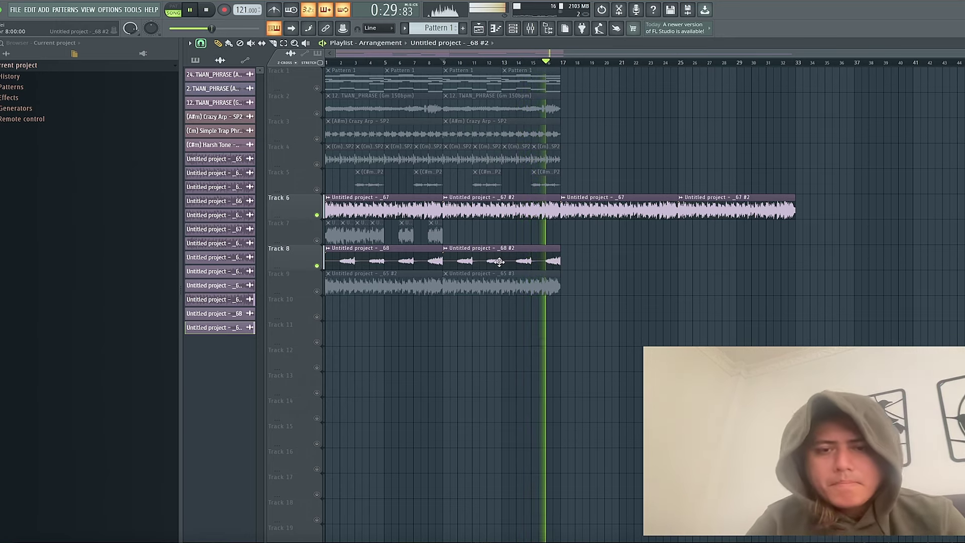
Duplicate both _68 clips on Track 8 so the copies start at bar 17
left_click_drag(581, 265, 324, 245)
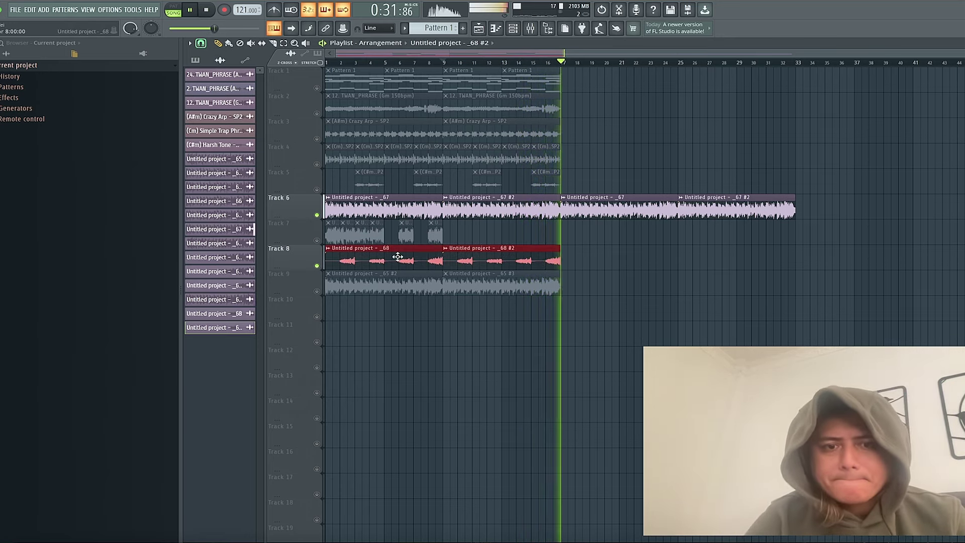
key("ctrl+b")
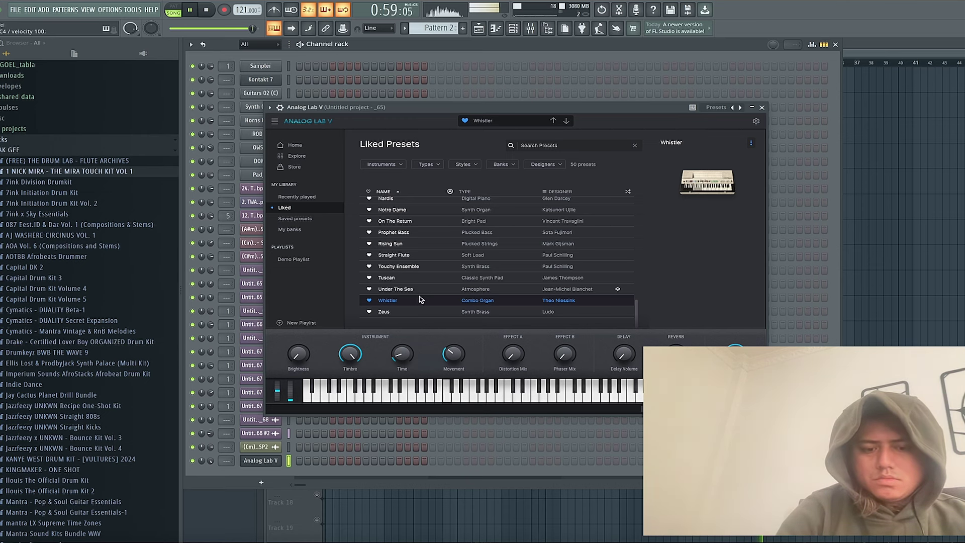
Record an Analog Lab V melody with the Whistler preset into Pattern 2 on Track 10 from bar 17
left_click(191, 10)
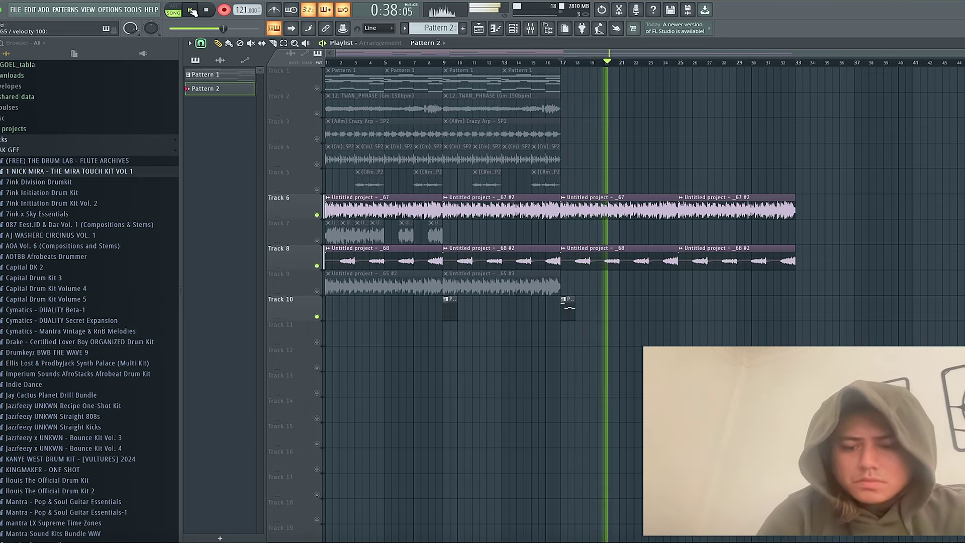
left_click(192, 11)
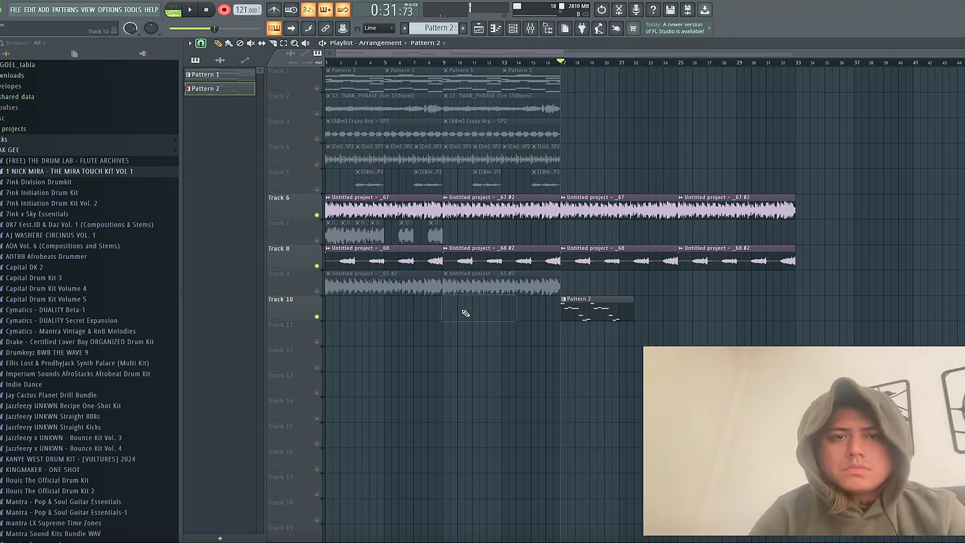
Play back Pattern 2 and add an A4 note after its phrase in the piano roll
key("space")
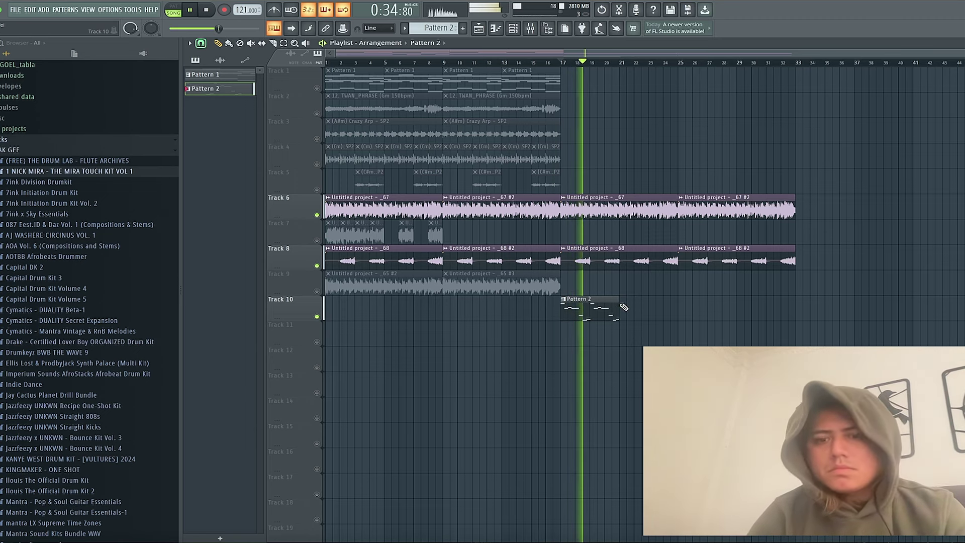
double_click(577, 307)
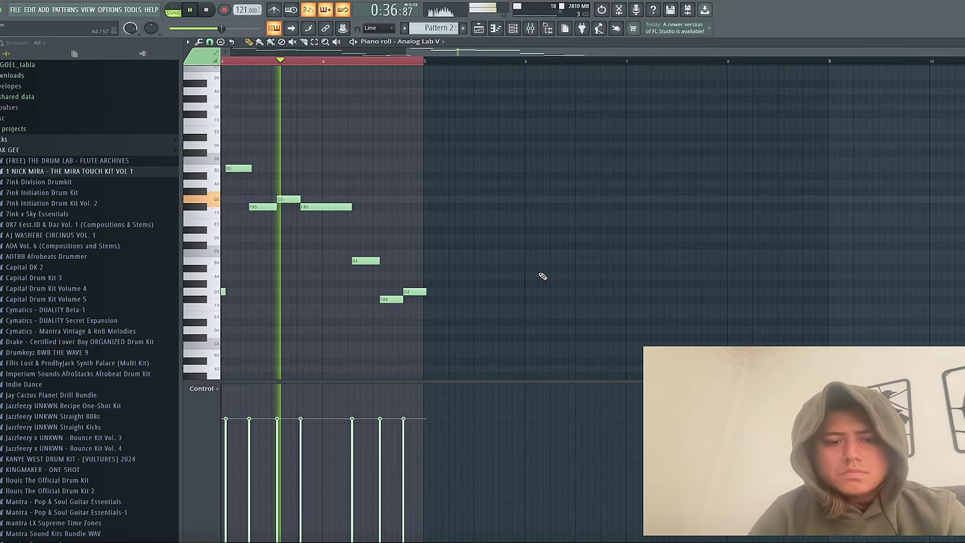
left_click(470, 276)
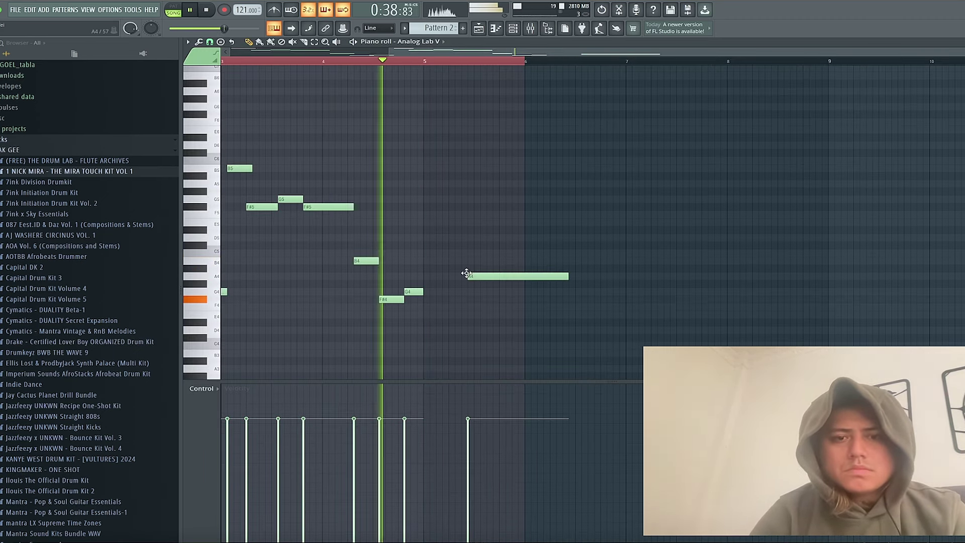
Render Pattern 2 to audio and replace its clip on Track 10 using Render and replace
right_click(223, 89)
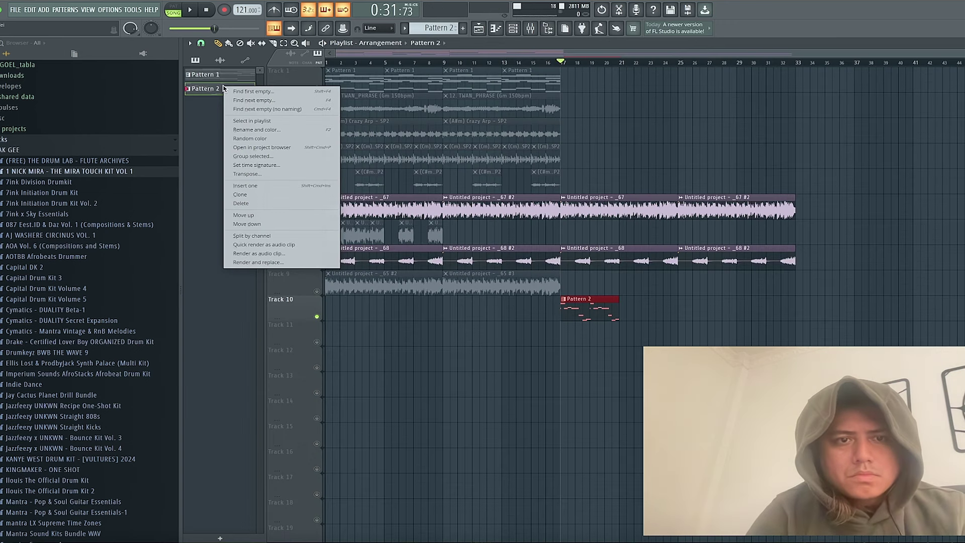
left_click(270, 263)
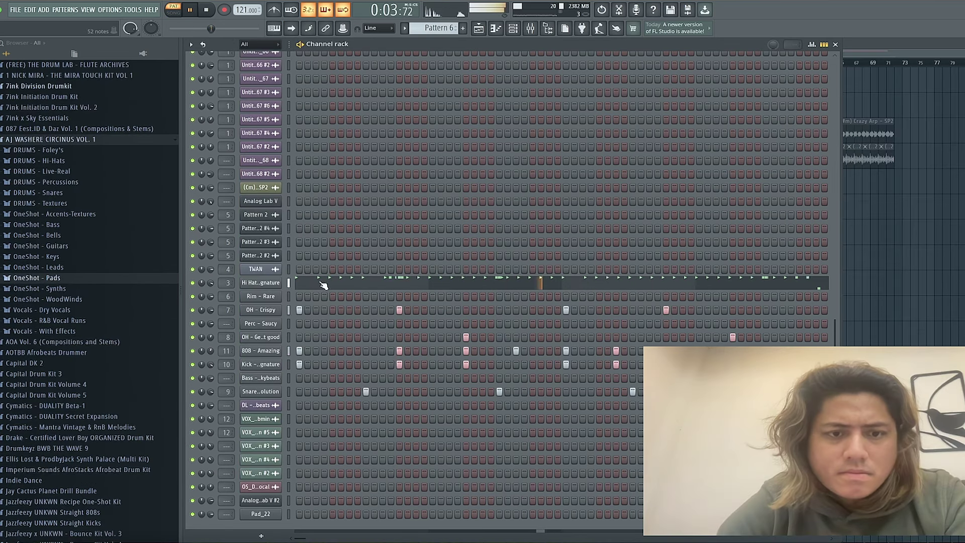
Play Pattern 6 and examine the Hi Hat - Signature notes in the piano roll
left_click(325, 284)
key("space")
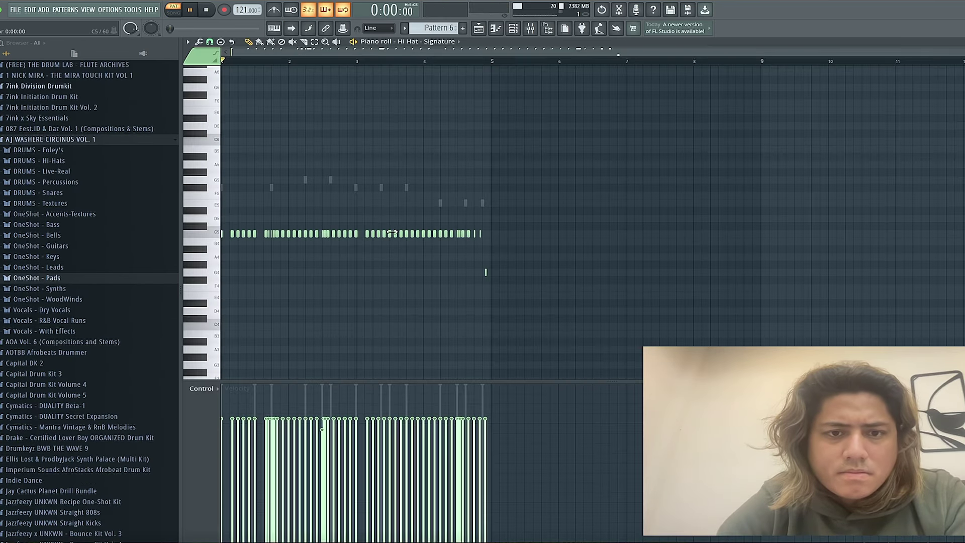
scroll(391, 231, "down", 1)
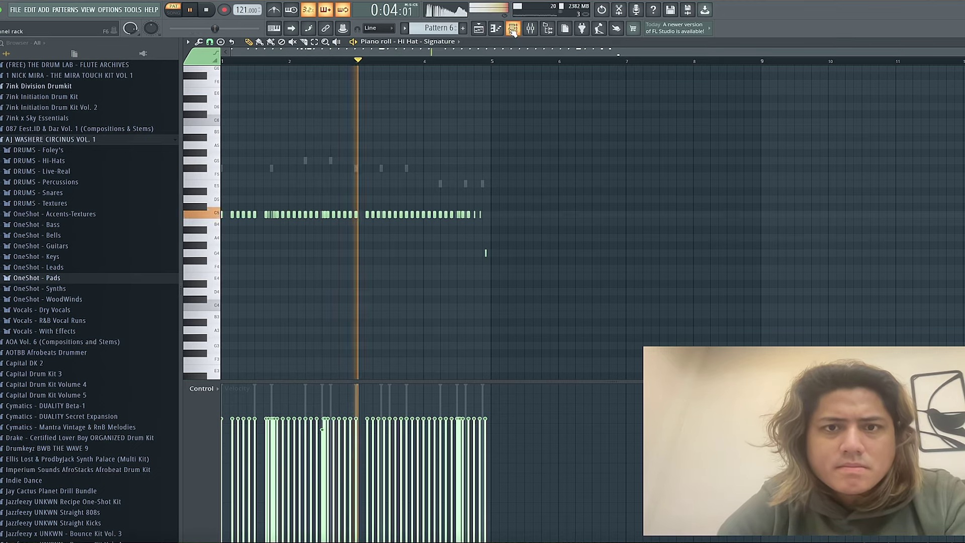
left_click(399, 42)
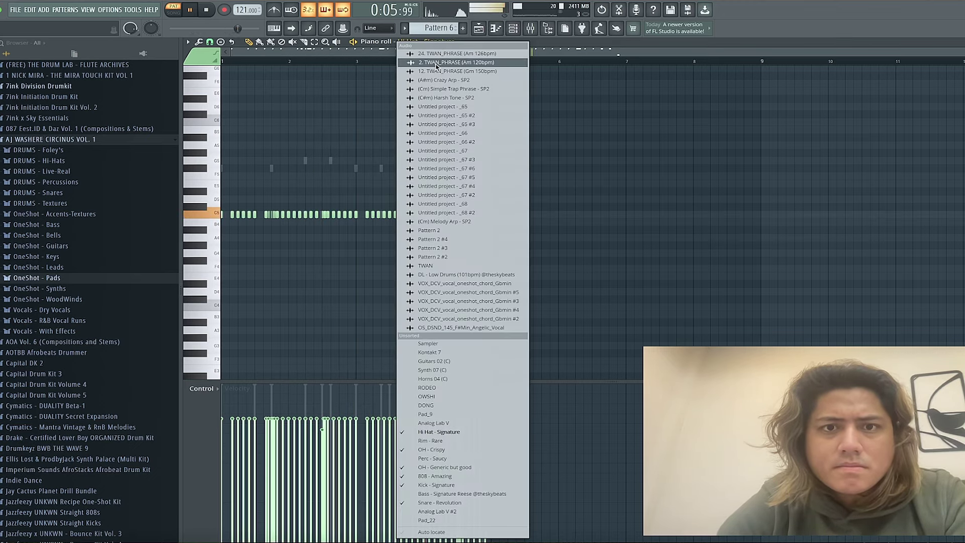
key("Escape")
key("F6")
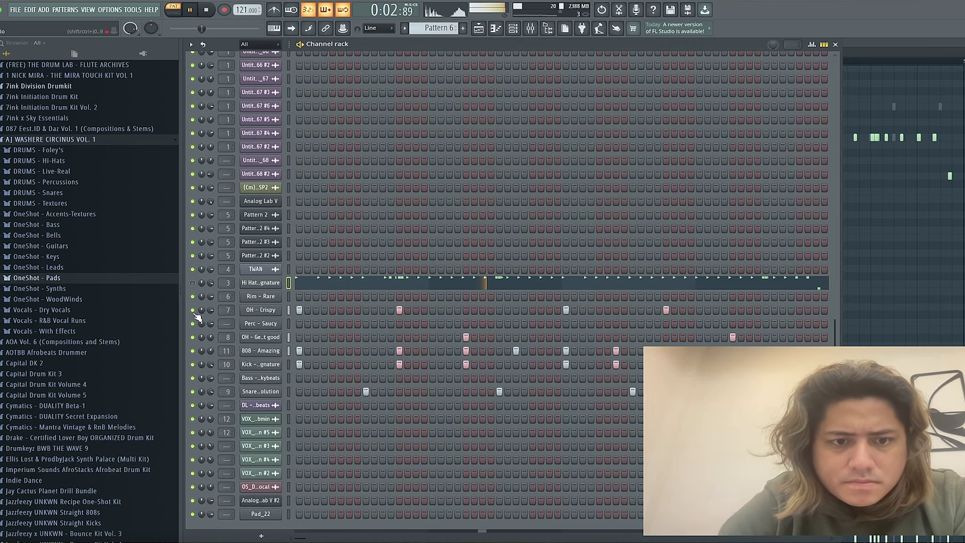
Examine the 808 - Amazing notes of Pattern 6 in the piano roll
right_click(261, 350)
left_click(303, 350)
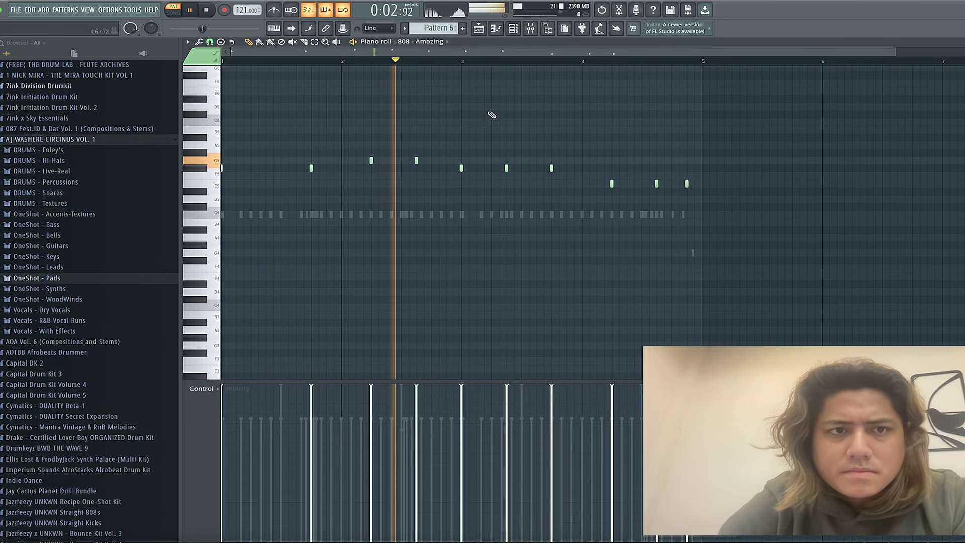
left_click(518, 32)
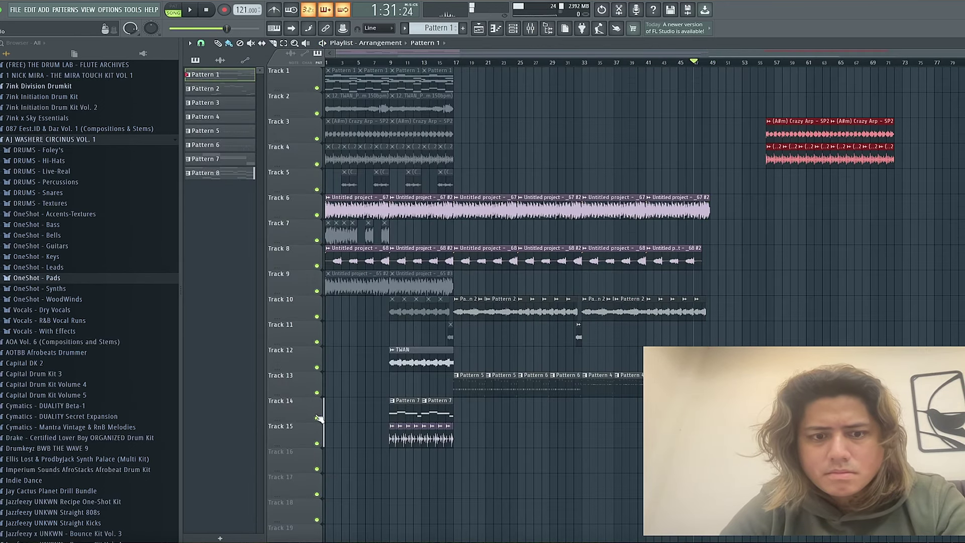
Solo Track 14 in the playlist and play the song from bar 49
right_click(317, 418)
left_click(713, 62)
key("space")
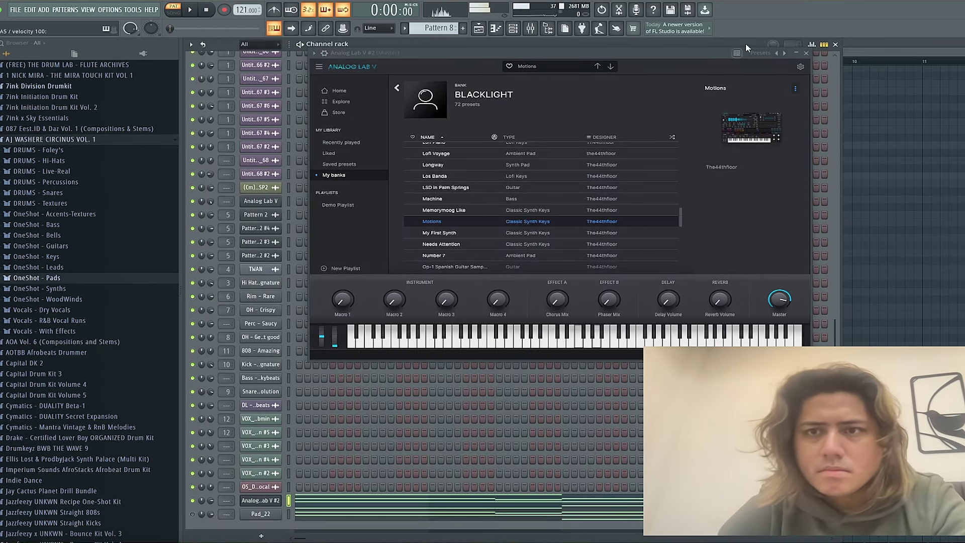
Close the Analog Lab V #2 plugin, play Pattern 8 and examine that channel's chord notes in the piano roll
left_click(807, 54)
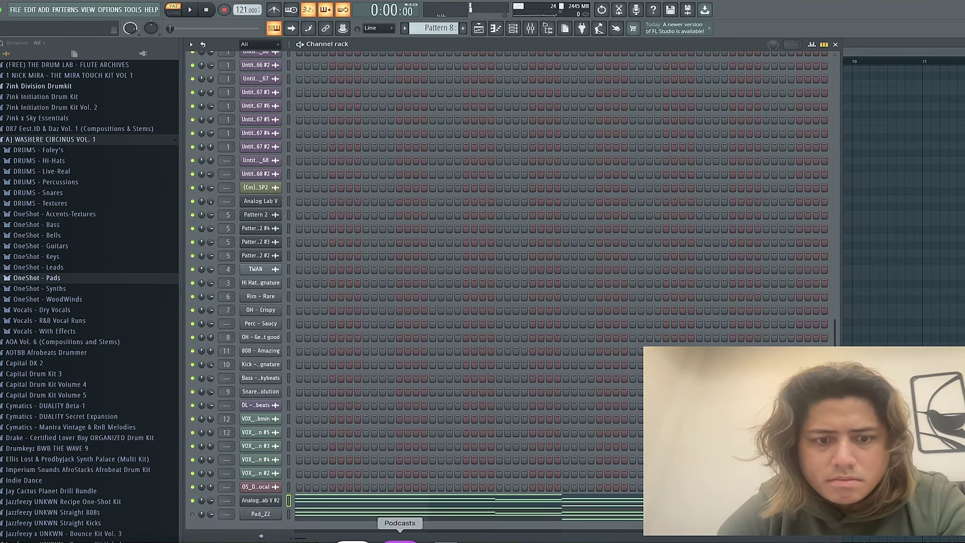
left_click(364, 505)
key("space")
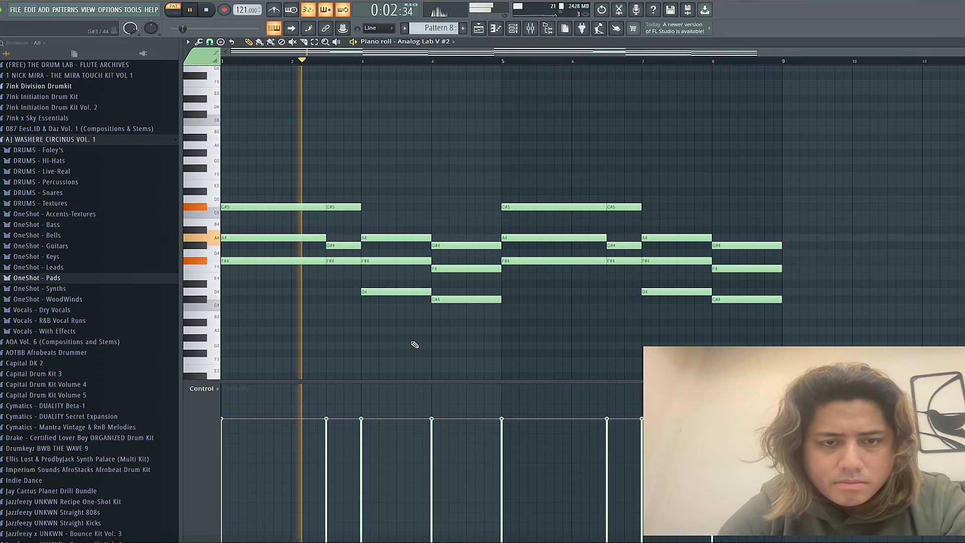
scroll(414, 344, "down", 1)
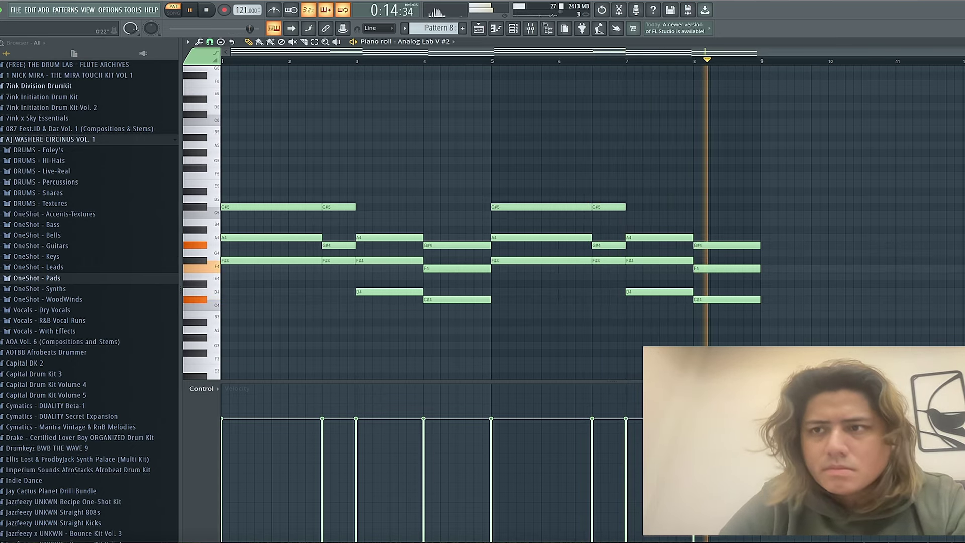
key("space")
key("F6")
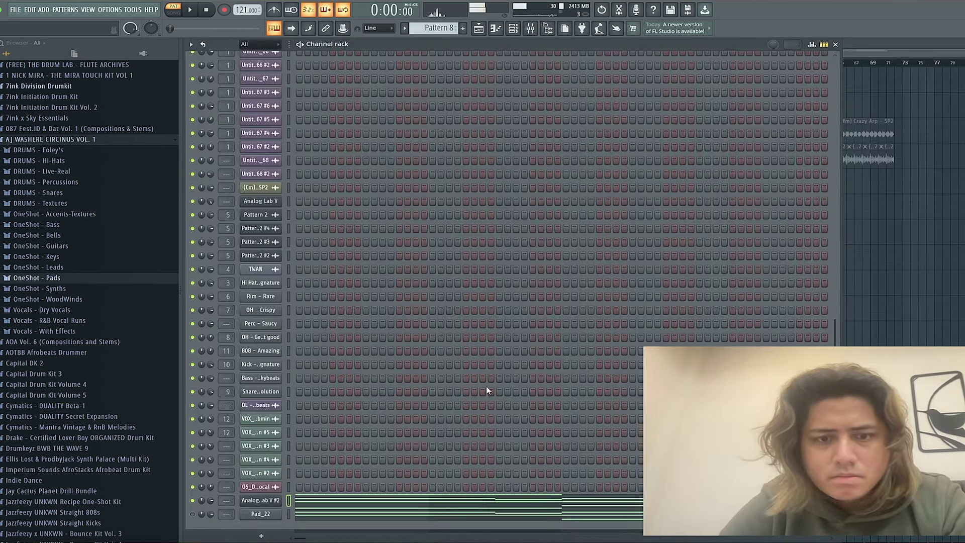
Review Pad_22's chord notes in Pattern 8 along with its sample and envelope settings
left_click(314, 512)
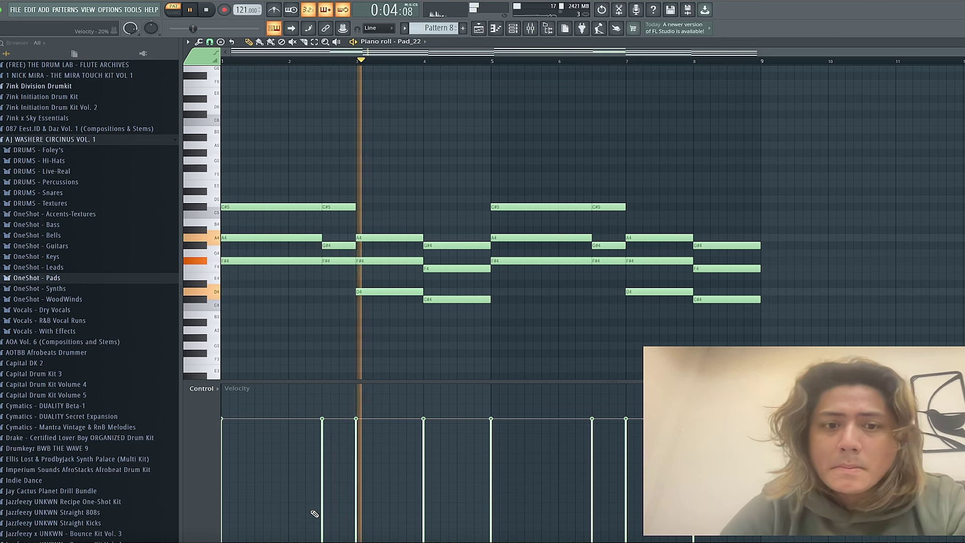
left_click(513, 29)
left_click(267, 514)
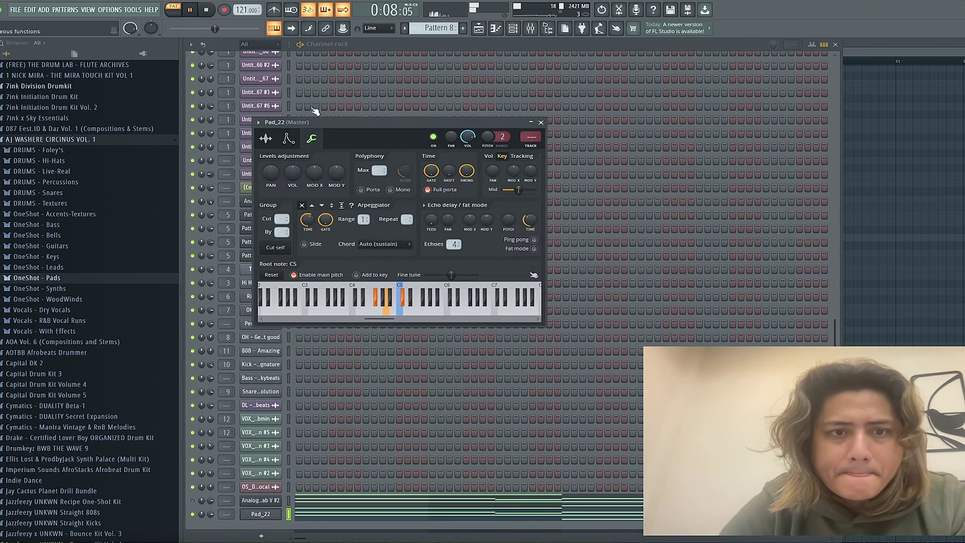
left_click(272, 140)
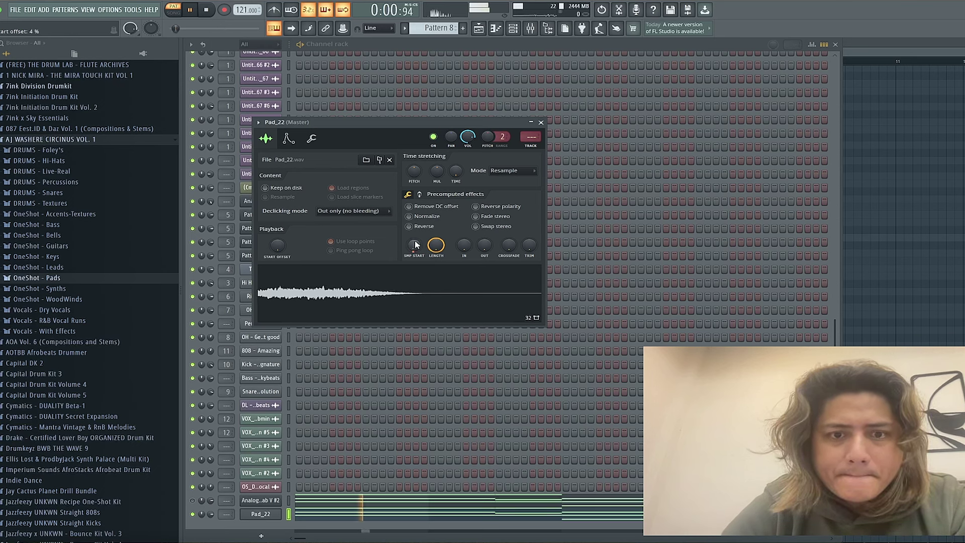
left_click(287, 137)
key("space")
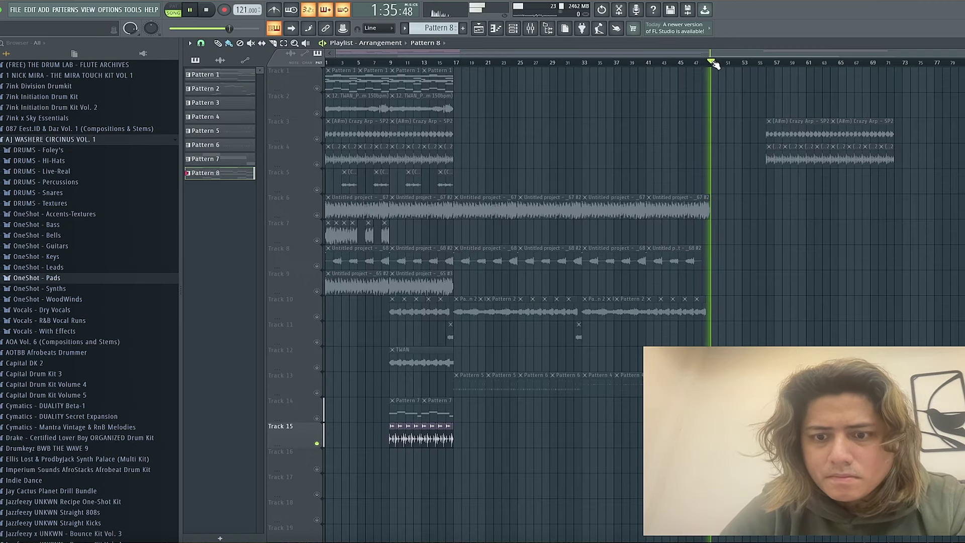
Check the channel rack while the song plays from bar 49, and turn Track 14 back on
left_click(515, 26)
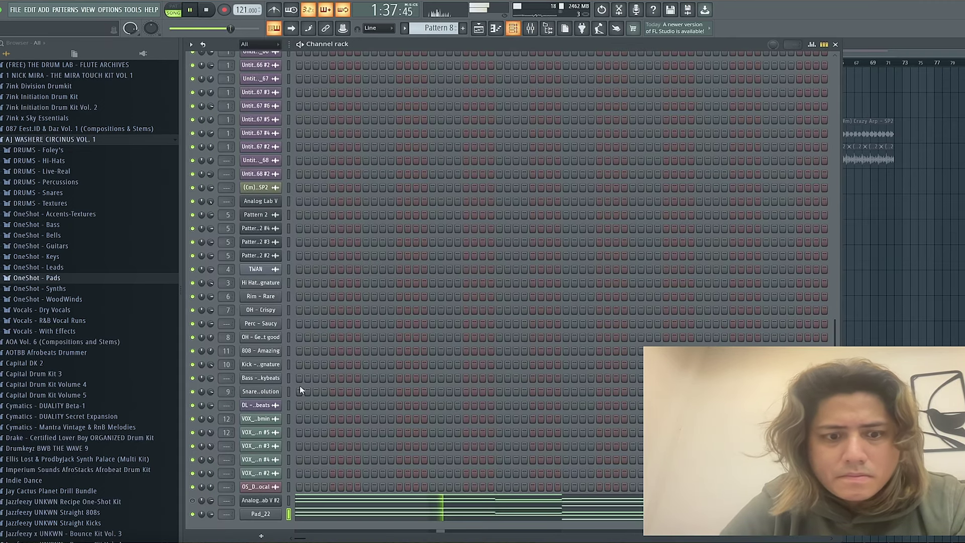
left_click(878, 52)
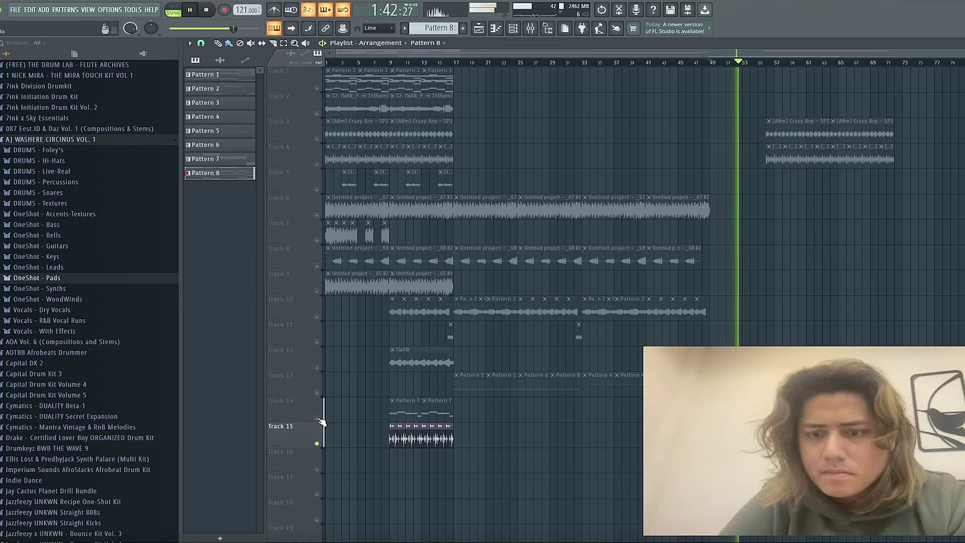
left_click(317, 418)
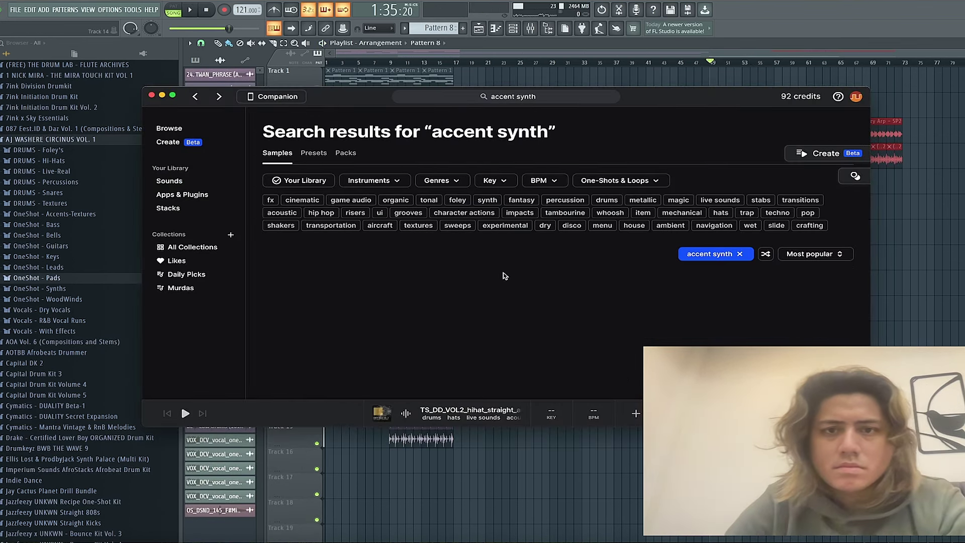
Preview the accent synth results in Splice, get X10_AS_120_synth_arp_loop_martian_F#m and close its channel settings in the project
left_click(316, 297)
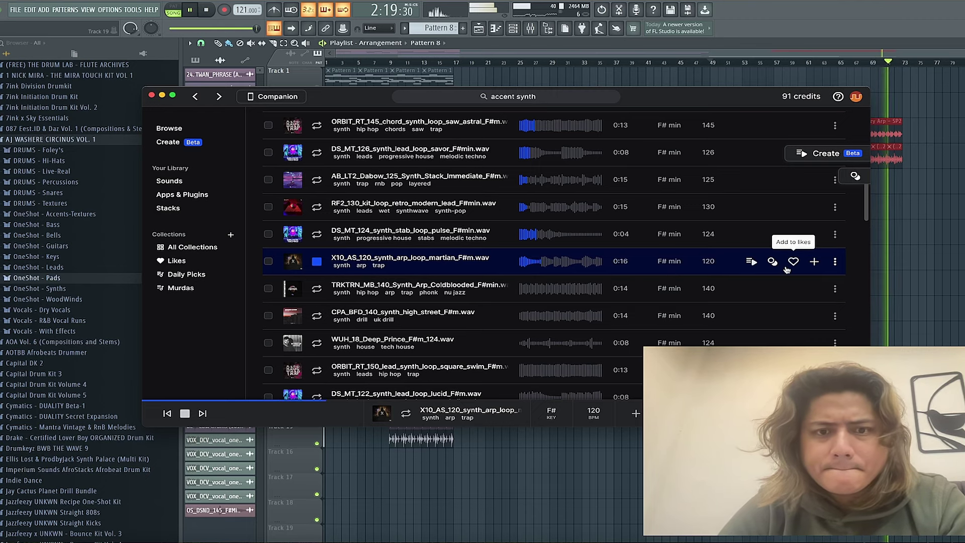
left_click(813, 261)
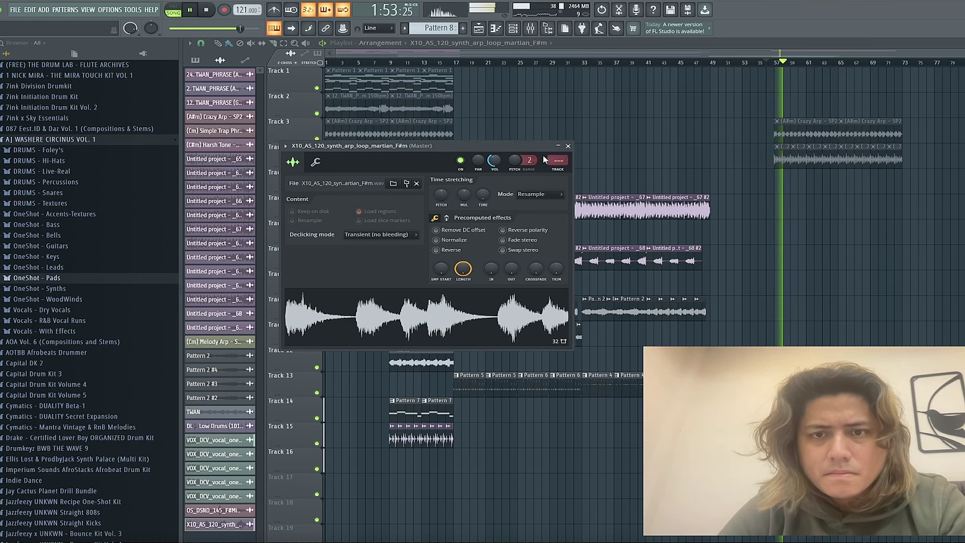
left_click(568, 146)
Switch back to Splice and bring the CPA_OBS_150_synth_vox_fredo_F#m loop into the FL Studio project
left_click(580, 540)
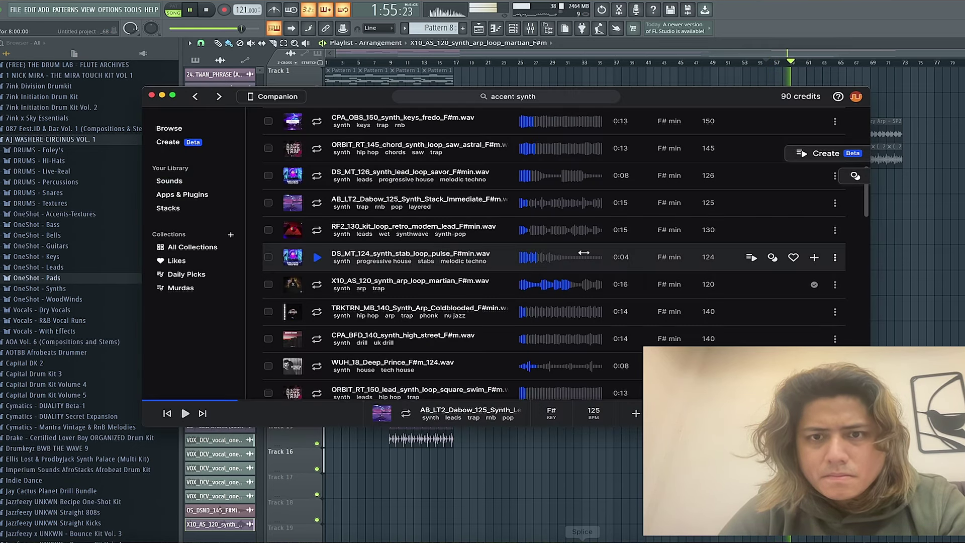
left_click_drag(503, 295, 219, 483)
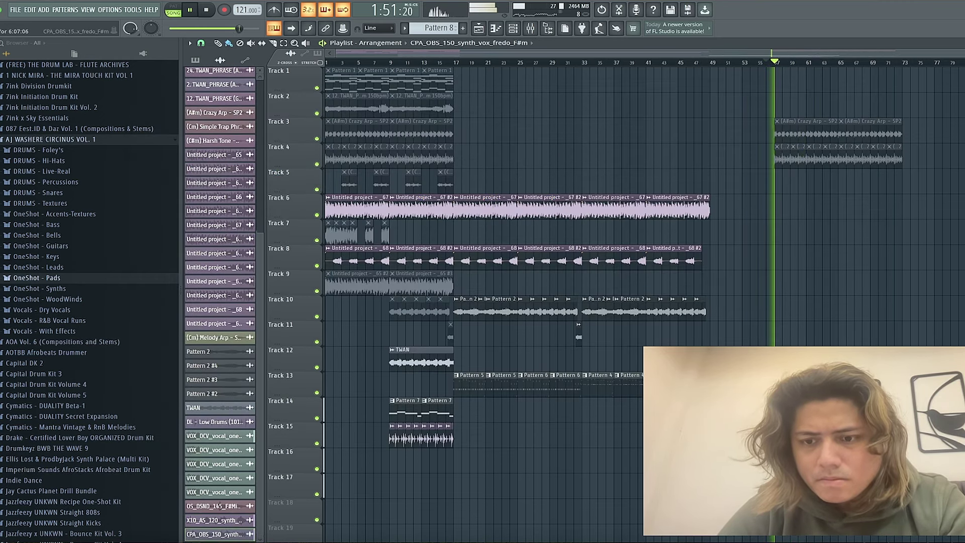
scroll(800, 201, "up", 5)
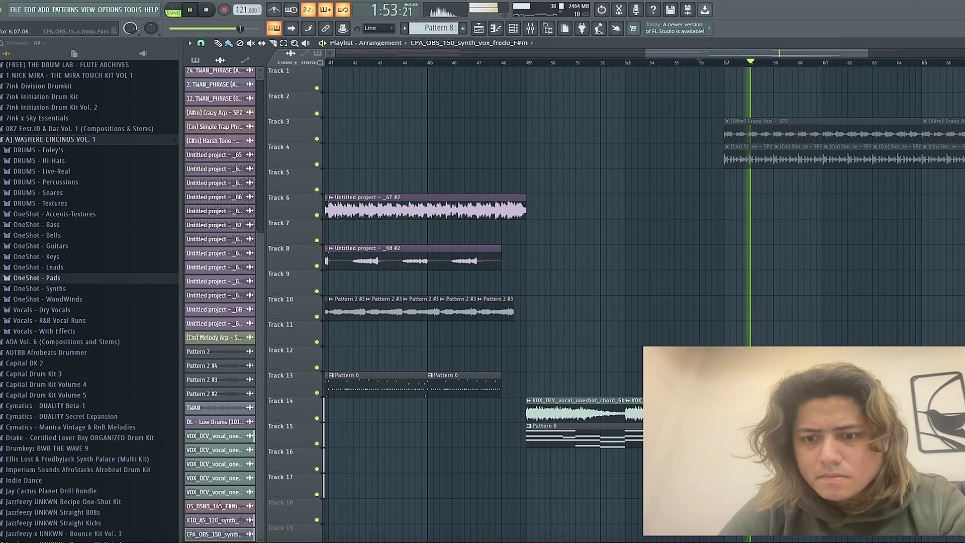
Time-sync the CPA_OBS_150_synth_vox_fredo_F#m sample by setting its source tempo to 150 BPM
left_click(220, 534)
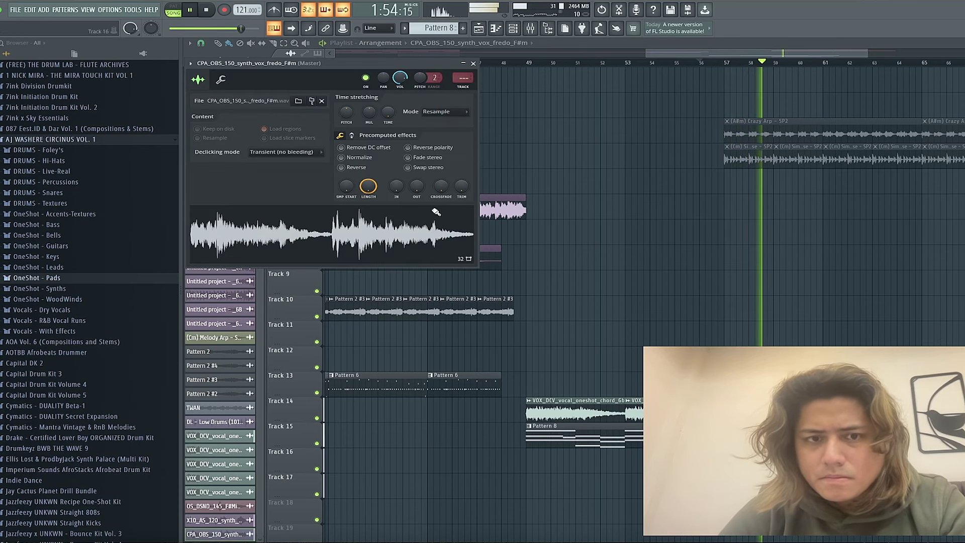
right_click(388, 113)
left_click(410, 136)
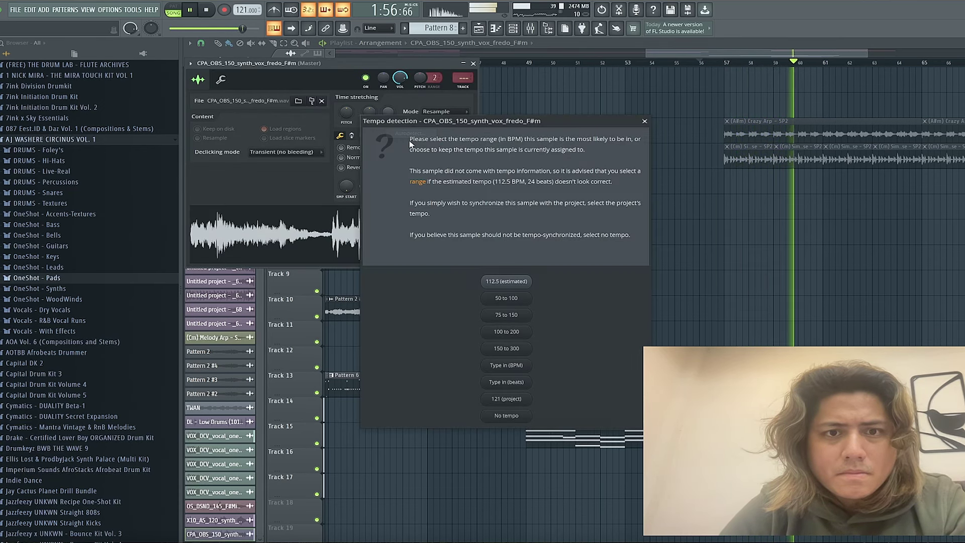
left_click(509, 366)
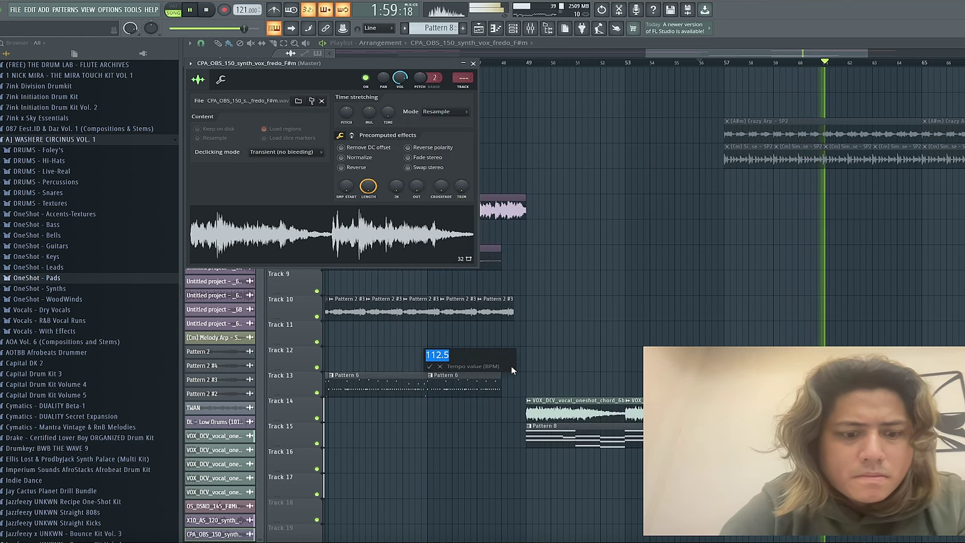
type("150")
key("Return")
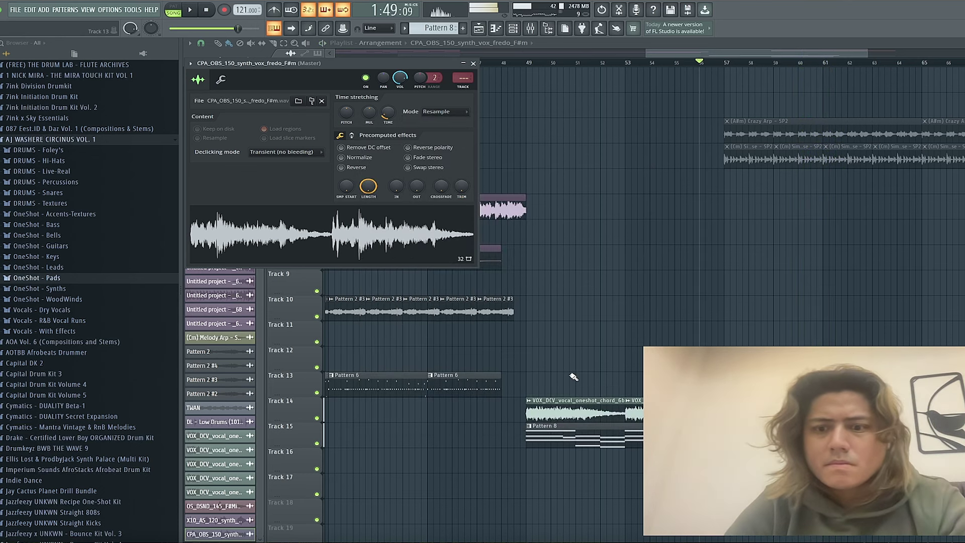
scroll(571, 381, "down", 3)
scroll(571, 302, "down", 2)
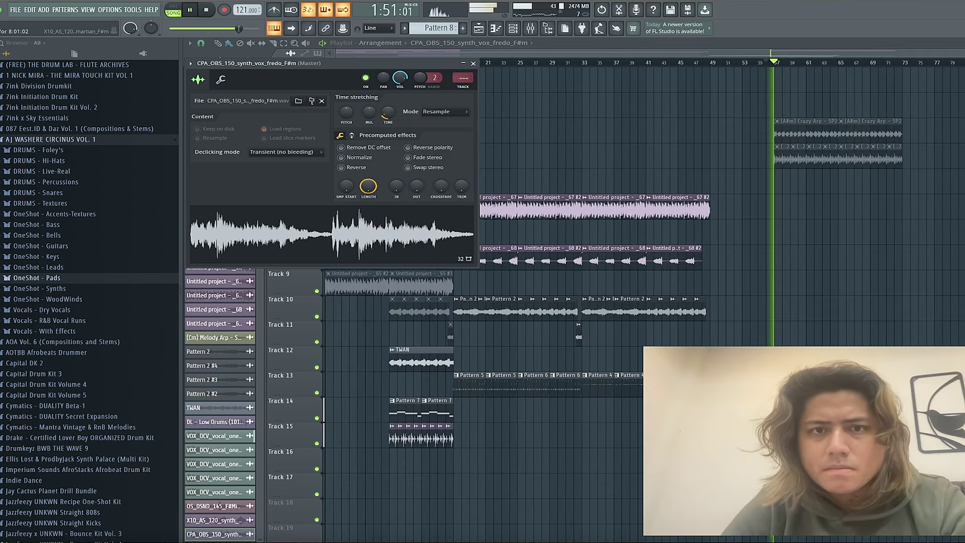
left_click(473, 64)
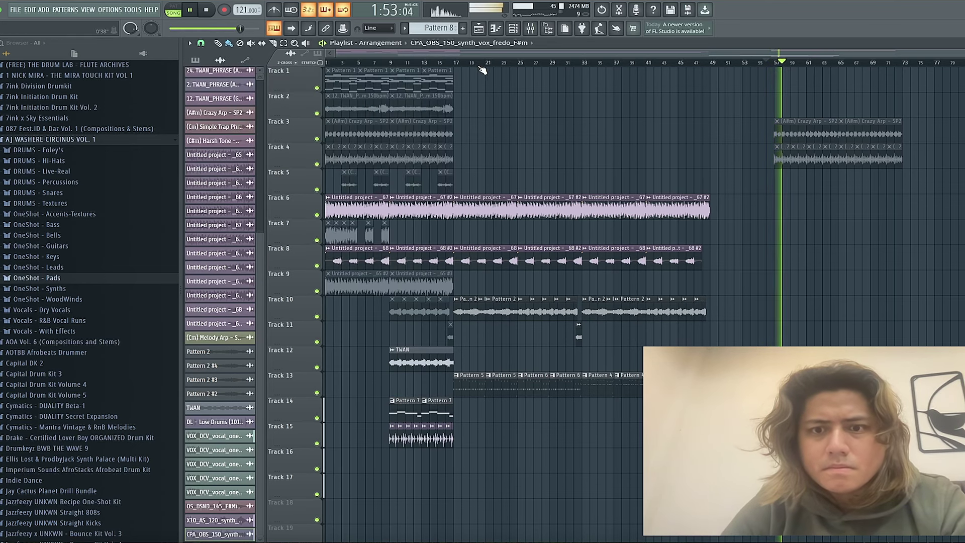
Set the CPA_OBS_150_synth_vox_fredo_F#m sample's time-stretching mode to Stretch and listen to it with the song
key("space")
left_click(431, 173)
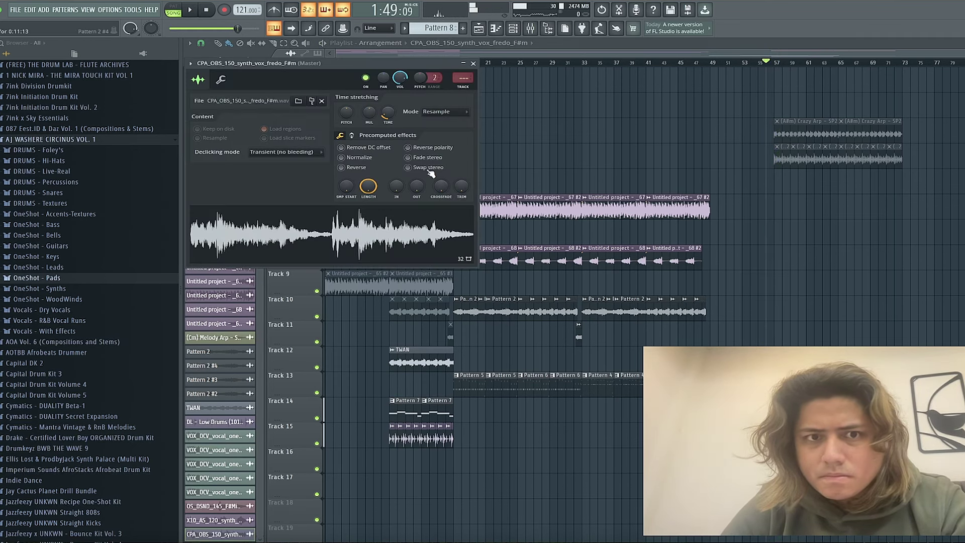
left_click(427, 112)
left_click(430, 137)
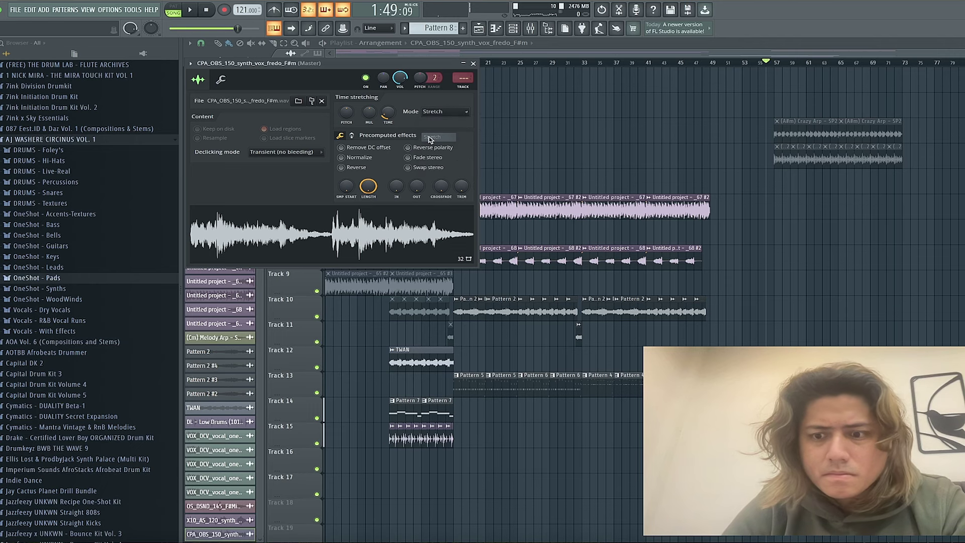
key("space")
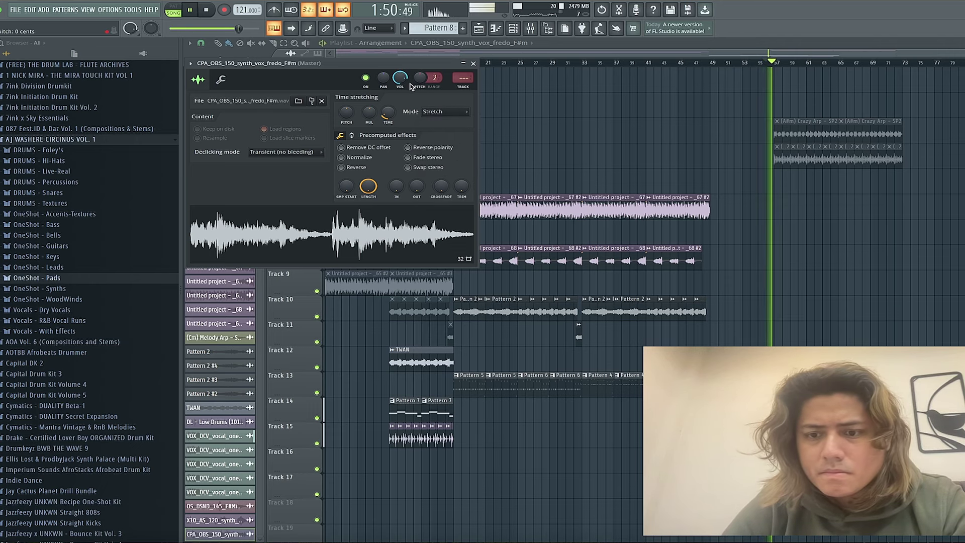
left_click(473, 63)
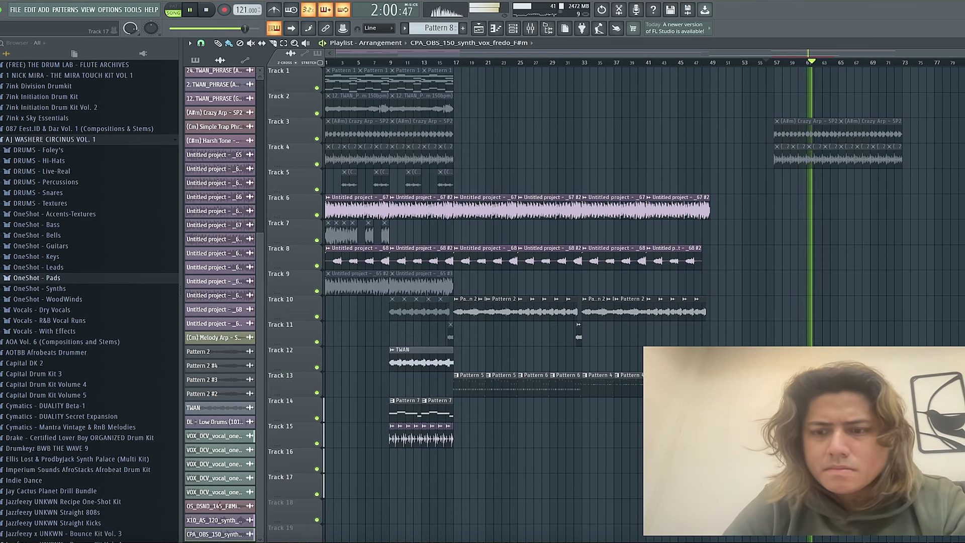
Set the second CPA_OBS_150_synth_vox_fredo_F#m copy's pitch range to 12 and try its pitch at +1200 cents during playback
scroll(568, 301, "down", 1)
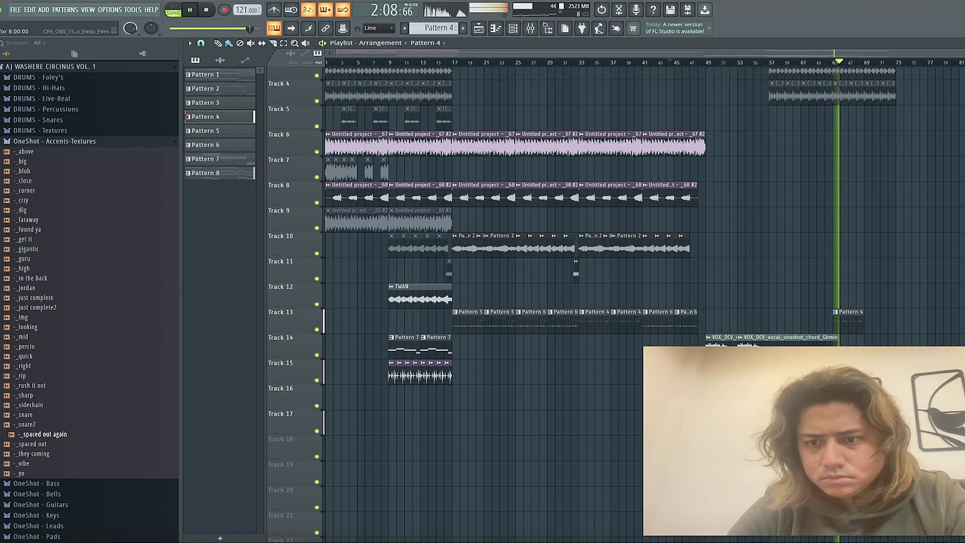
double_click(477, 135)
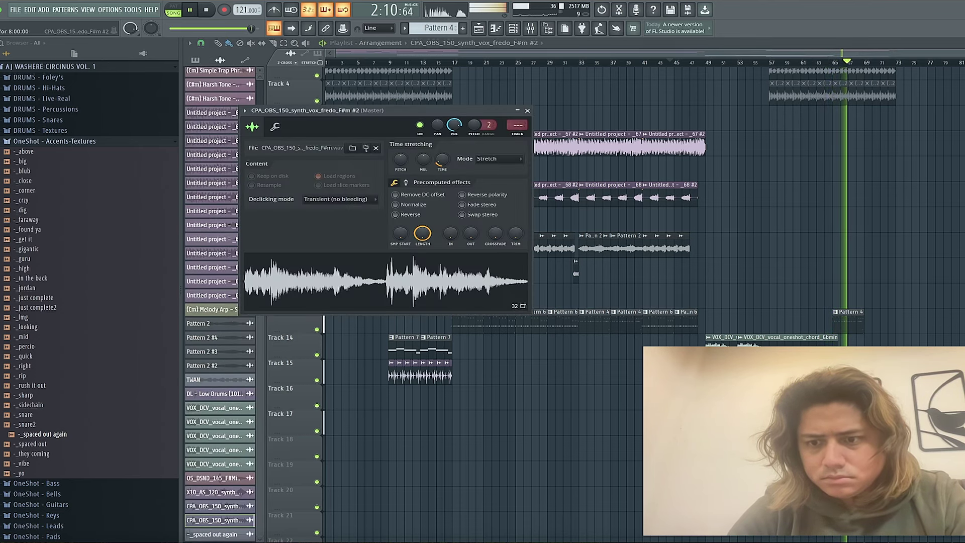
left_click_drag(476, 129, 476, 106)
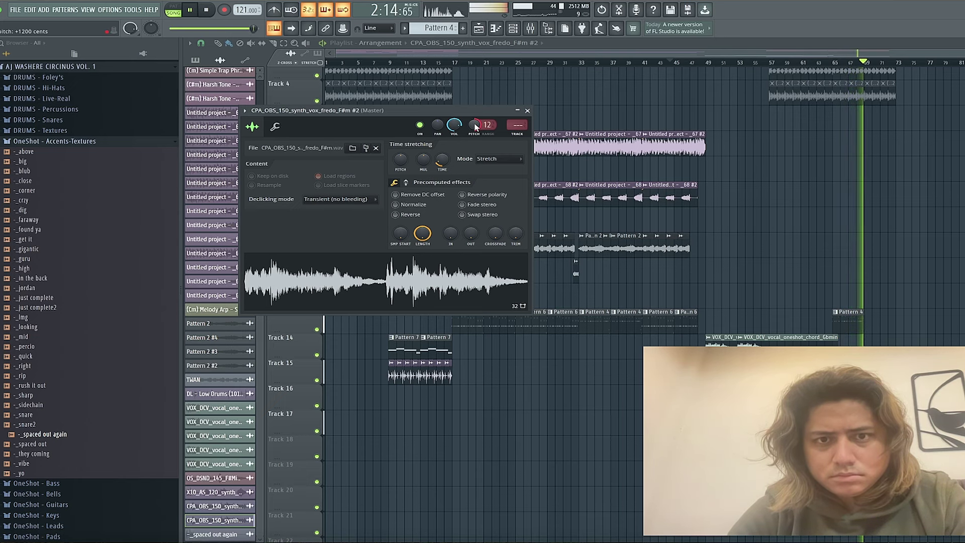
left_click(528, 111)
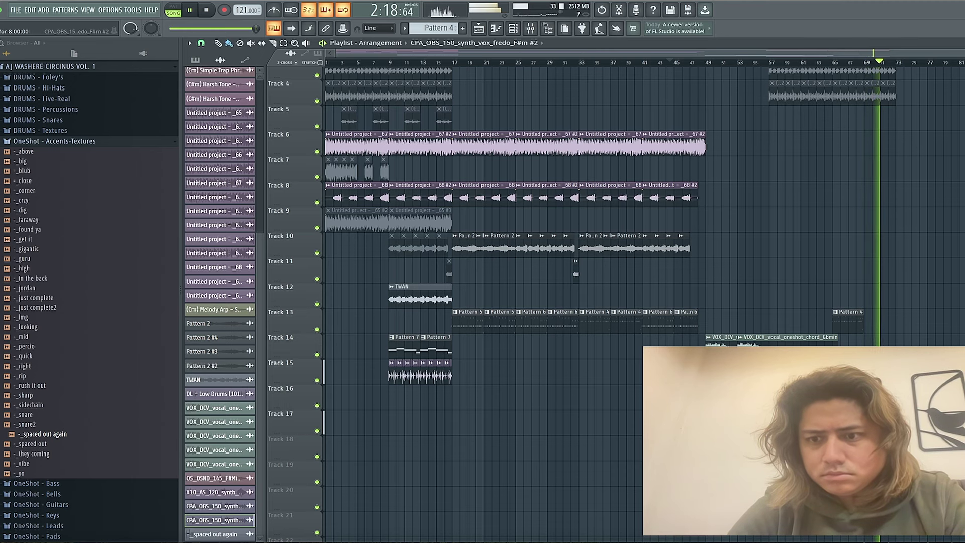
left_click(189, 40)
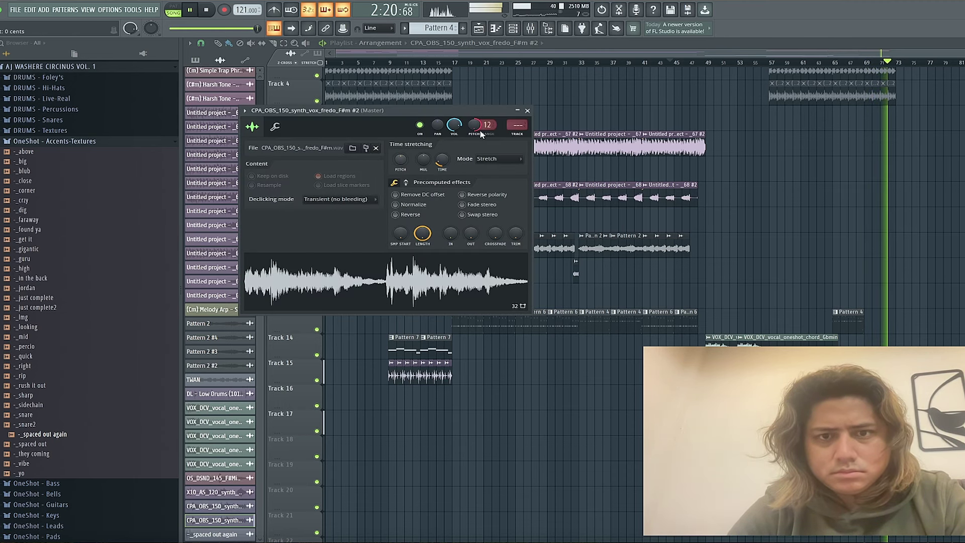
left_click(528, 110)
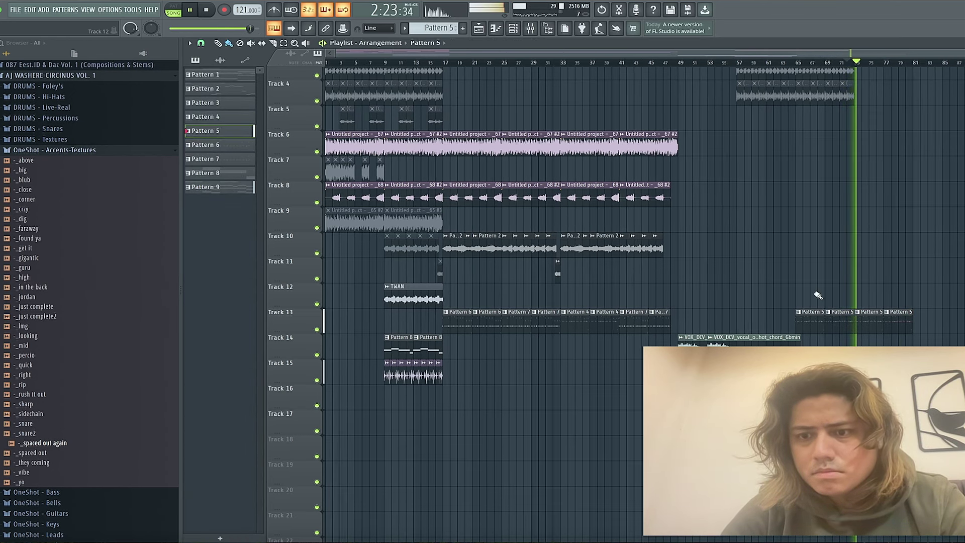
Clone the chord pattern as Pattern 10, transpose its chords up one octave, and listen with Pad_22's notes open
key("space")
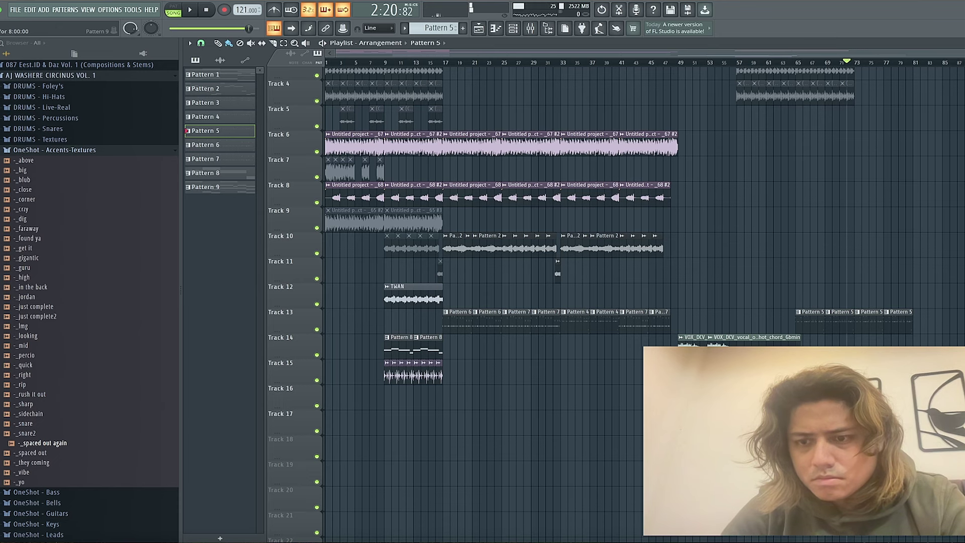
key("ctrl+shift+c")
key("F7")
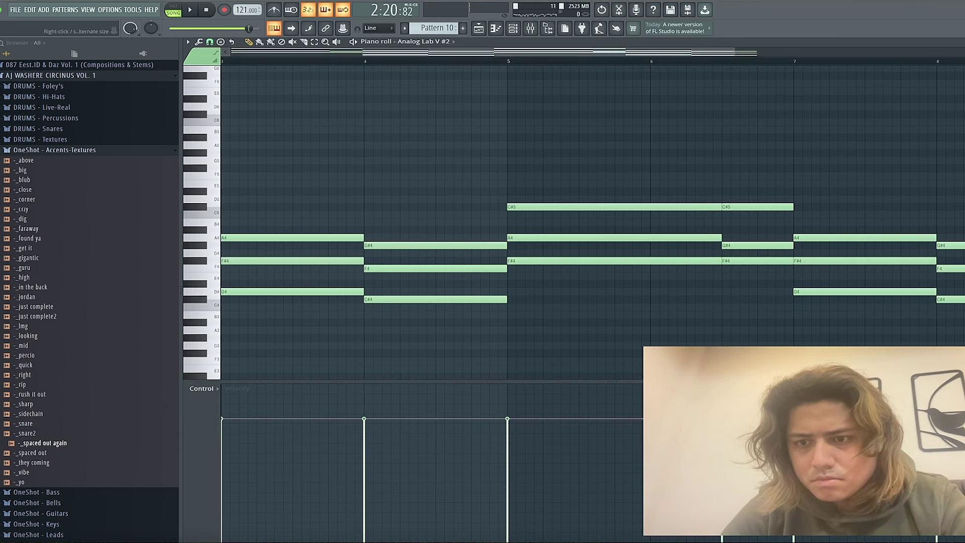
key("ctrl+Up")
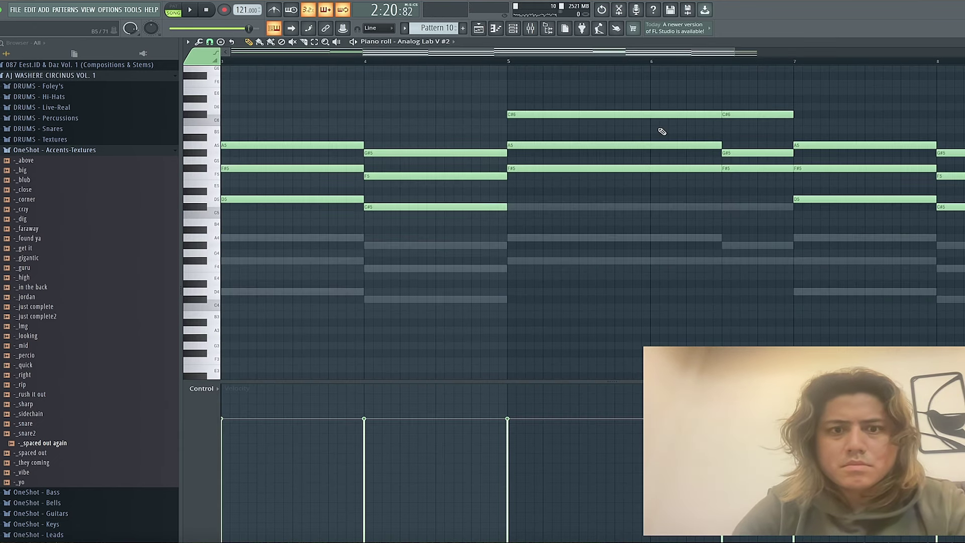
left_click(514, 30)
left_click(349, 504)
key("space")
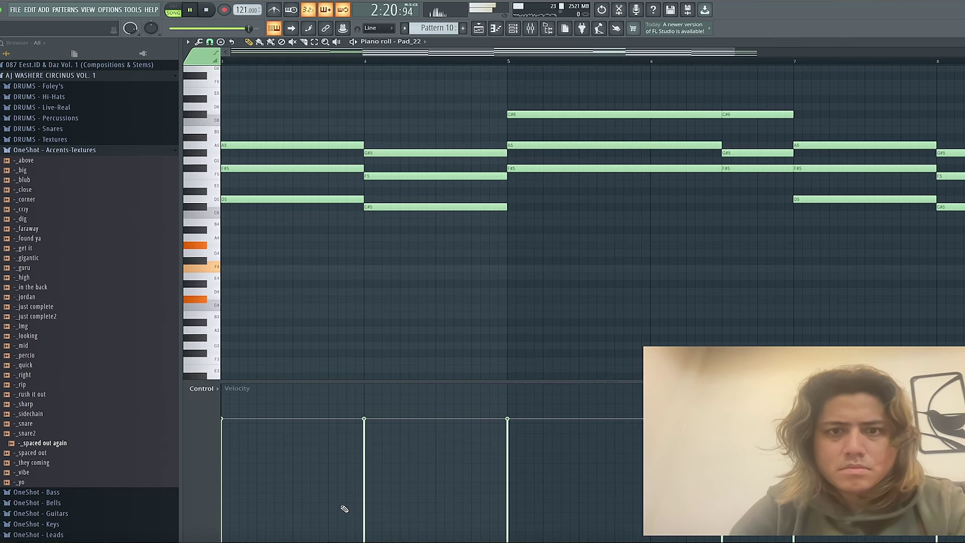
Duplicate the last pair of Pattern 5 drum clips on Track 13 twice, extending the drums to bar 97
left_click(480, 30)
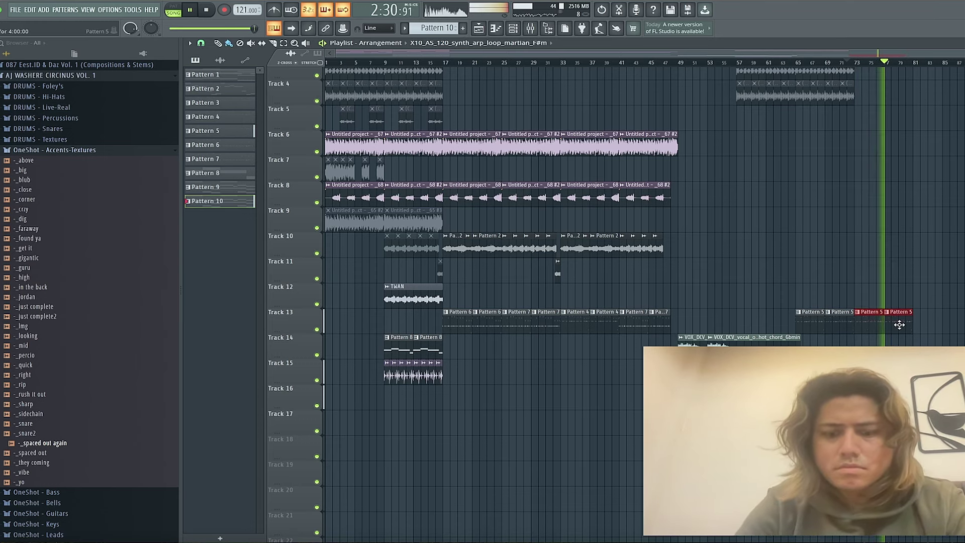
key("ctrl+b")
scroll(899, 325, "down", 1)
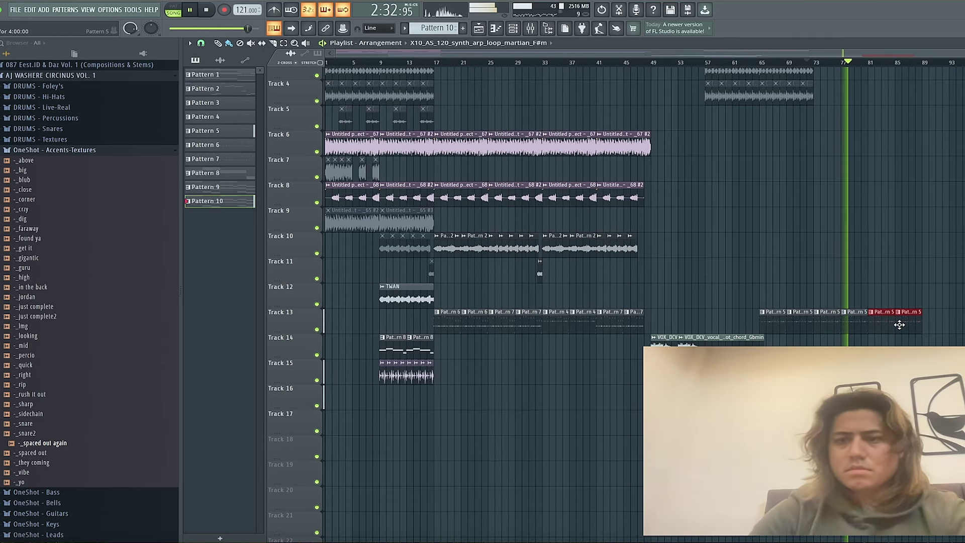
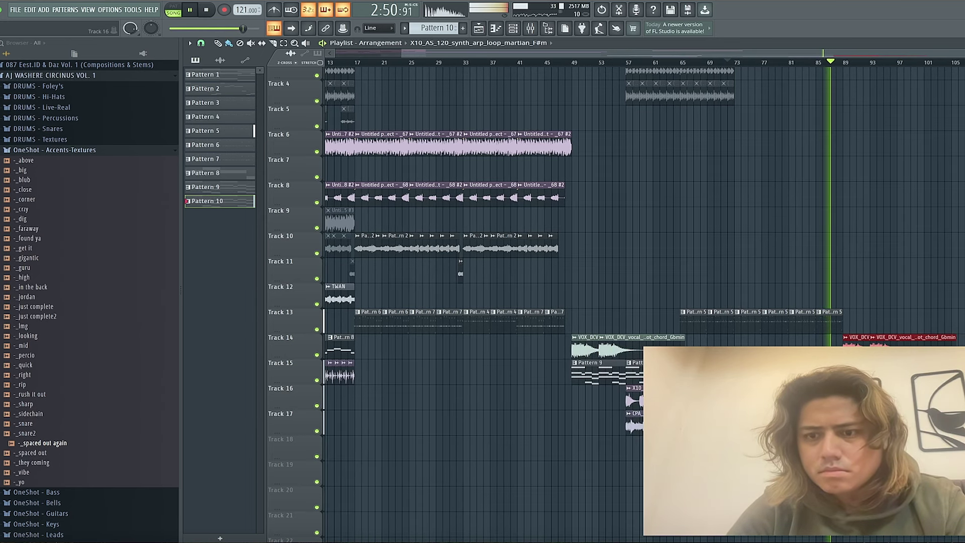
left_click_drag(857, 327, 799, 324)
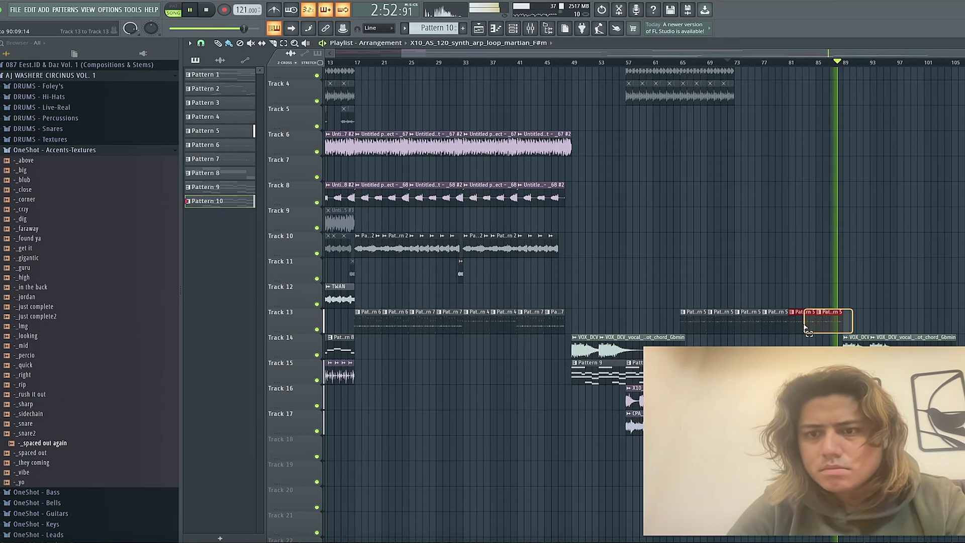
key("ctrl+b")
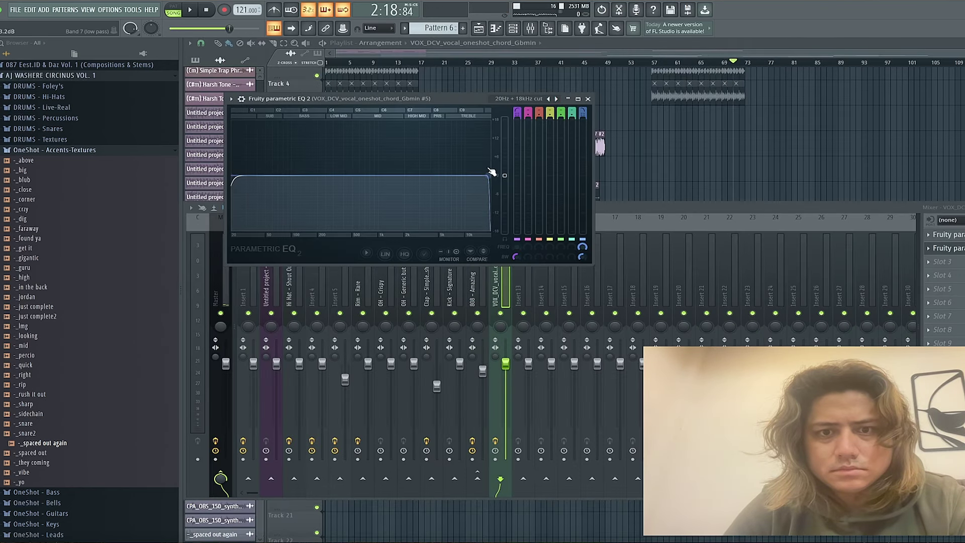
Cut the highs and lows of the VOX_DCV_vocal_oneshot_chord_Gbmin mixer track with Fruity parametric EQ 2, listening from bar 89
left_click_drag(491, 175, 426, 175)
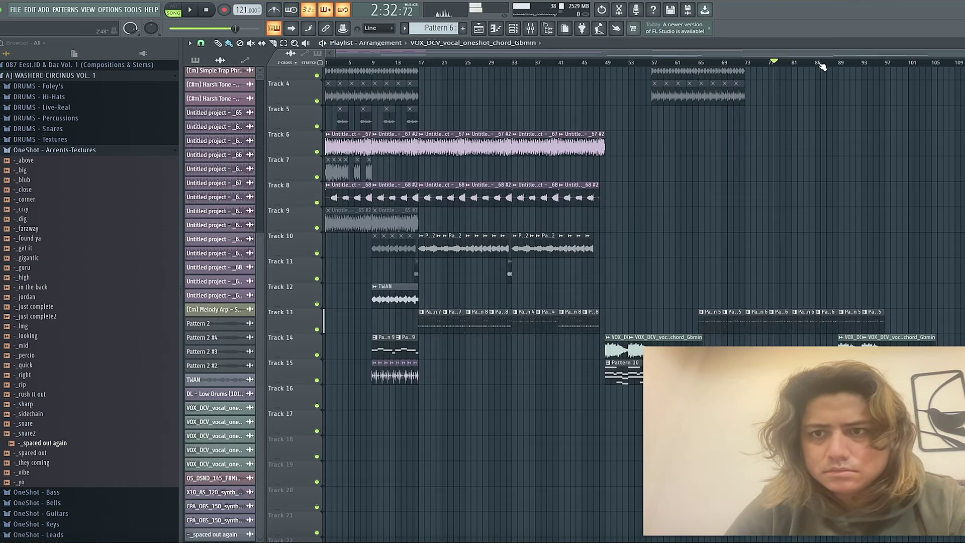
left_click(837, 62)
key("space")
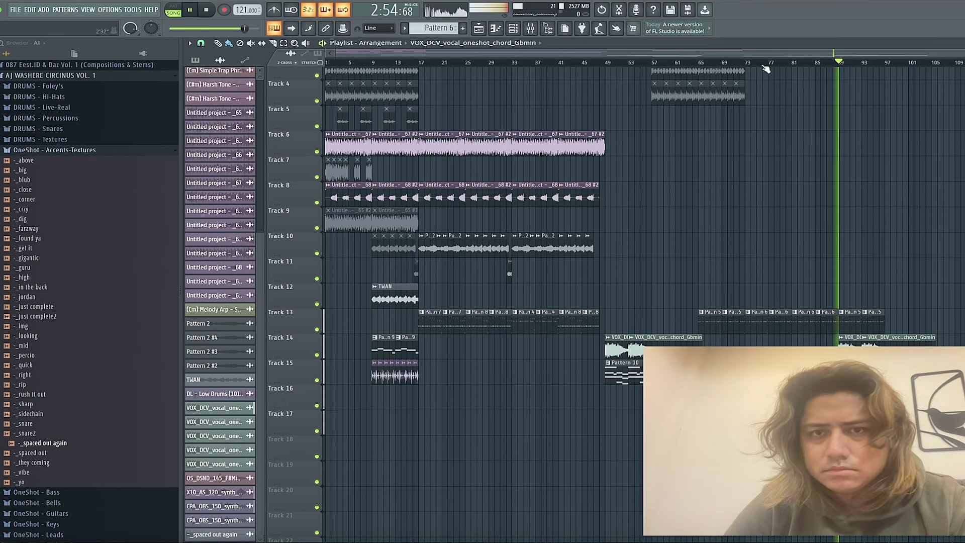
left_click(532, 31)
left_click(958, 248)
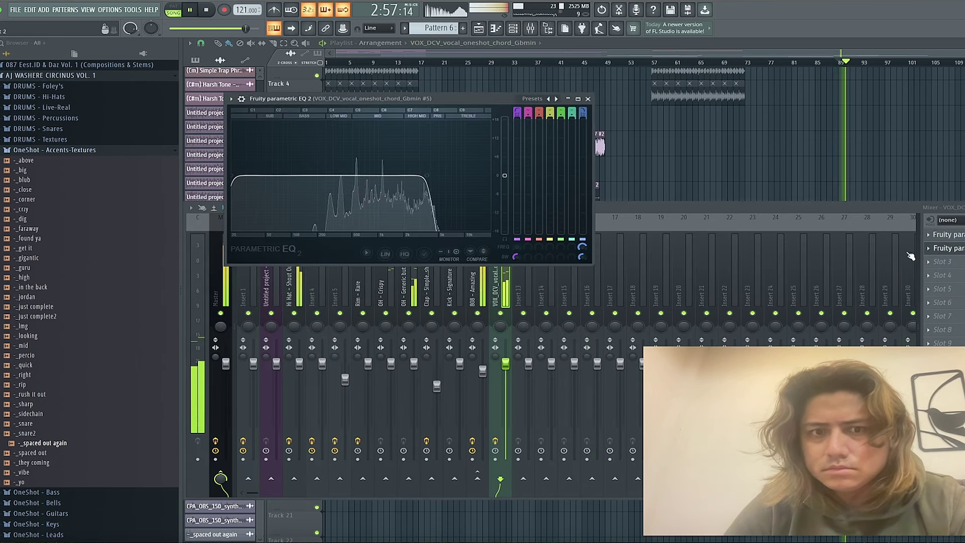
left_click_drag(419, 175, 424, 175)
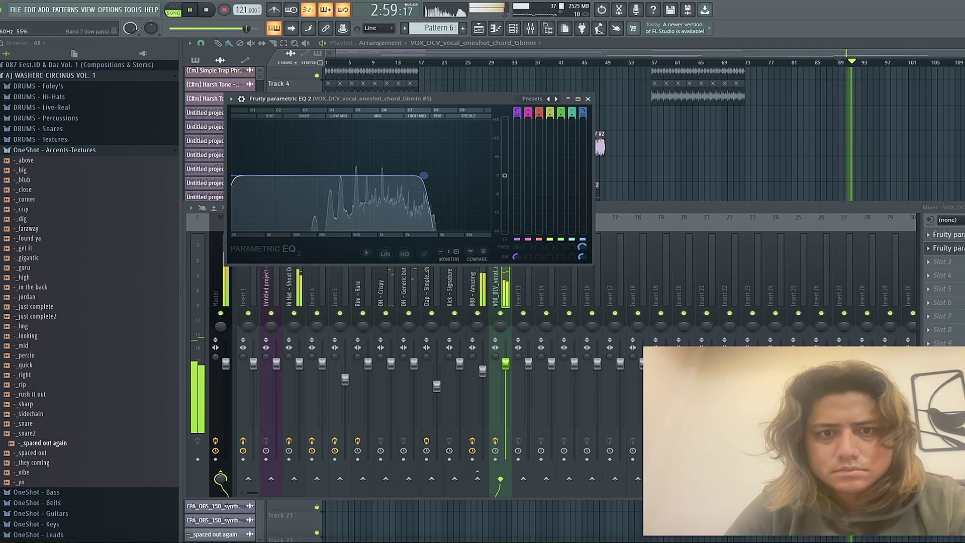
left_click_drag(232, 175, 326, 174)
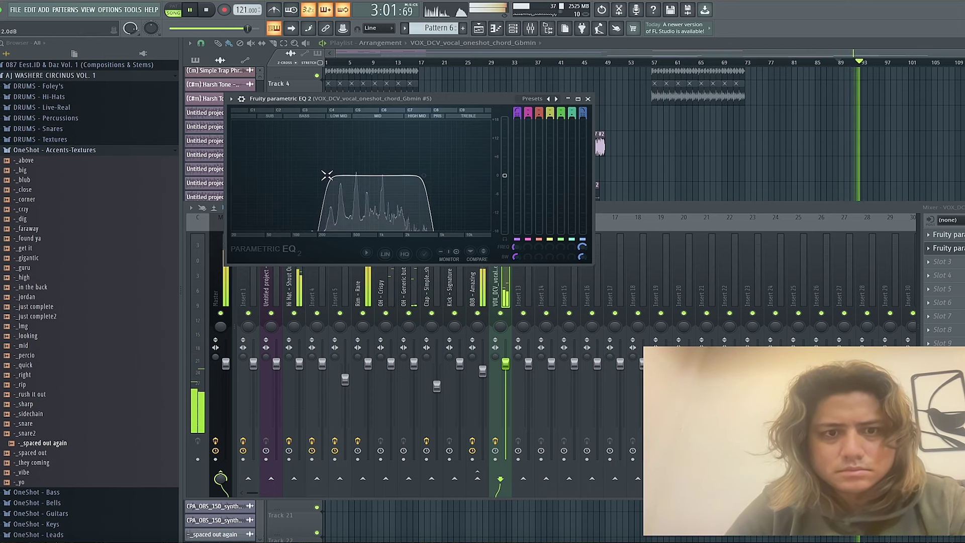
left_click(588, 99)
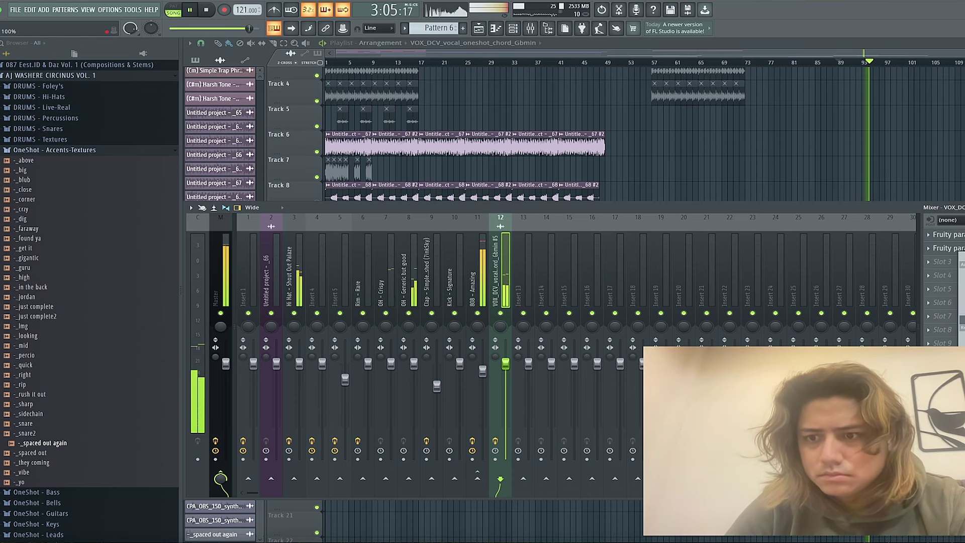
key("F9")
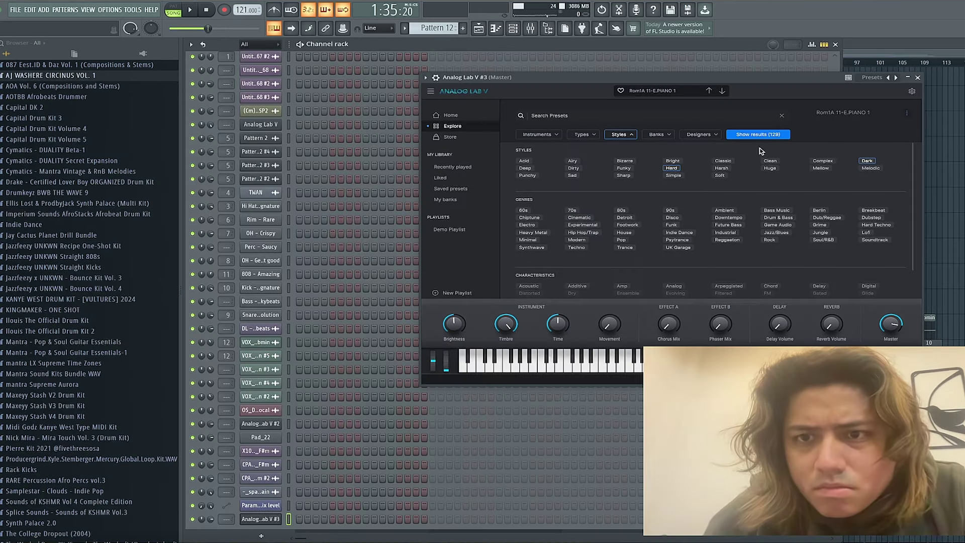
Load the Crowling Bass preset from the Bass, Hard and Dark results in Analog Lab V #3 and open its piano roll
left_click(760, 134)
left_click(555, 173)
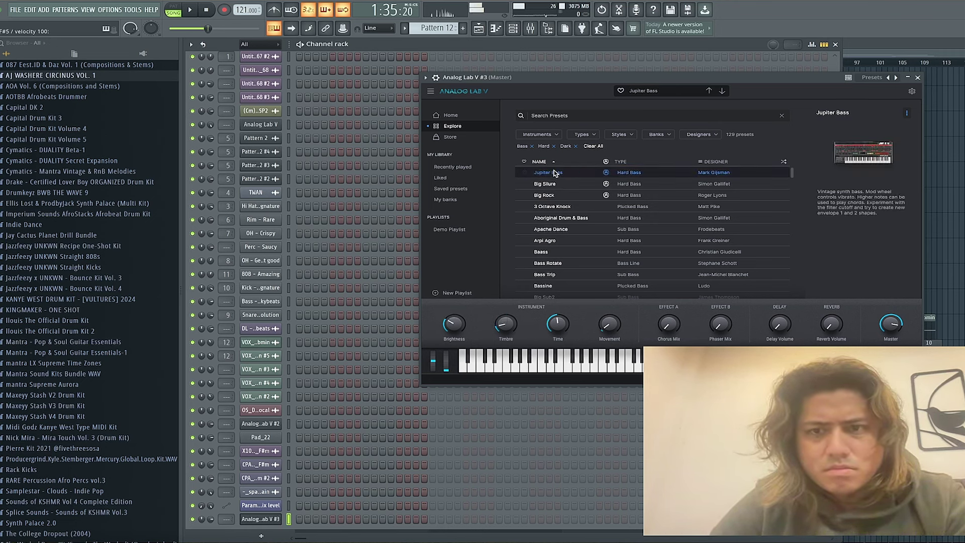
scroll(603, 226, "down", 3)
left_click(637, 250)
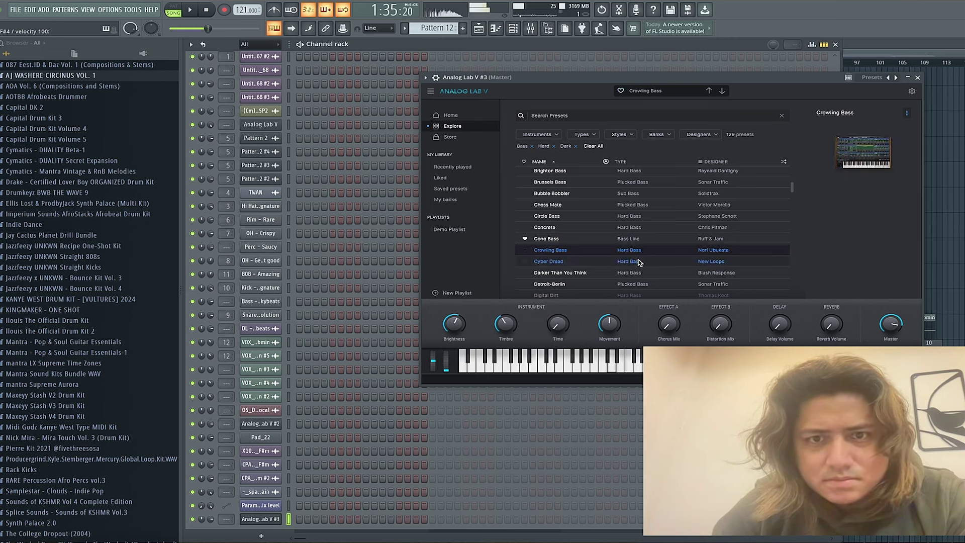
key("F7")
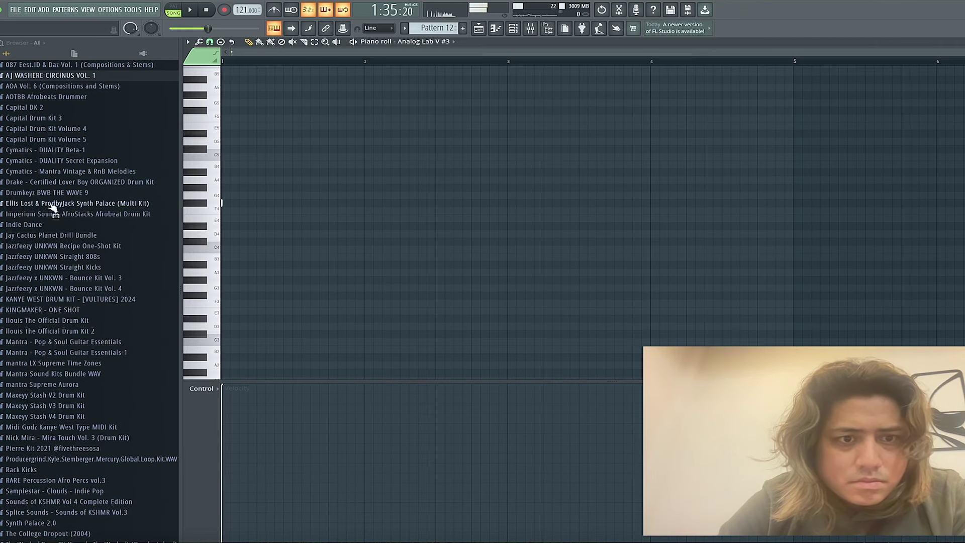
Enter the Analog Lab V #3 bass notes: F#4 over bars 1 and 2, D4 from bar 3 and C#4 from bar 4
left_click_drag(223, 202, 508, 210)
key("space")
key("space")
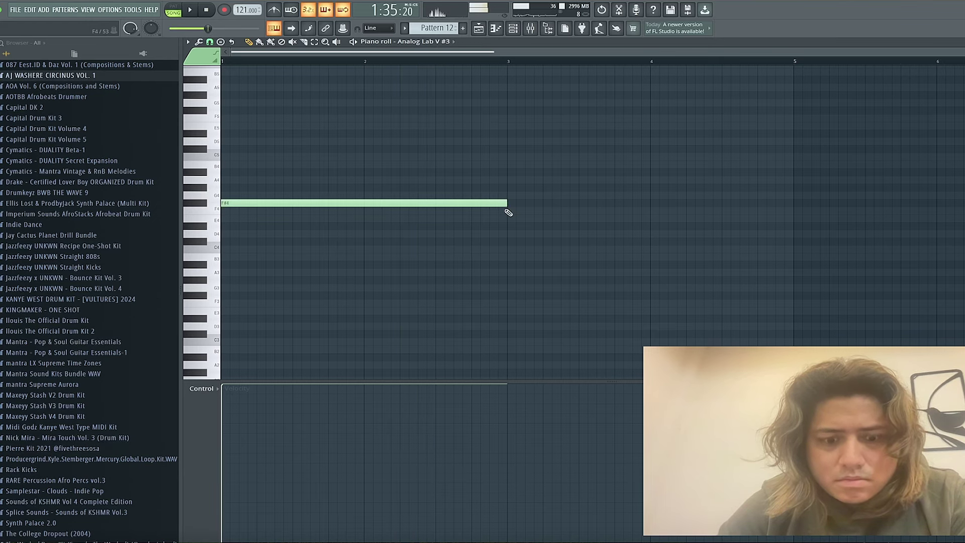
left_click(508, 234)
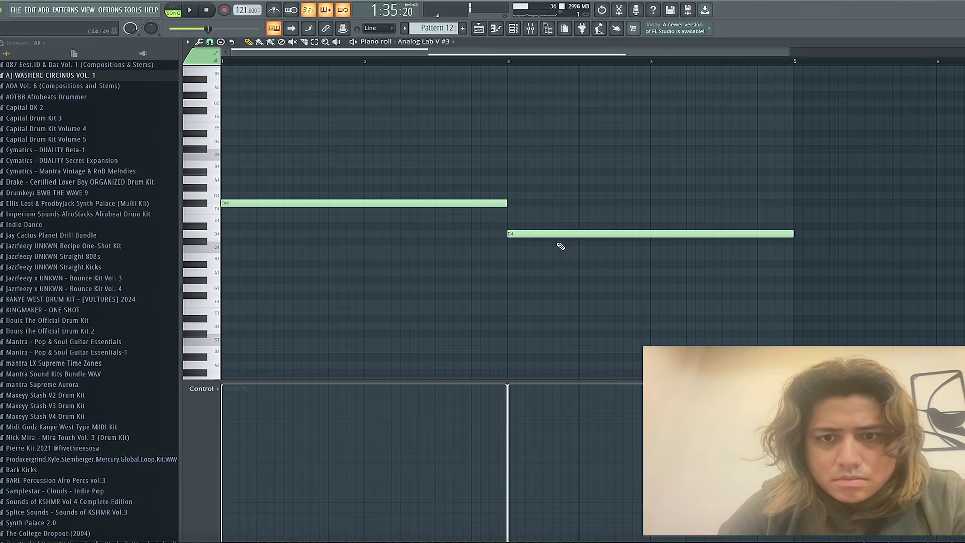
left_click(647, 242)
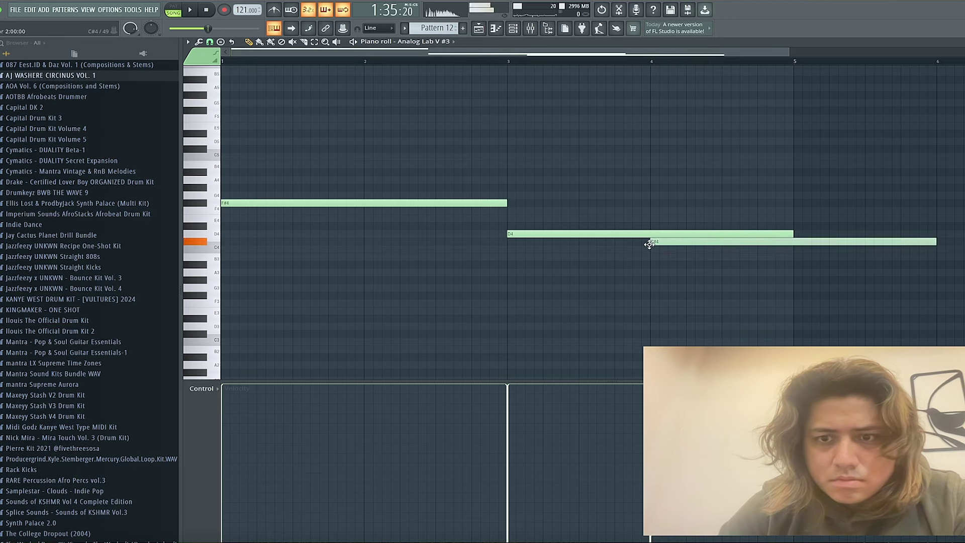
Remove the overlap between the bass notes with quick legato, slice the C#4 note at bar 5 and delete its second half
key("space")
left_click_drag(943, 195, 301, 276)
key("ctrl+l")
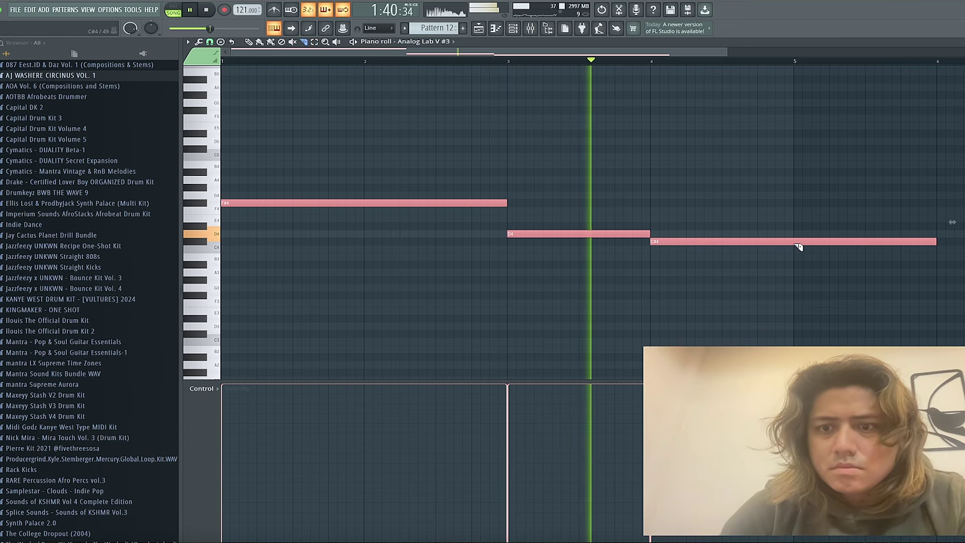
left_click(796, 245)
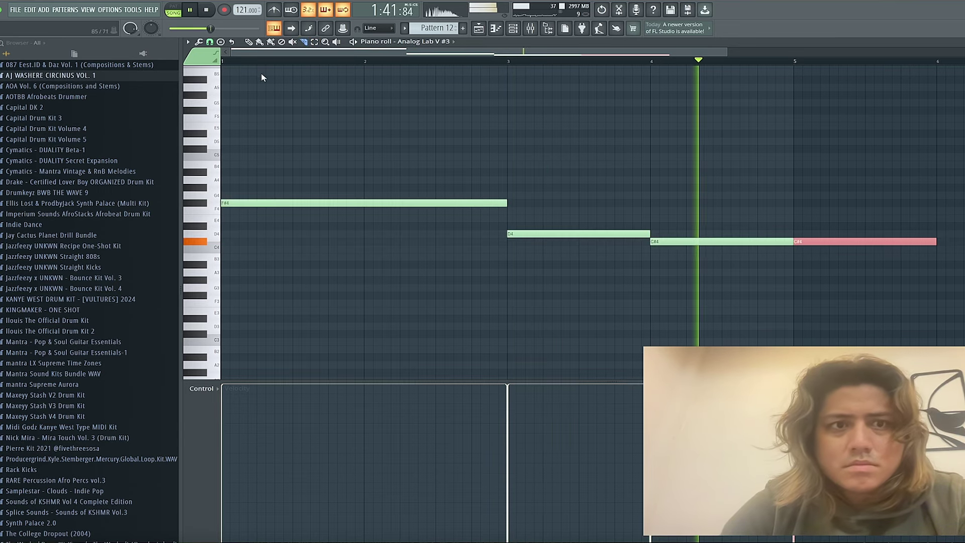
left_click(249, 42)
key("space")
right_click(811, 240)
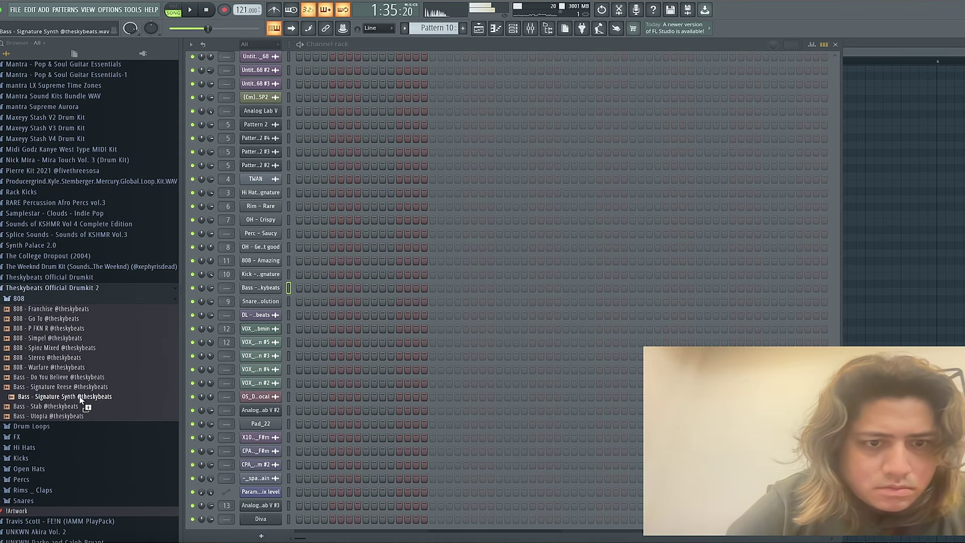
Load the Bass - Signature Synth sample from Theskybeats Official Drumkit 2's 808 folder into the channel rack
mouse_move(80, 399)
left_mouse_down()
mouse_move(204, 327)
mouse_move(225, 302)
left_mouse_up()
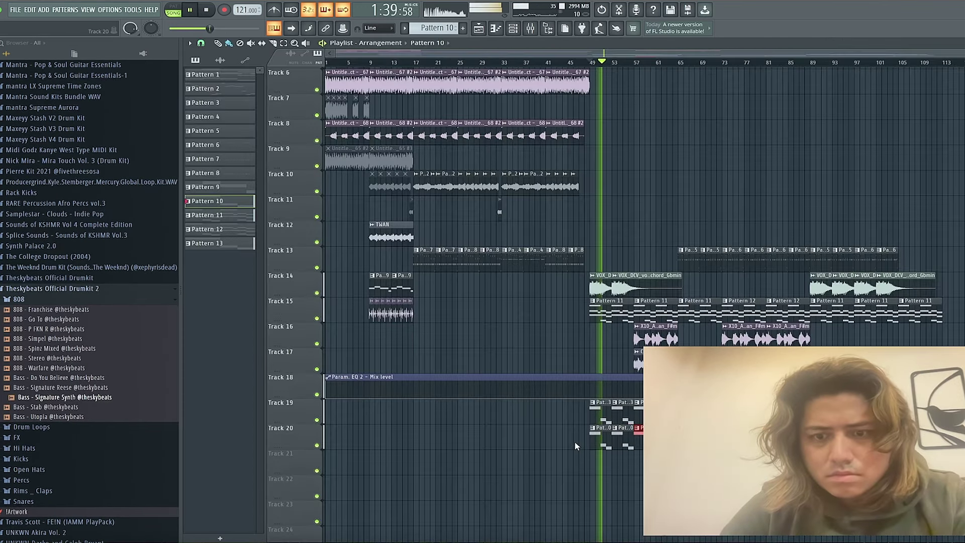
key("F6")
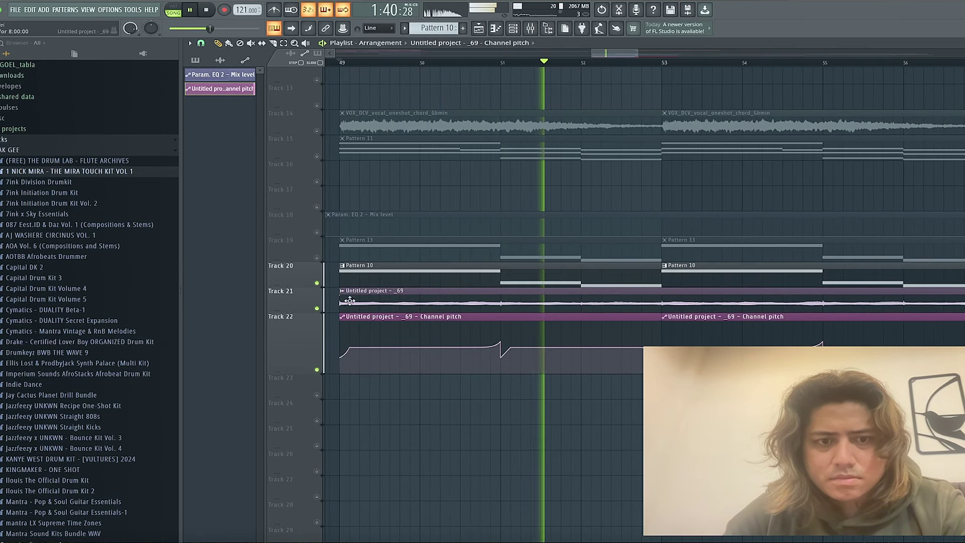
Unmute Track 19 and the vocal chords on Track 14 while playing the section from bar 49
left_click(317, 257)
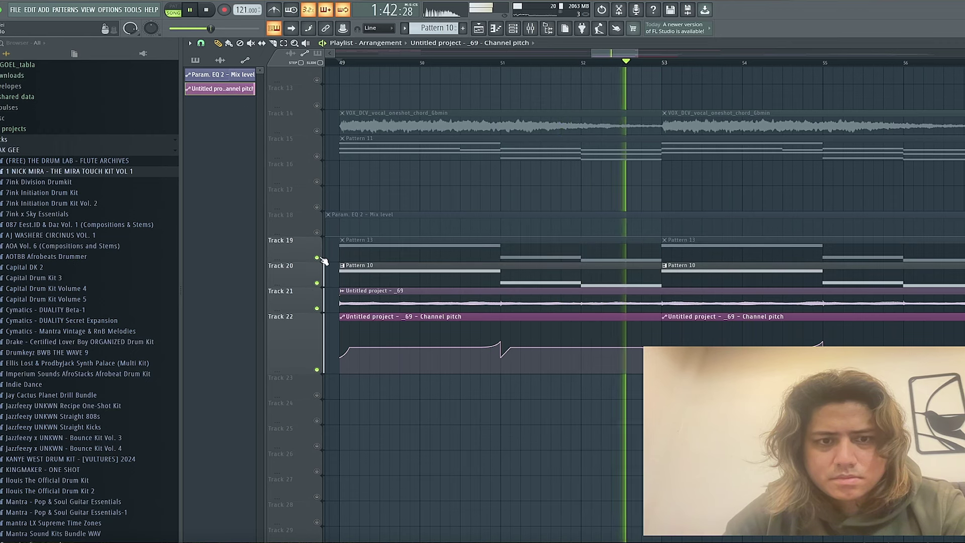
scroll(488, 276, "down", 2)
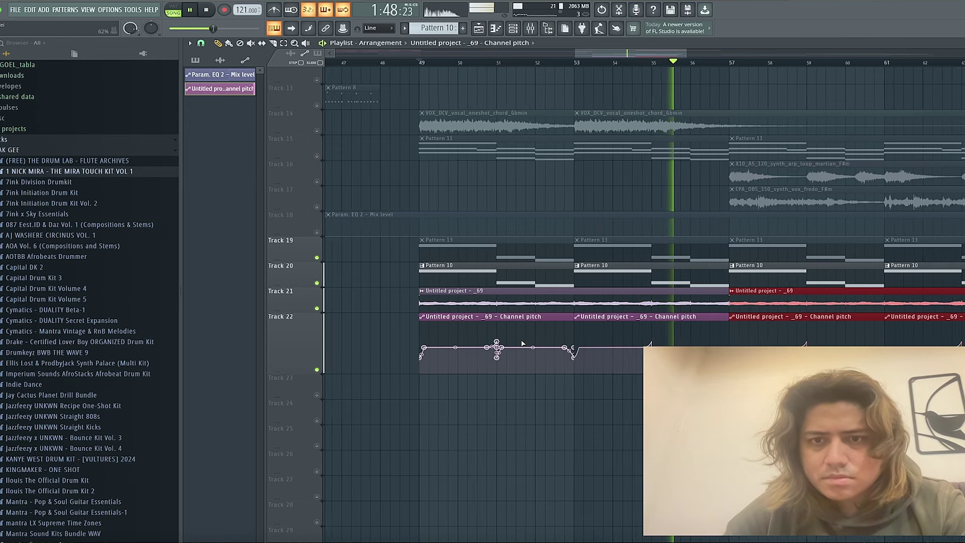
scroll(522, 343, "down", 2)
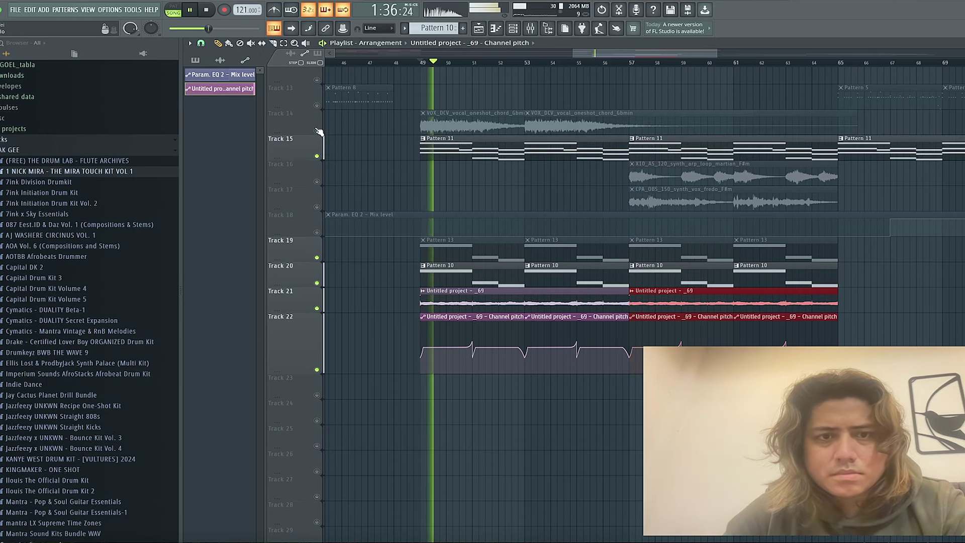
left_click(317, 131)
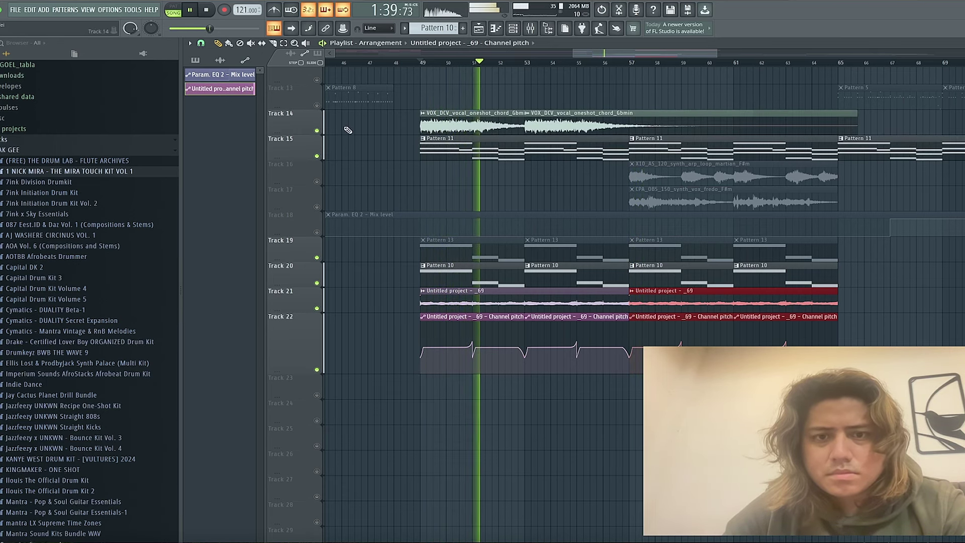
Unmute Tracks 16, 17 and 18 and the drums on Track 13, listening to the fuller arrangement
scroll(455, 124, "down", 2, "ctrl")
scroll(455, 124, "down", 3, "ctrl")
left_click(316, 182)
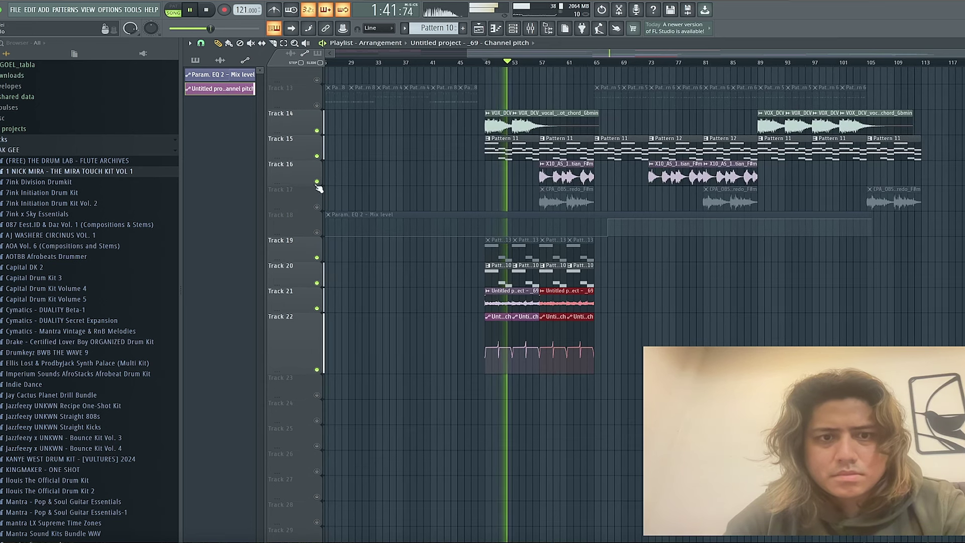
left_click(317, 206)
left_click(317, 232)
left_click(317, 106)
scroll(625, 260, "down", 2, "ctrl")
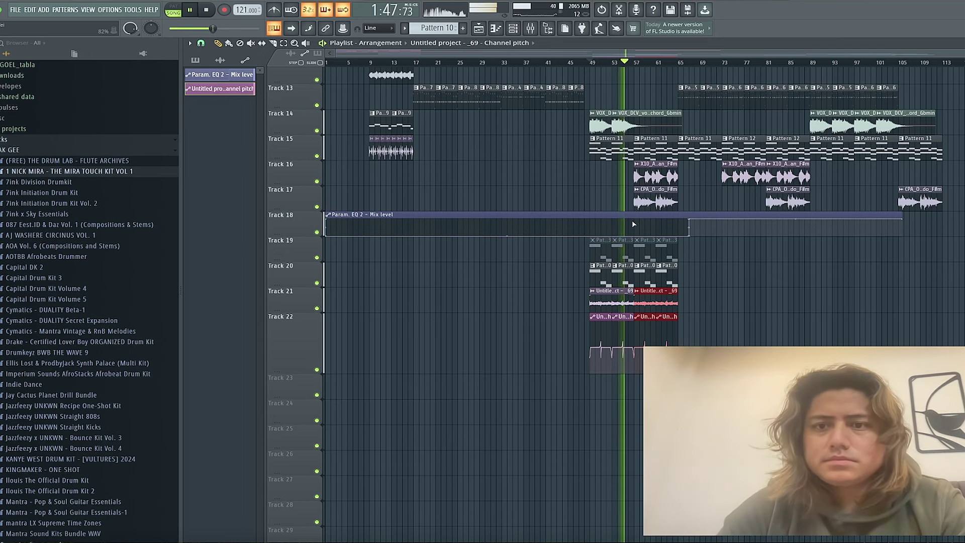
scroll(557, 283, "up", 2, "ctrl")
scroll(557, 283, "up", 1, "ctrl")
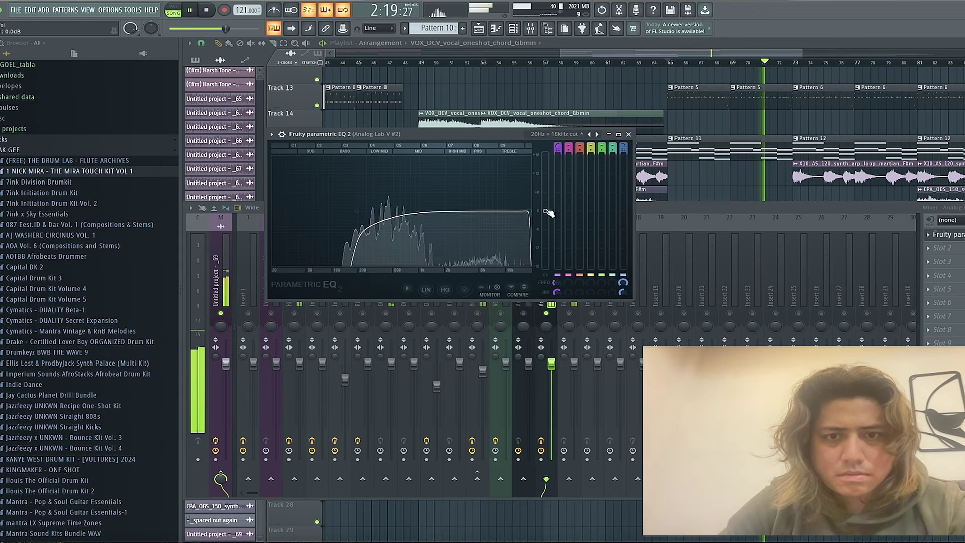
Lower the high-cut frequency in Fruity parametric EQ 2 on the Analog Lab V #2 mixer track and check the curve
left_click_drag(529, 211, 496, 211)
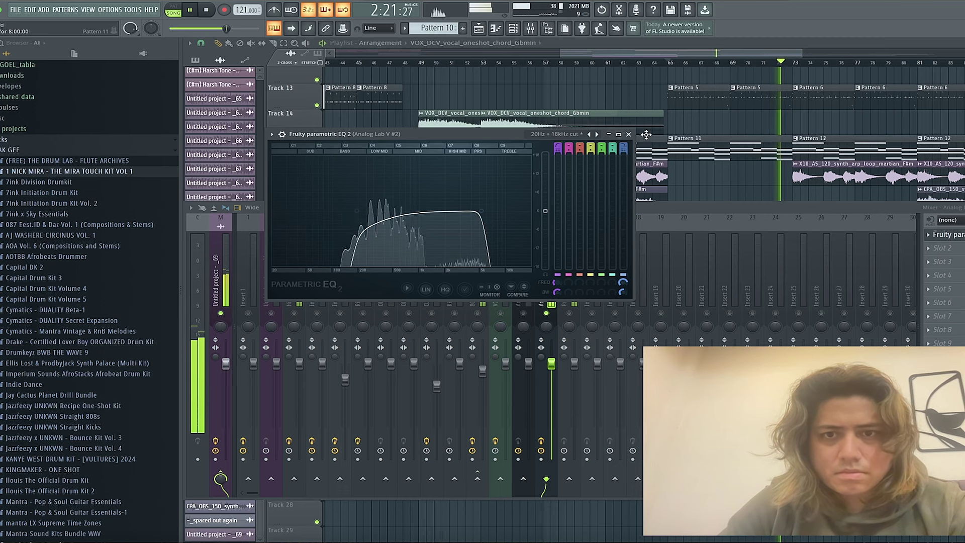
left_click(628, 134)
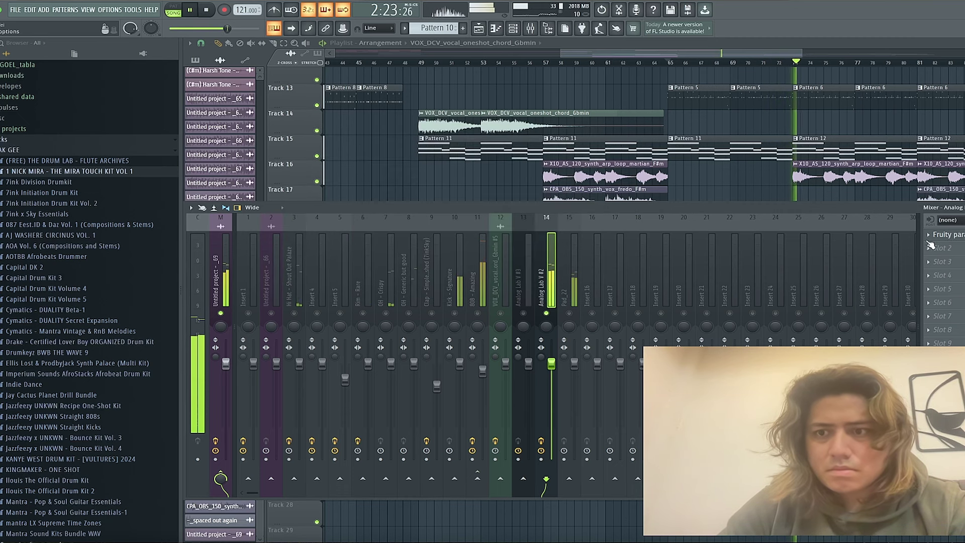
left_click(948, 235)
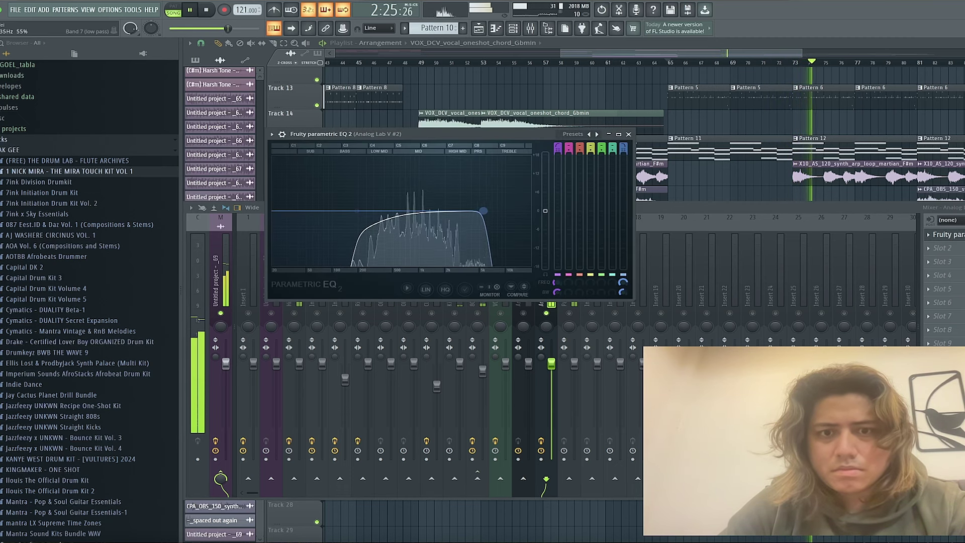
left_click(629, 134)
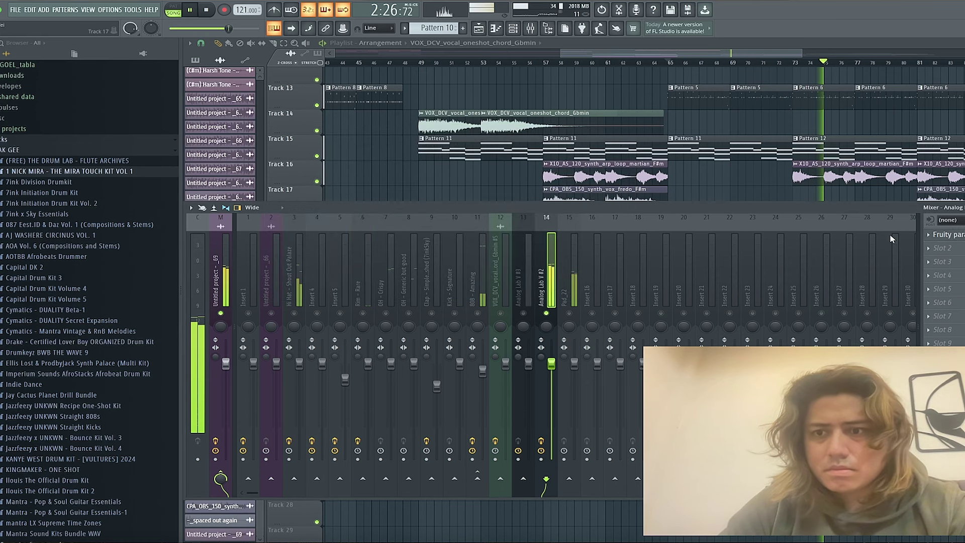
Add RC-20 Retro Color in slot 2 of the Analog Lab V #2 track, with Noise disabled and Space enabled at 34%
left_click(942, 248)
left_click(792, 60)
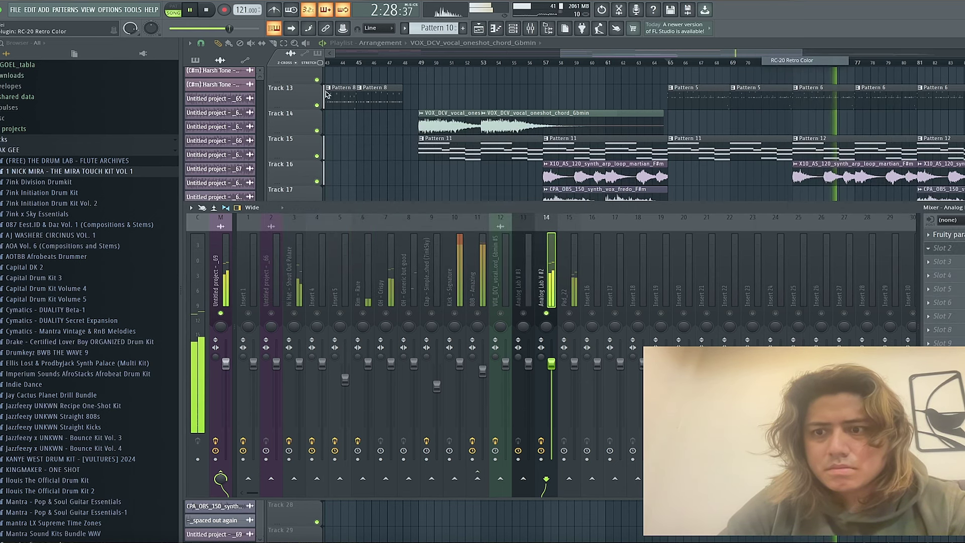
left_click(86, 277)
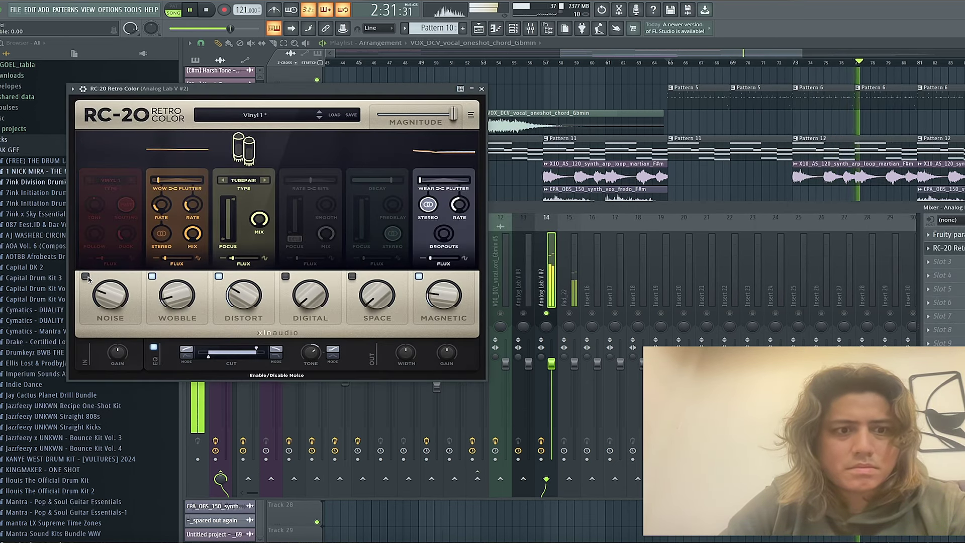
left_click(352, 276)
left_click_drag(377, 296, 408, 252)
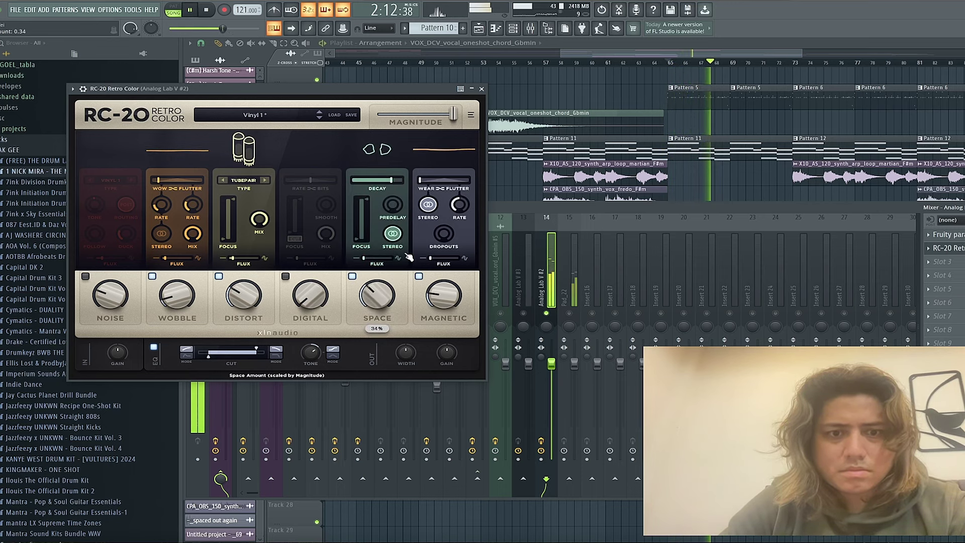
left_click(481, 89)
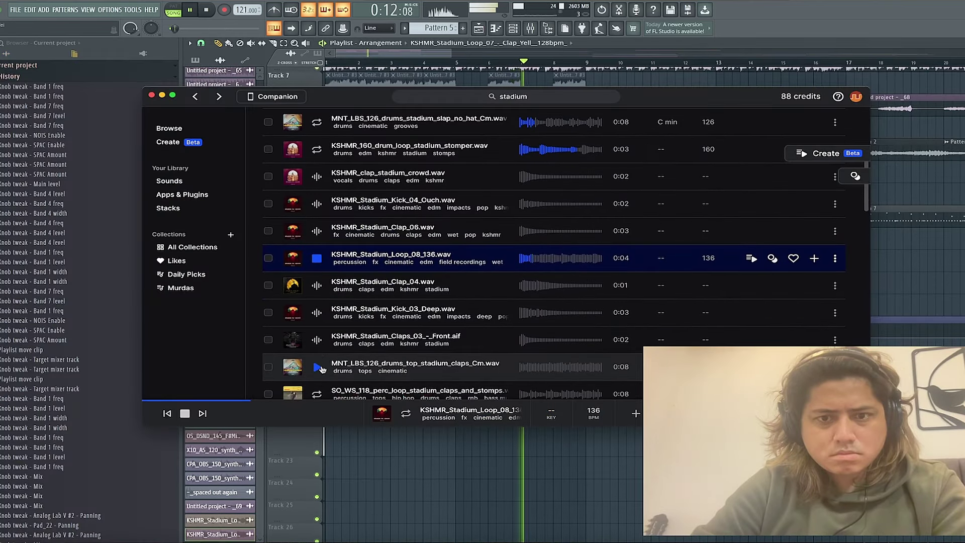
Preview MNT_LBS_126_drums_top_stadium_claps_Cm in the Splice stadium results and place it on Track 20 at bar 9
scroll(324, 352, "down", 1)
left_click(318, 324)
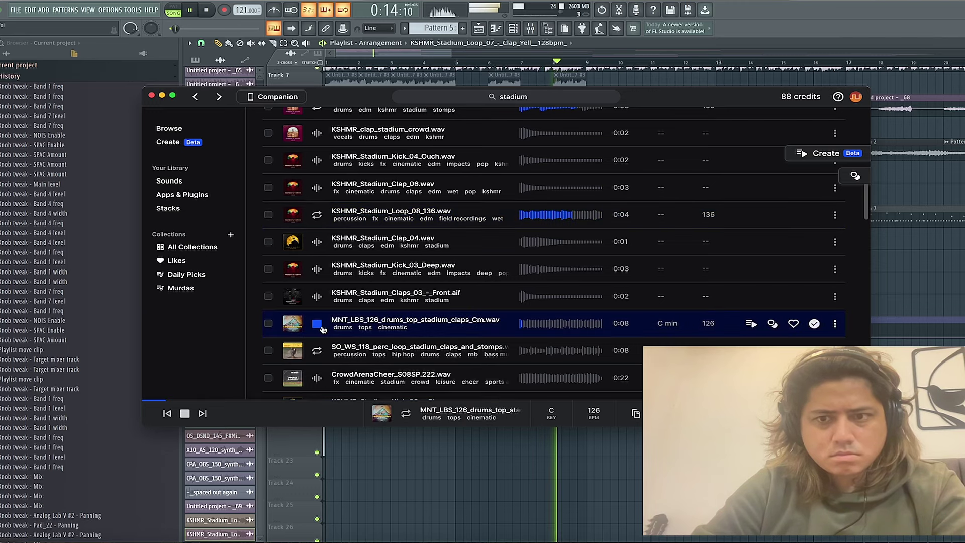
scroll(321, 321, "down", 2)
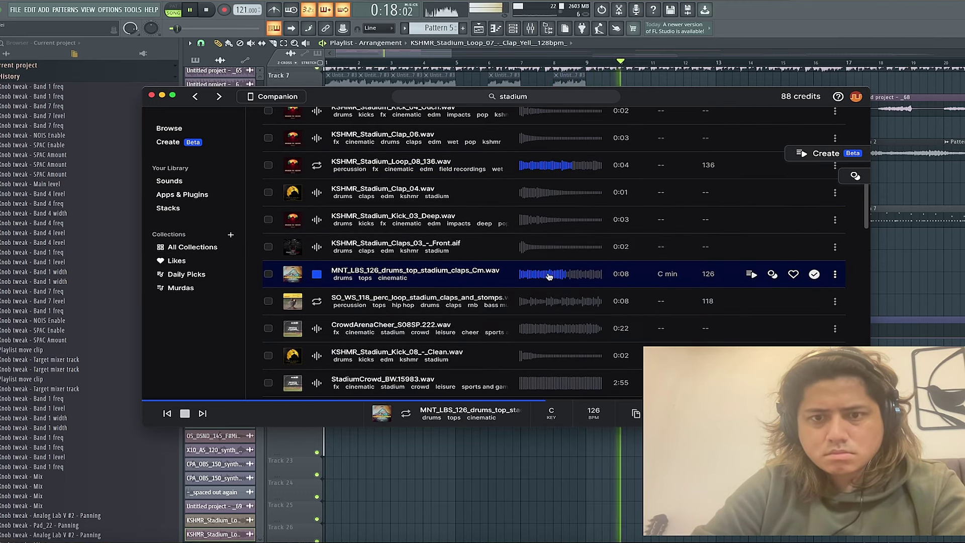
left_click_drag(549, 276, 151, 301)
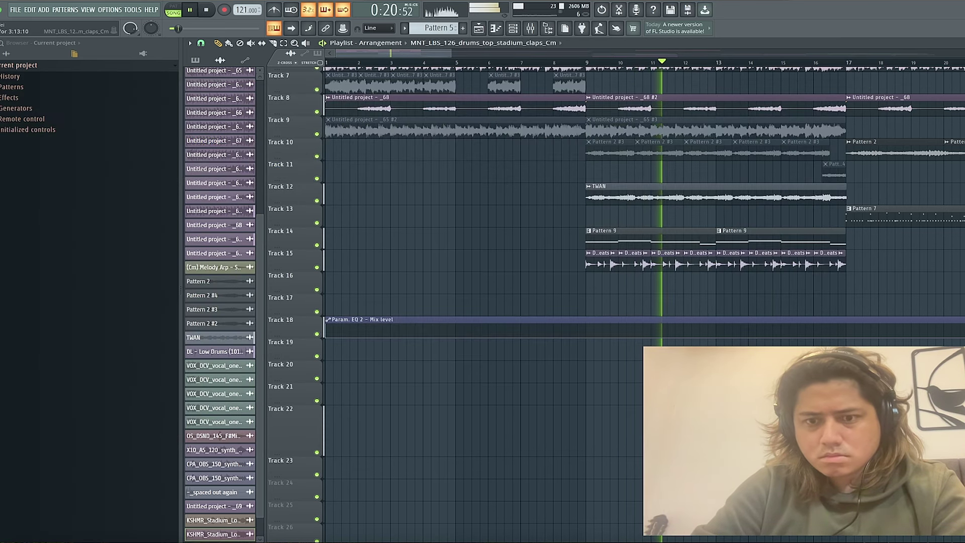
left_click_drag(640, 468, 641, 373)
key("space")
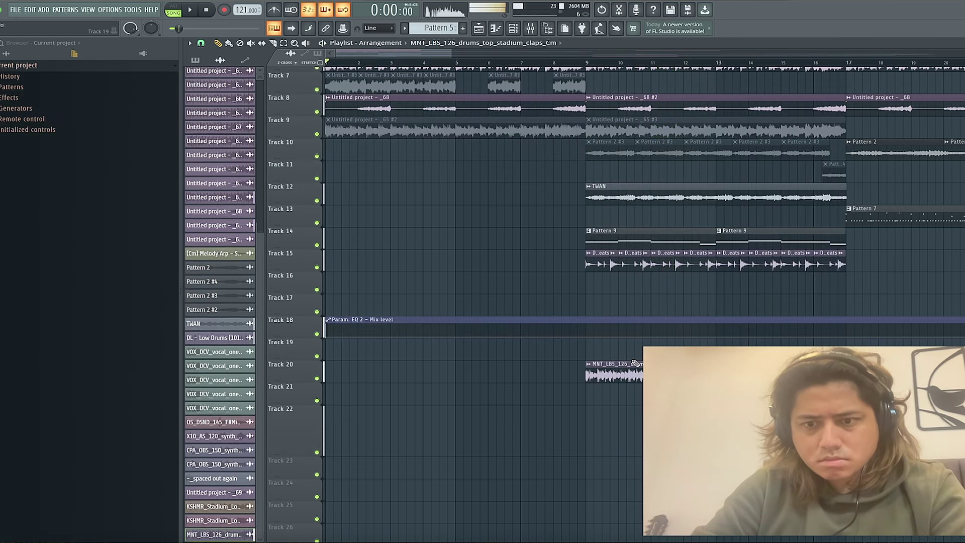
Sync the stadium claps sample to the project using the type-in BPM option, set its stretching mode to Stretch and play it
double_click(640, 373)
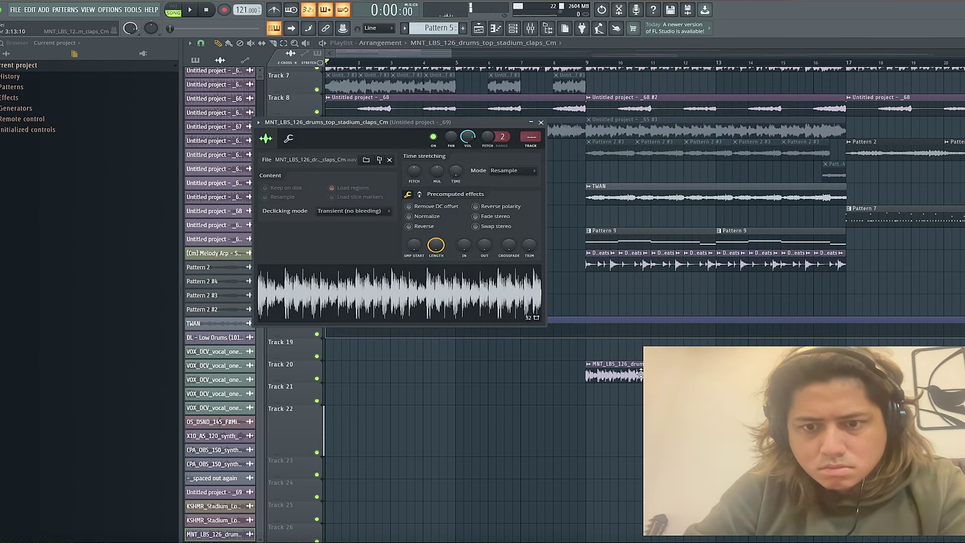
right_click(454, 173)
left_click(465, 188)
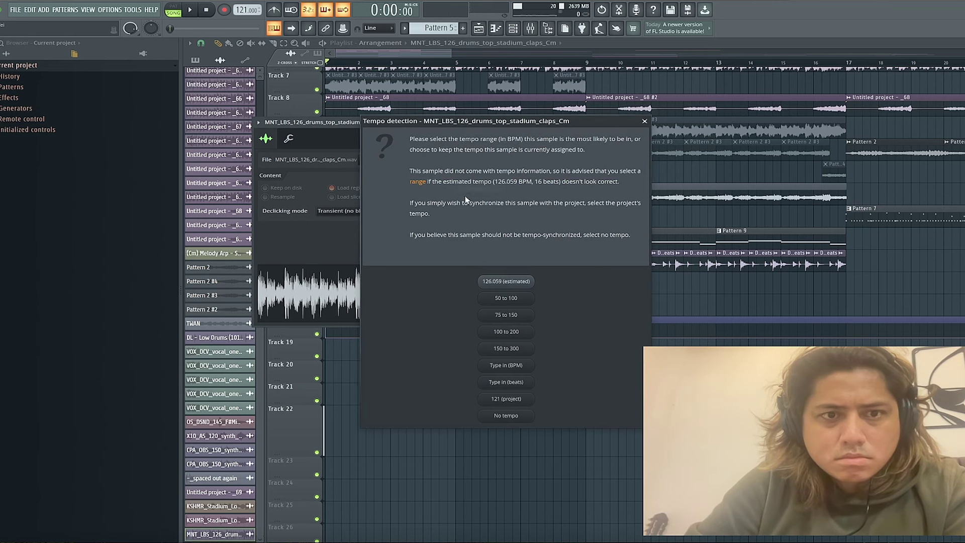
left_click(506, 365)
key("Return")
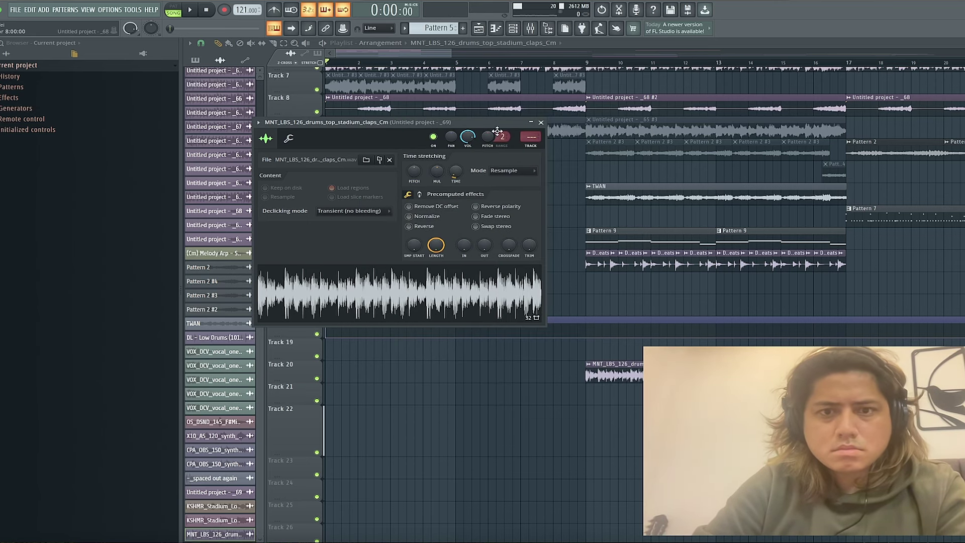
left_click(514, 171)
left_click(502, 200)
key("space")
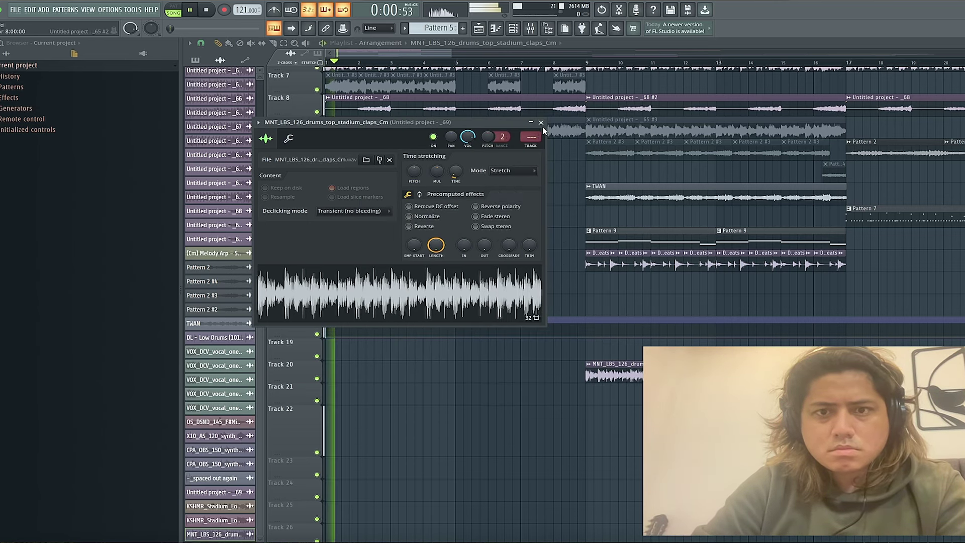
left_click(540, 123)
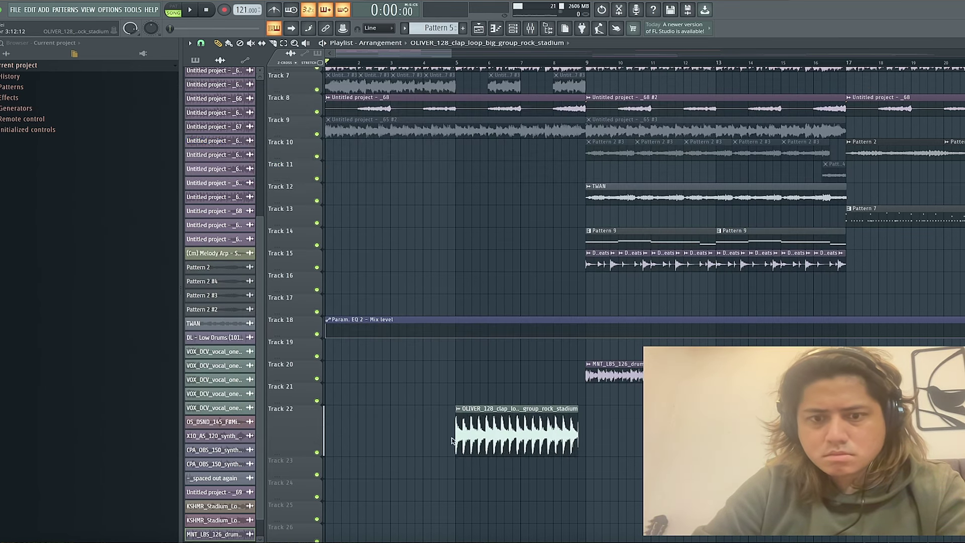
Move the OLIVER_128_clap_loop_big_group_rock_stadium clip to bar 1 on Track 22 and duplicate it twice
left_click_drag(517, 432, 388, 432)
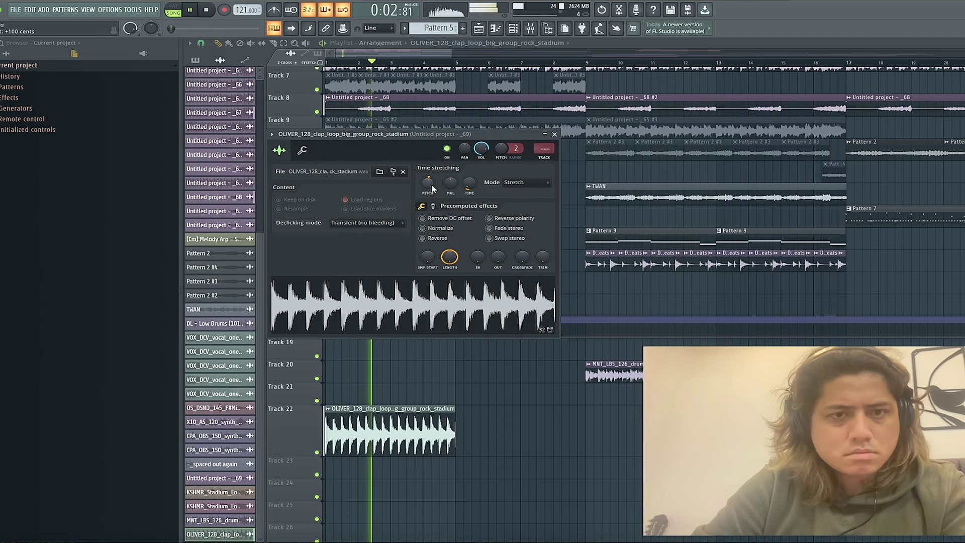
key("Escape")
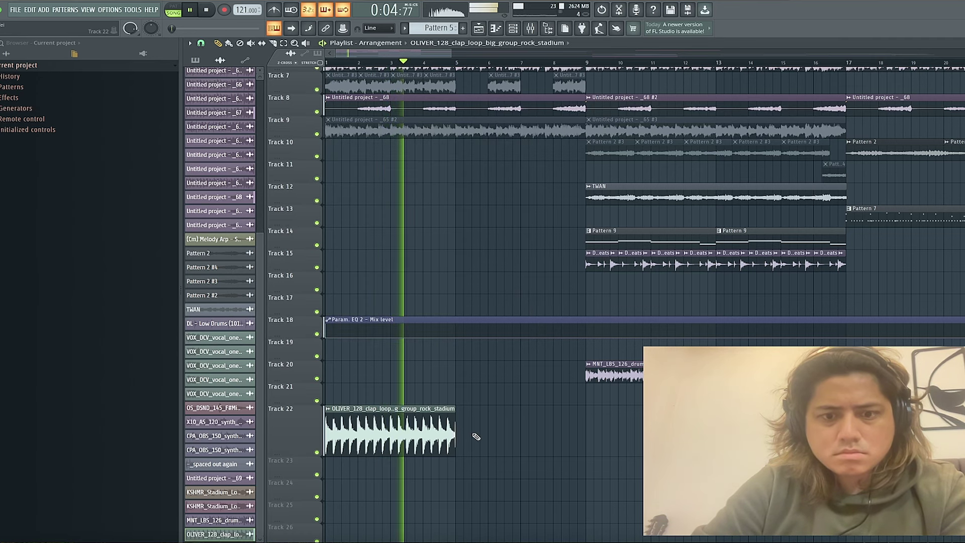
left_click_drag(474, 432, 332, 432)
key("ctrl+b")
key("ctrl+b")
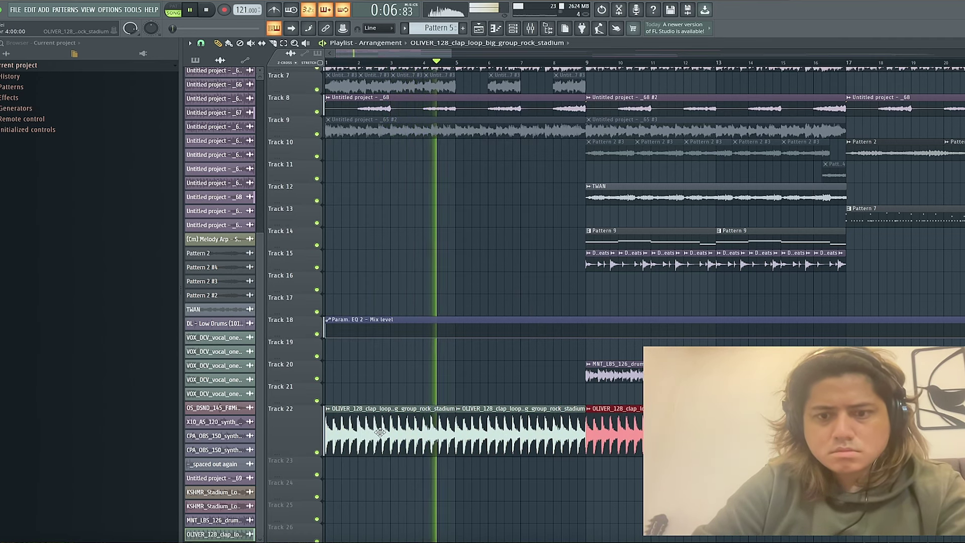
Duplicate the OLIVER_128 clap loop once more on Track 22 and lower its channel volume to 44%
key("ctrl+b")
scroll(484, 394, "down", 5, "ctrl")
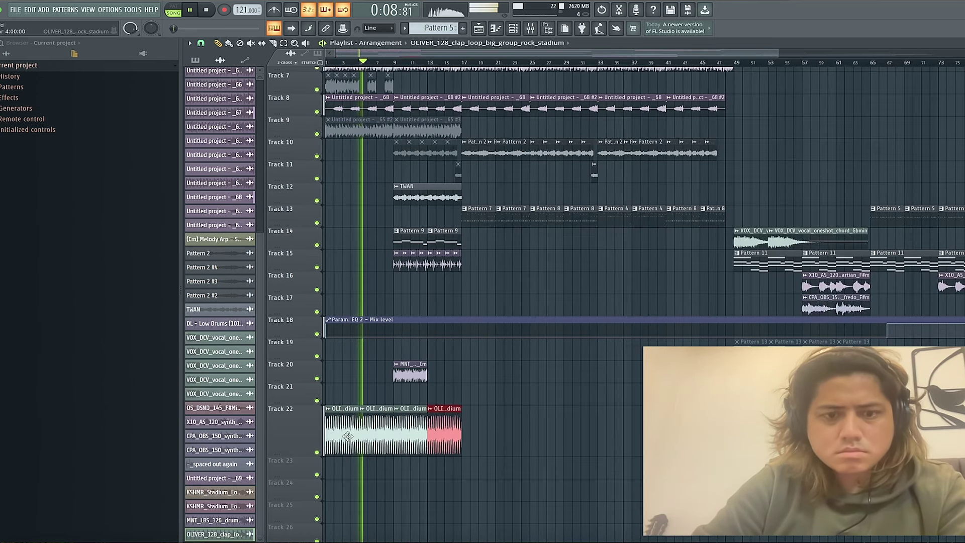
double_click(347, 436)
left_click_drag(481, 149, 480, 161)
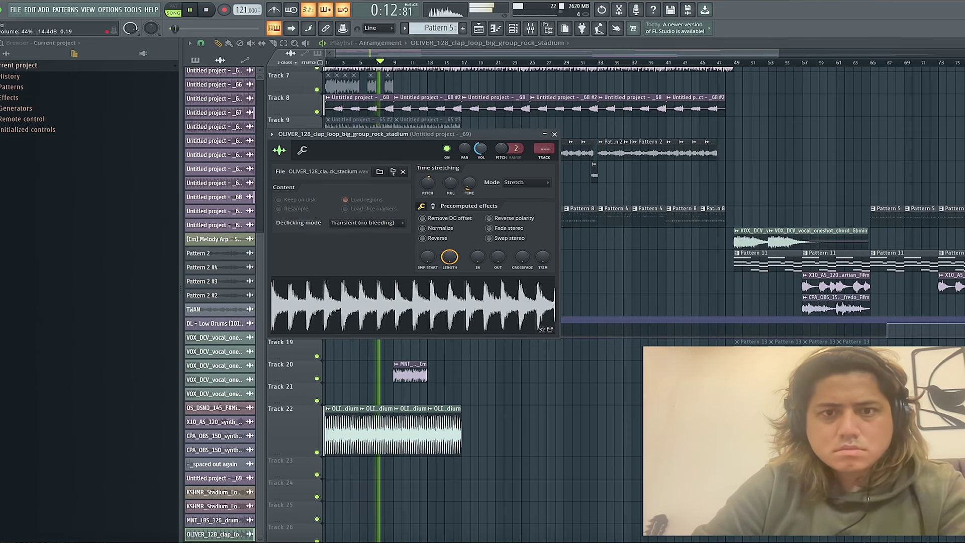
left_click(554, 134)
Turn down the channel volume of the MNT_LBS_126_drums_top_stadium_claps_Cm sample
left_click(410, 363)
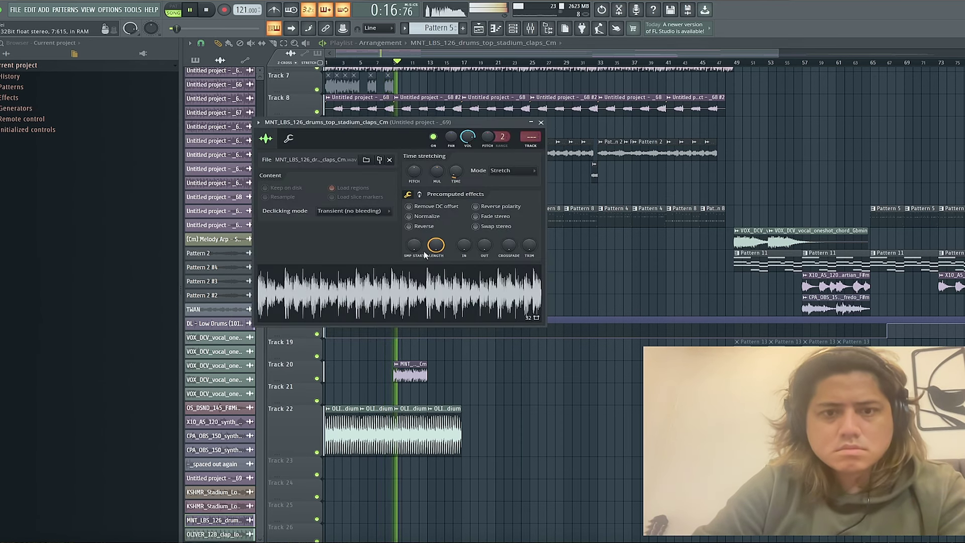
left_click_drag(468, 136, 467, 146)
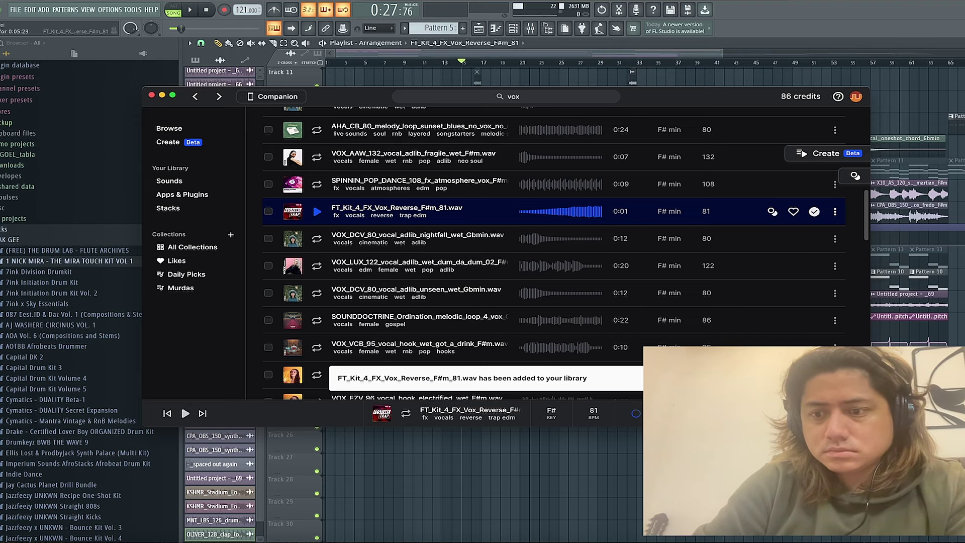
Leave the Splice browser and position the FT_Kit_4_FX_Vox_Reverse_F#m_81 clip on Track 16 just before bar 17
key("super+w")
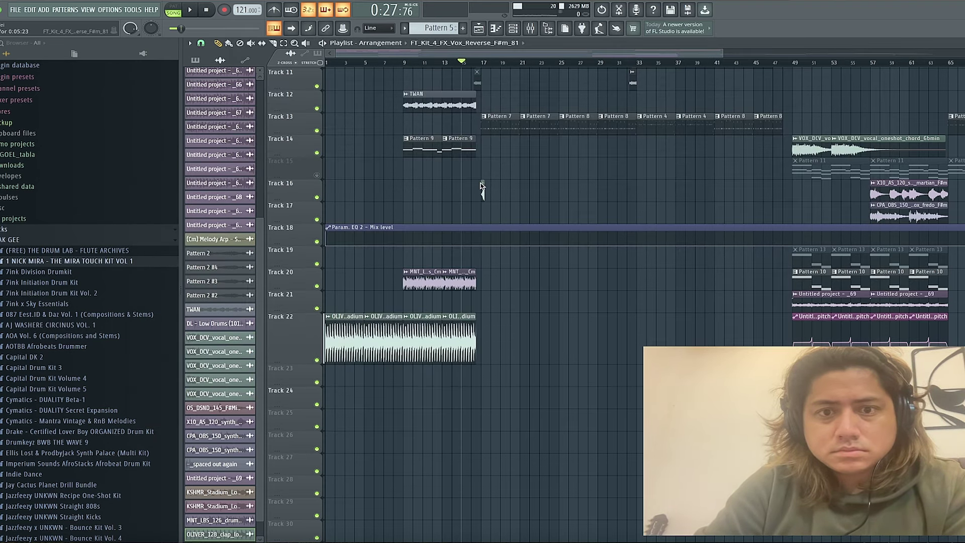
left_click_drag(482, 190, 454, 188)
Make the second FT_Kit_4_FX_Vox_Reverse clip near bar 49 on Track 16 unique, enable Reverse on it and play it
scroll(481, 190, "up", 5)
scroll(455, 188, "up", 4)
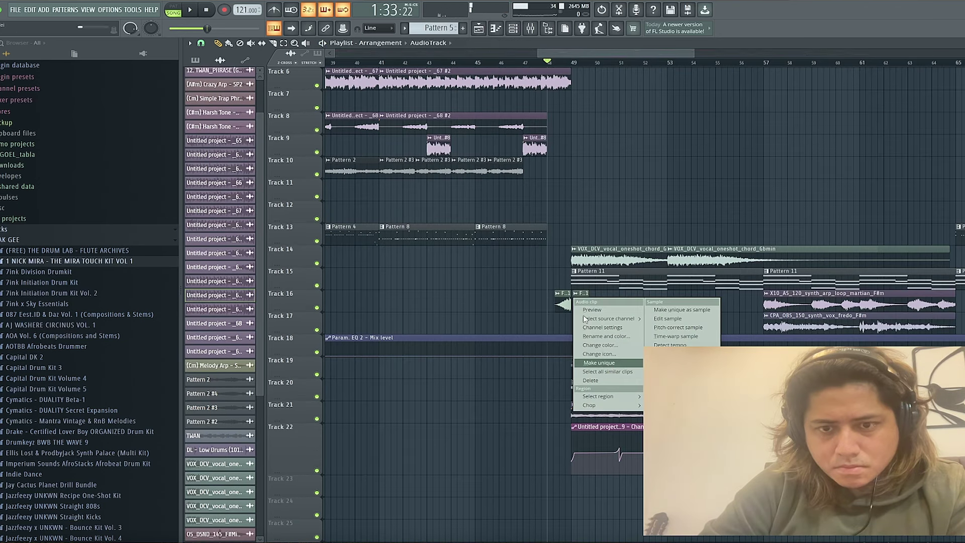
left_click(599, 362)
left_click(381, 194)
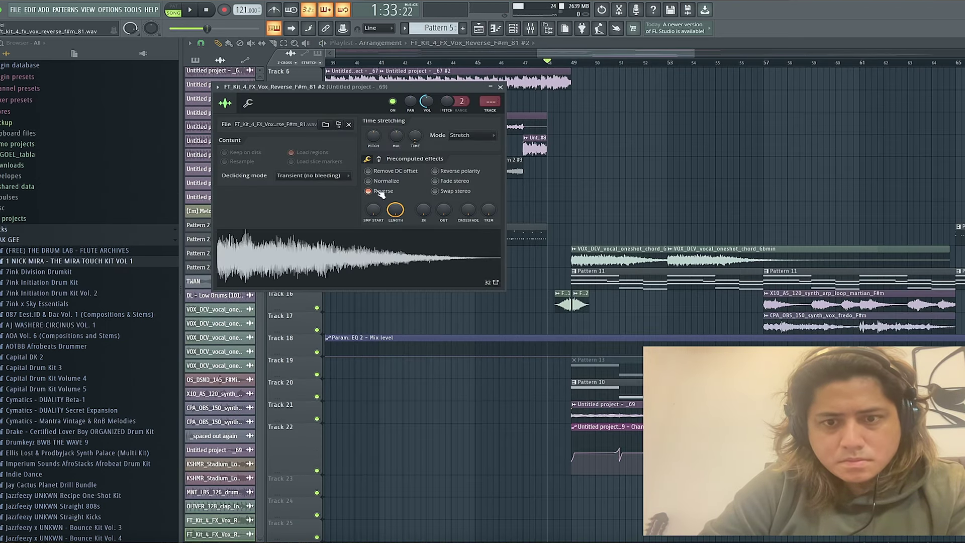
key("space")
left_click(500, 86)
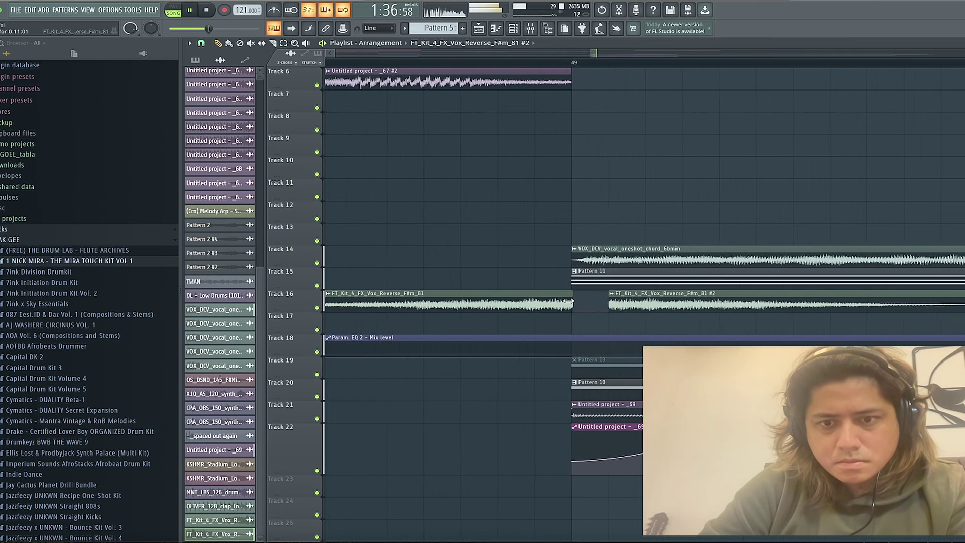
Move the reversed vox clip to start at bar 49, directly after the first vox clip, and audition the transition
left_click_drag(653, 301, 616, 302)
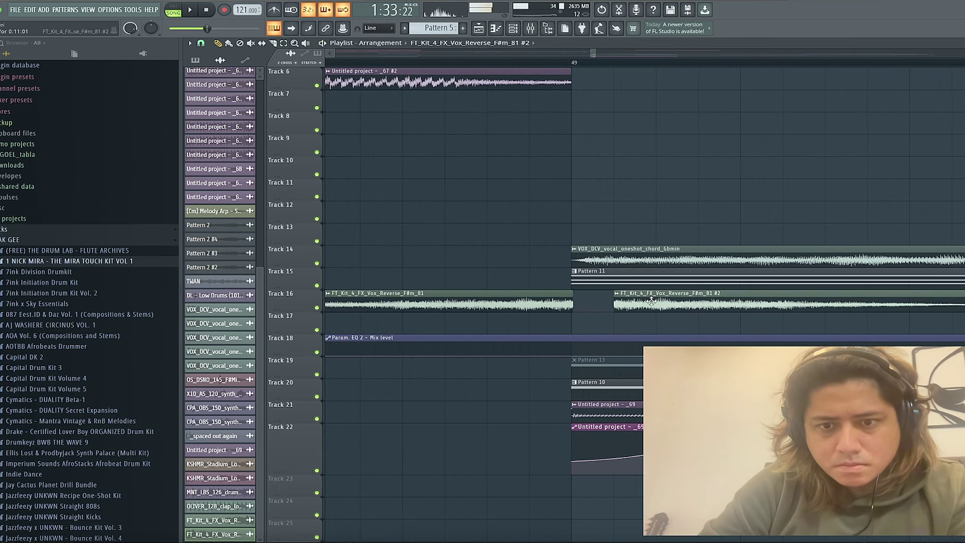
scroll(617, 302, "down", 3, "ctrl")
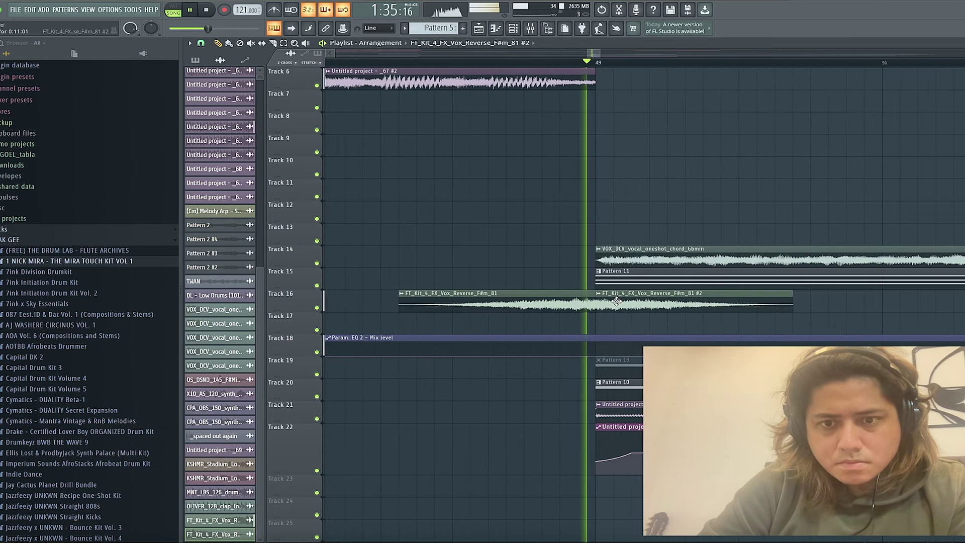
key("space")
Set the sample length of FT_Kit_4_FX_Vox_Reverse_F#m_81 #4 on Track 16 to 96% while auditioning it
double_click(583, 300)
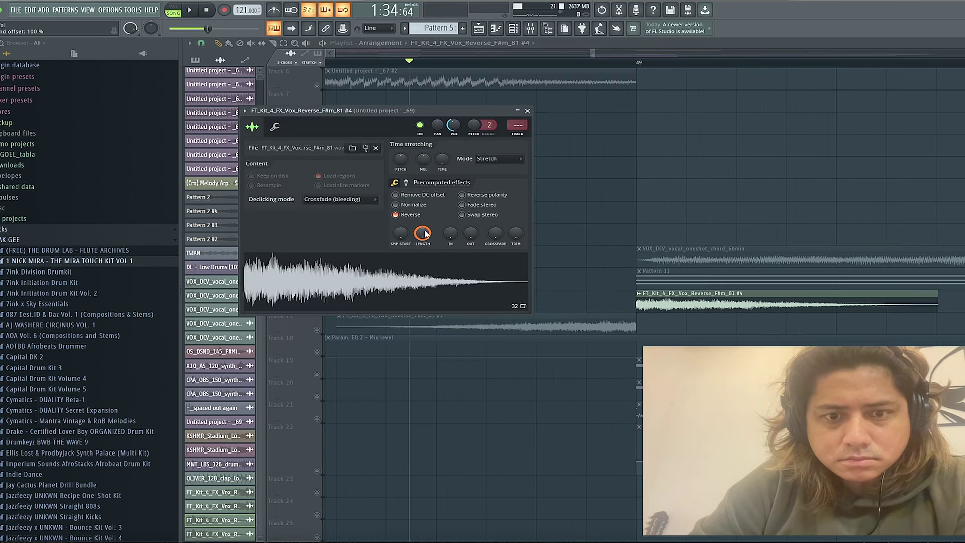
left_click_drag(422, 233, 422, 226)
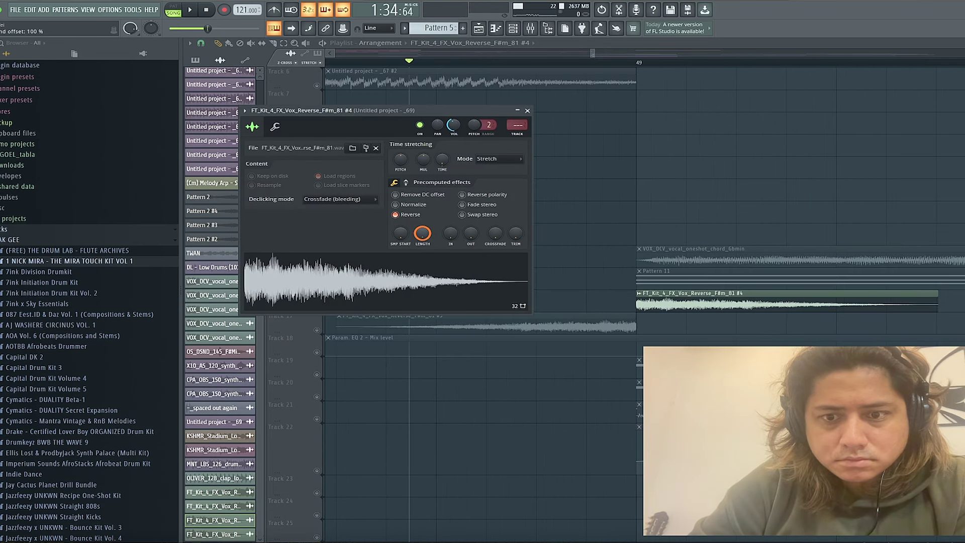
key("space")
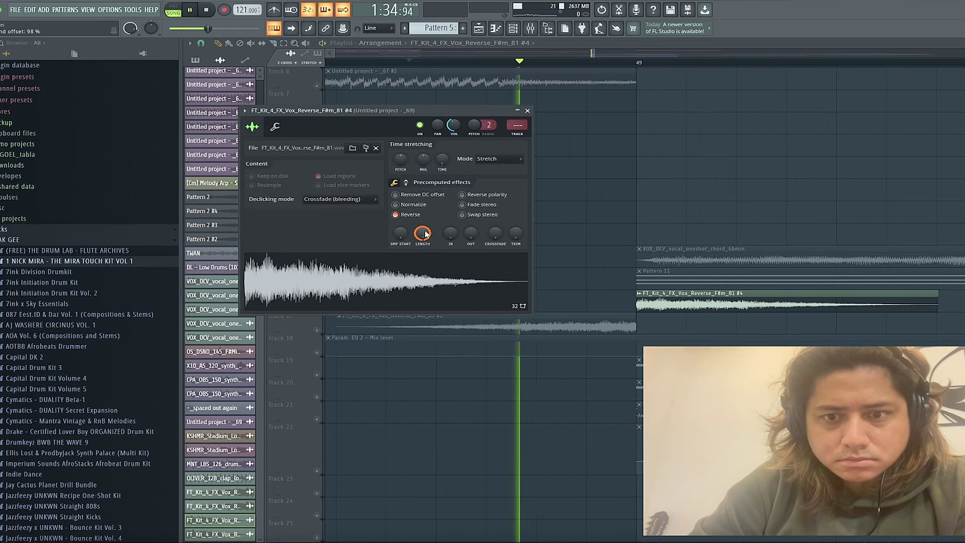
left_click_drag(422, 234, 426, 233)
key("space")
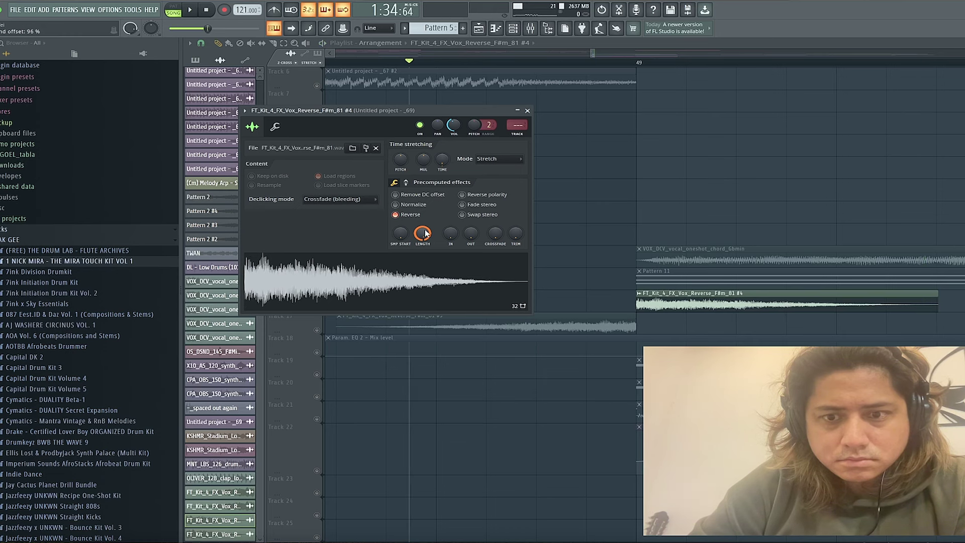
key("space")
Unmute Track 17 alongside Track 16 and set the sample length of FT_Kit_4_FX_Vox_Reverse_F#m_81 #3 to 98% while auditioning it
left_click(320, 329)
key("space")
key("space")
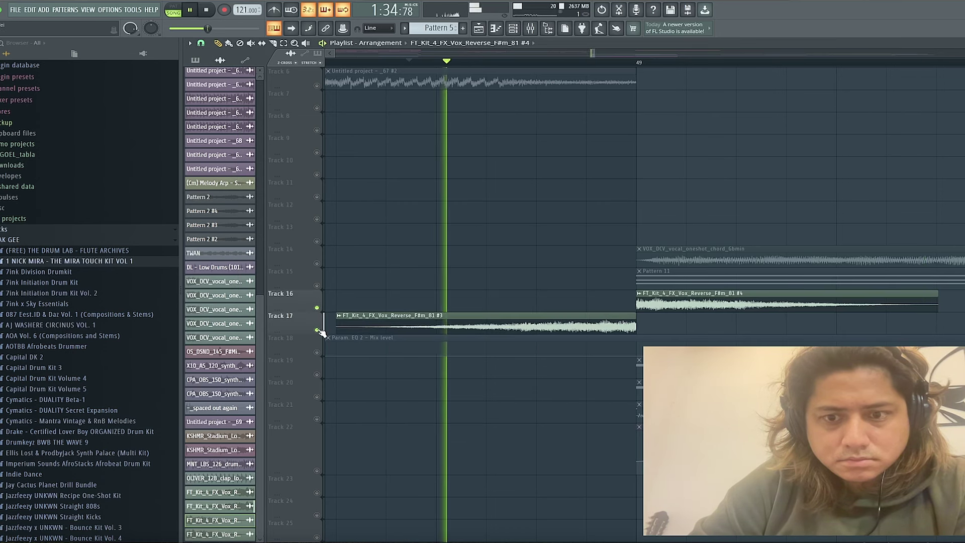
key("space")
double_click(437, 316)
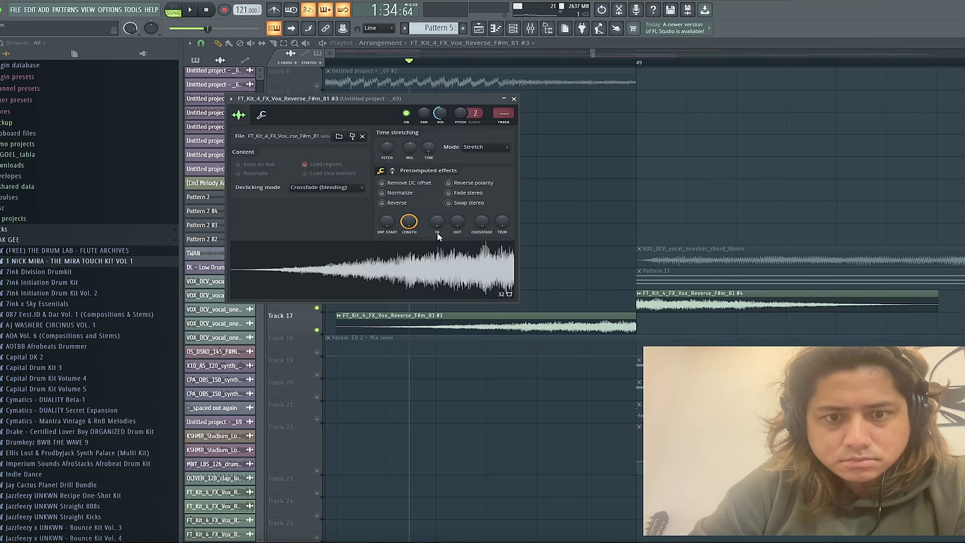
left_click_drag(414, 222, 410, 224)
key("space")
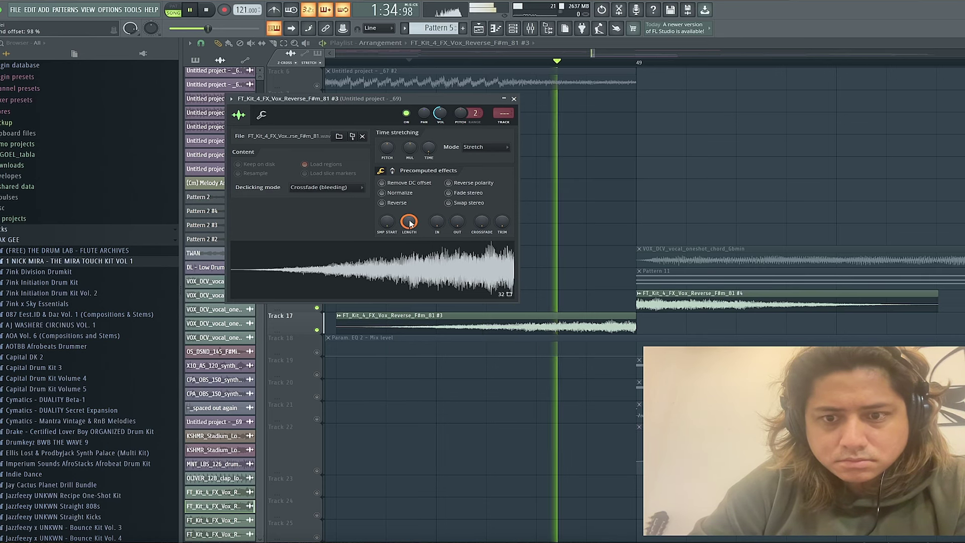
key("space")
Load ValhallaVintageVerb into slot 1 of the FT_Kit_4 vox sample's mixer track
key("F9")
left_click(939, 234)
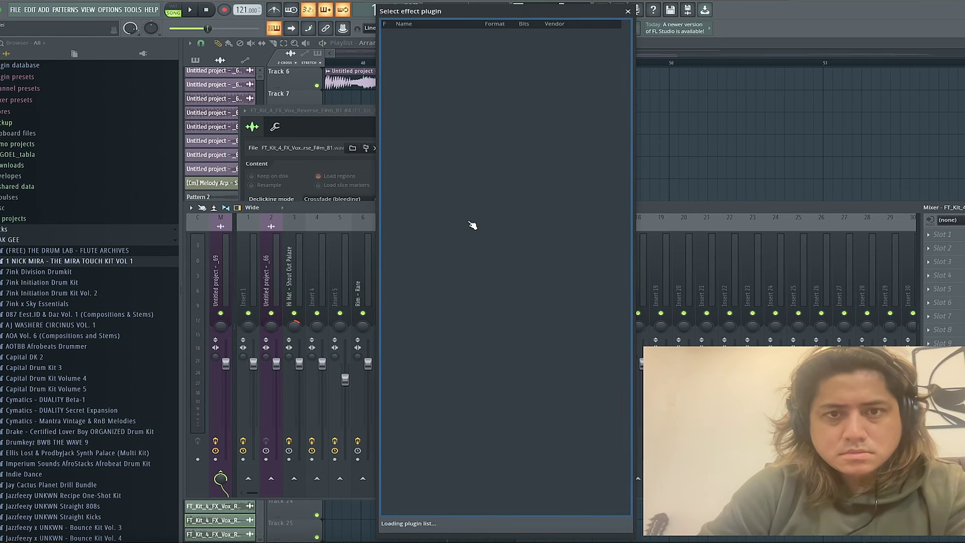
type("va")
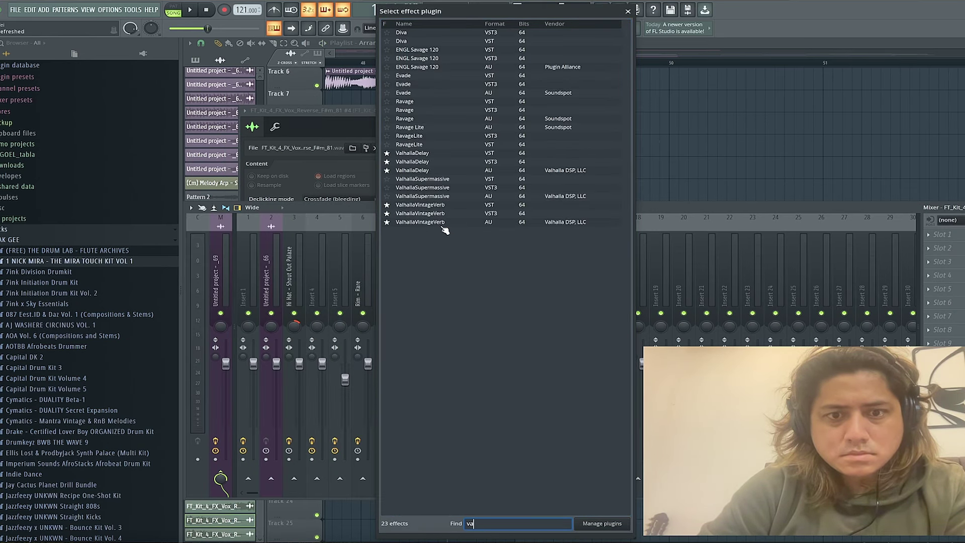
left_click(443, 224)
left_click_drag(35, 104, 56, 135)
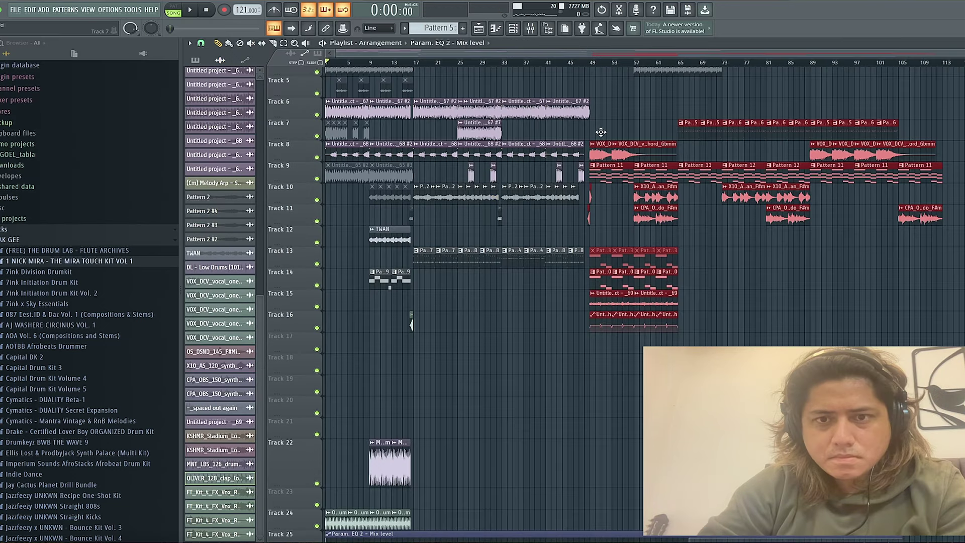
Move the selected clips from bar 49 onward up two tracks, and move the two clap loop rows up to Tracks 17 and 19
left_click_drag(602, 147, 602, 105)
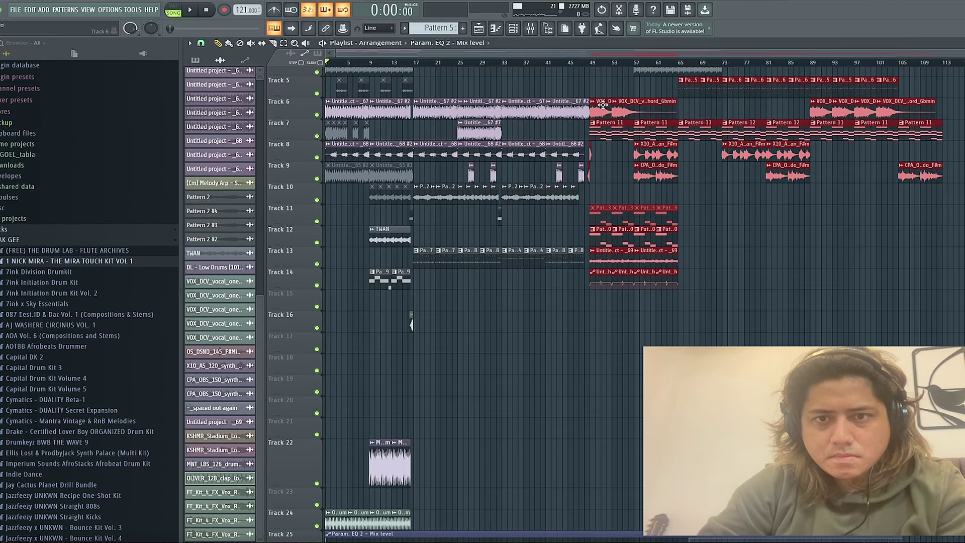
scroll(482, 361, "down", 1)
left_click_drag(427, 423, 336, 504)
left_click_drag(339, 420, 335, 376)
scroll(586, 290, "up", 5)
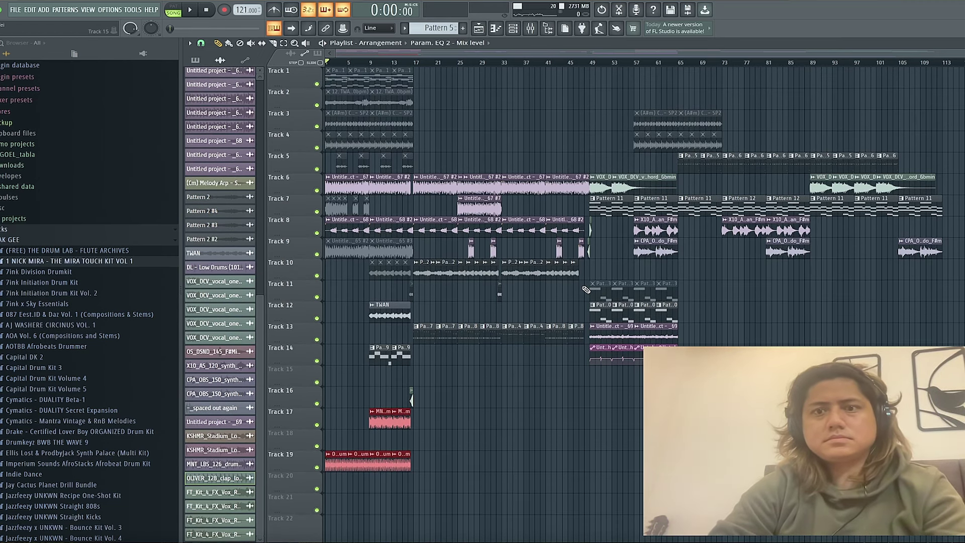